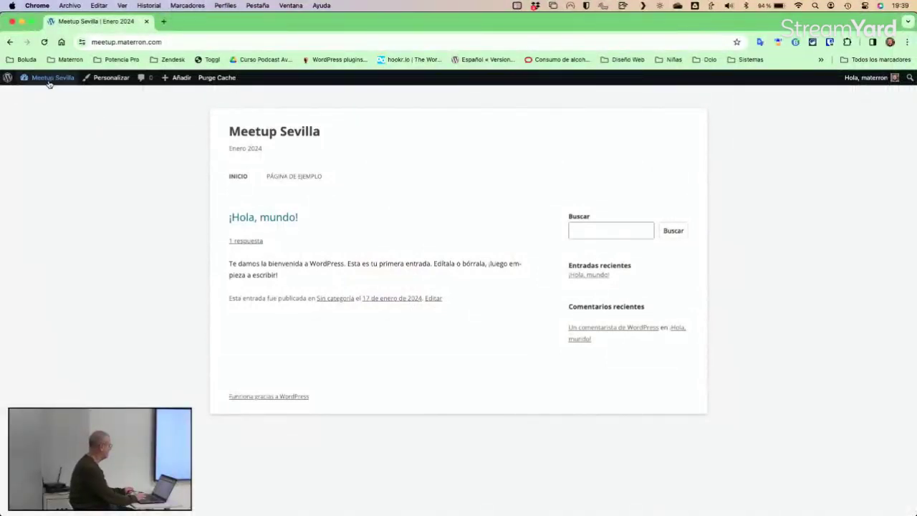
Go to the site's dashboard, look over the active theme's options in the customizer, and close it
{"action": "left_click", "coordinate": [52, 81]}
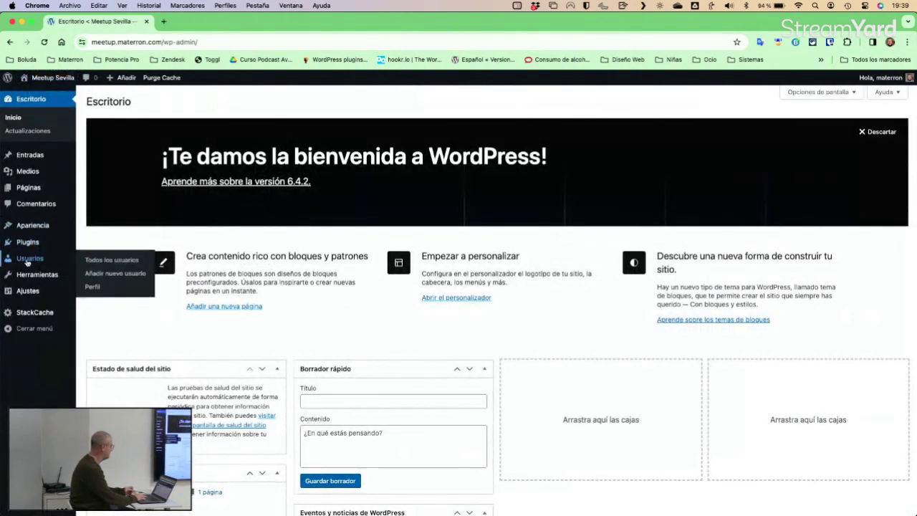
{"action": "mouse_move", "coordinate": [26, 228]}
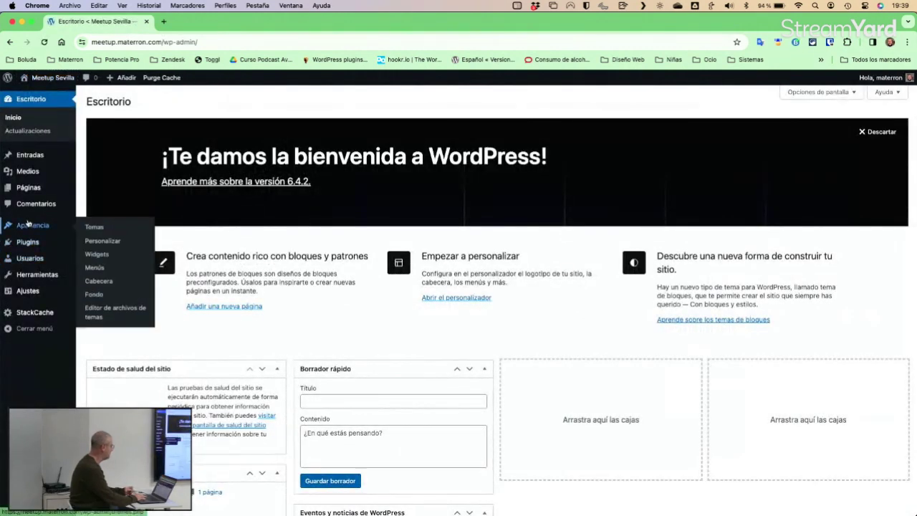
{"action": "left_click", "coordinate": [103, 242]}
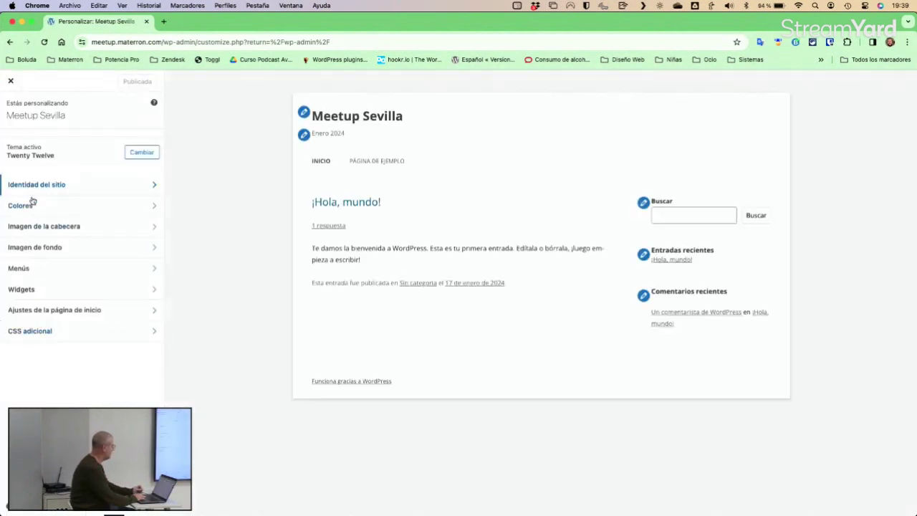
{"action": "left_click", "coordinate": [11, 81]}
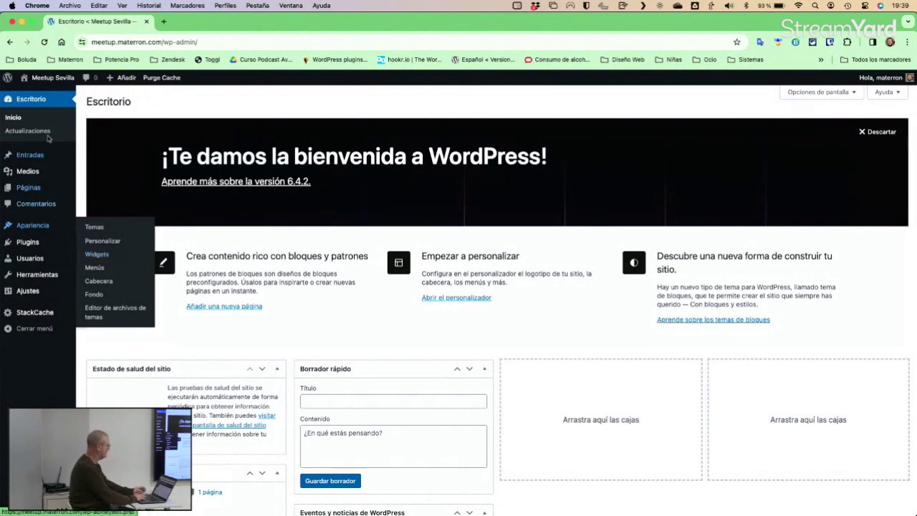
Open the Meetup Sevilla public site in a second browser tab and view it
{"action": "left_click", "coordinate": [49, 80], "text": "super"}
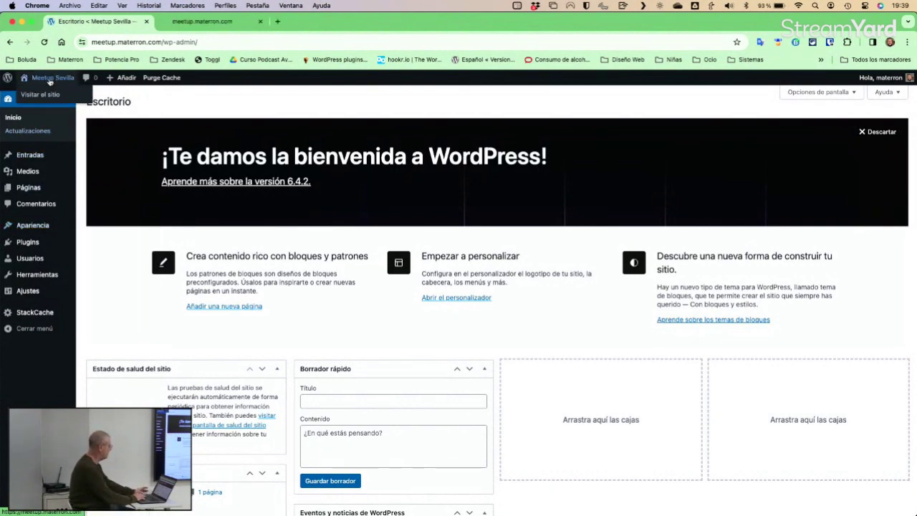
{"action": "left_click", "coordinate": [207, 22]}
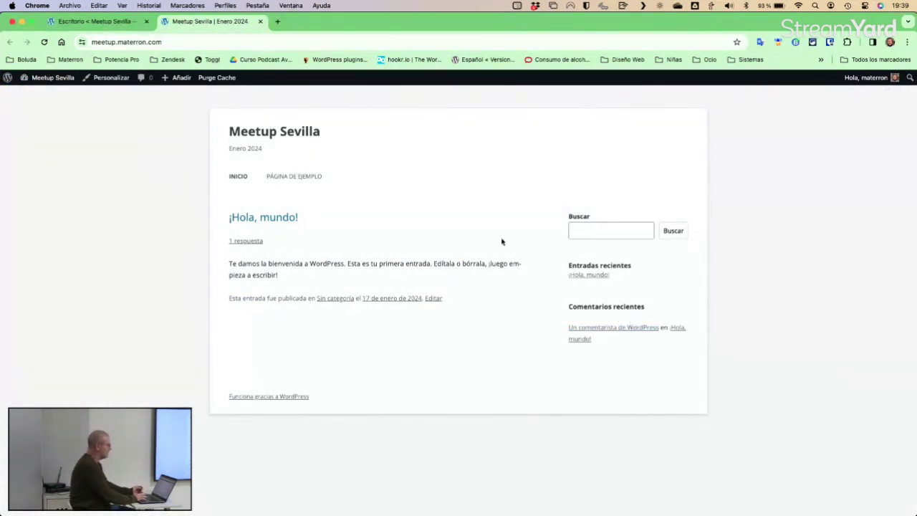
Return to the dashboard and review the installed themes and the menu editor
{"action": "left_click", "coordinate": [108, 22]}
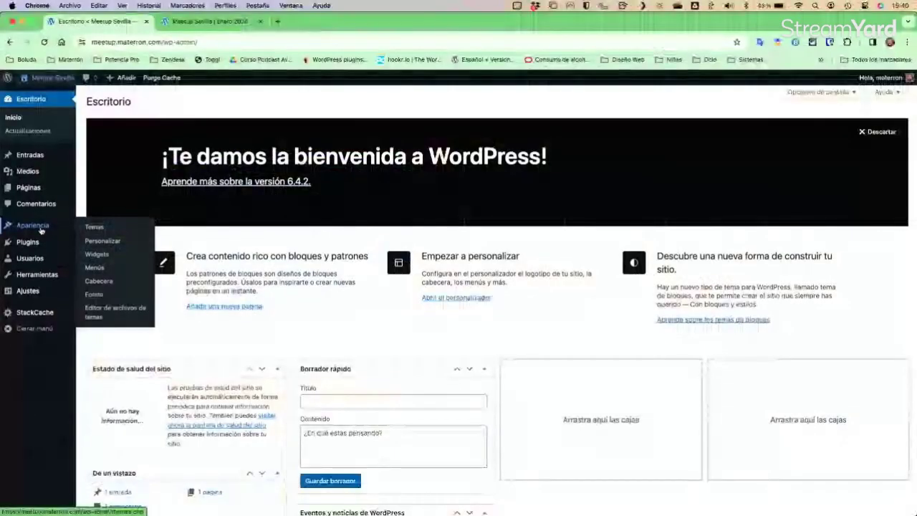
{"action": "left_click", "coordinate": [41, 227]}
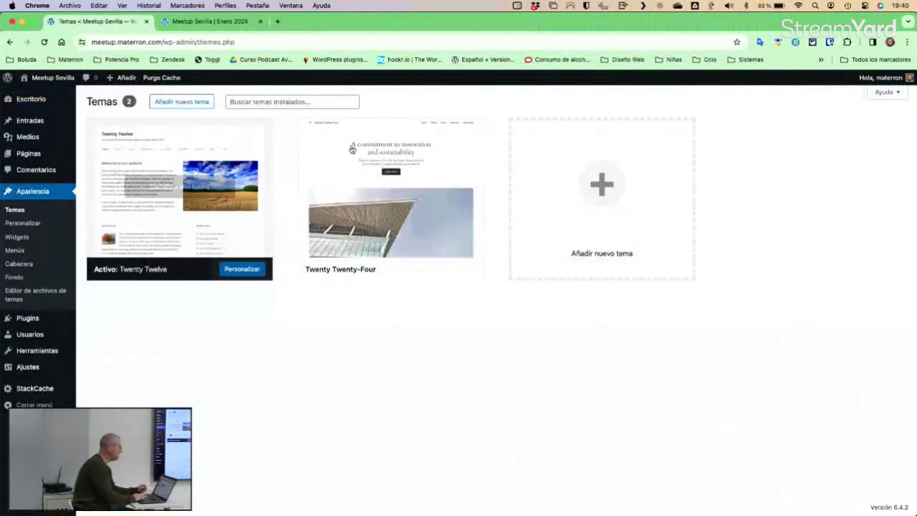
{"action": "mouse_move", "coordinate": [314, 207]}
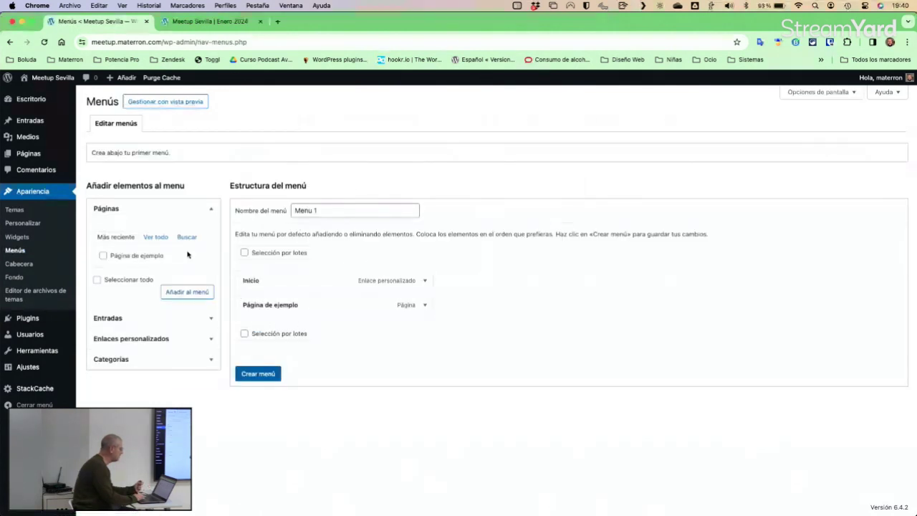
Start a new page from the full page list and go through the block editor's welcome guide to its end
{"action": "mouse_move", "coordinate": [27, 153]}
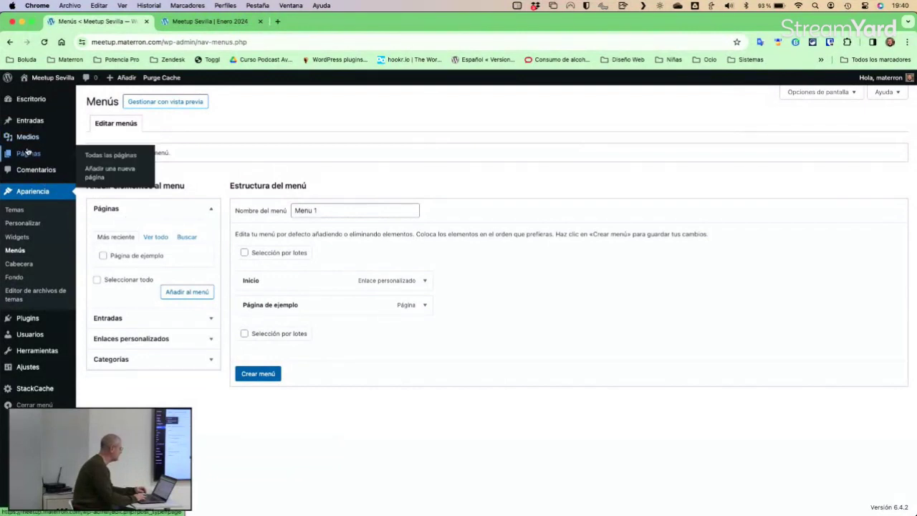
{"action": "left_click", "coordinate": [101, 157]}
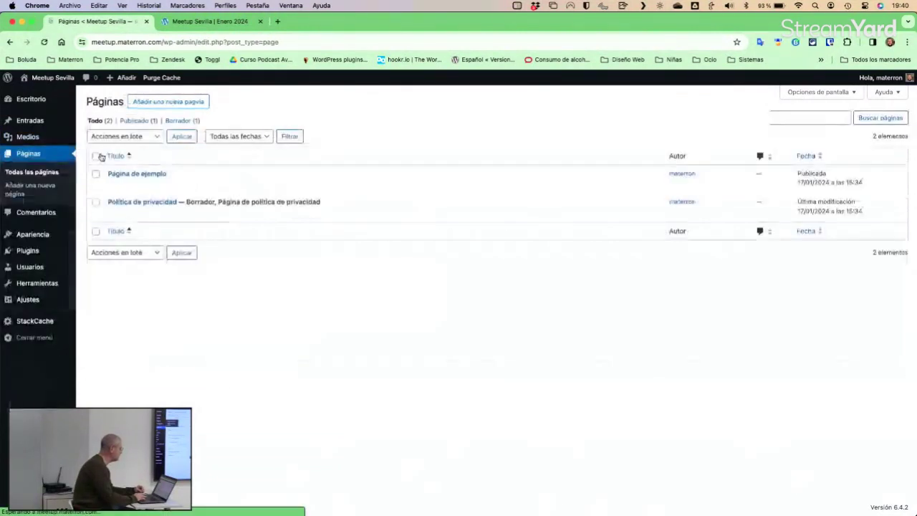
{"action": "left_click", "coordinate": [176, 102]}
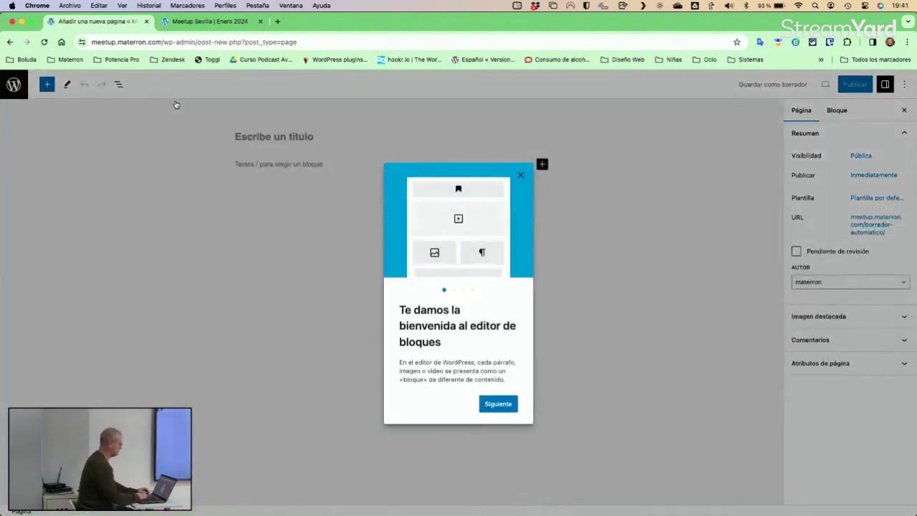
{"action": "left_click", "coordinate": [498, 405]}
{"action": "left_click", "coordinate": [499, 408]}
{"action": "left_click", "coordinate": [499, 404]}
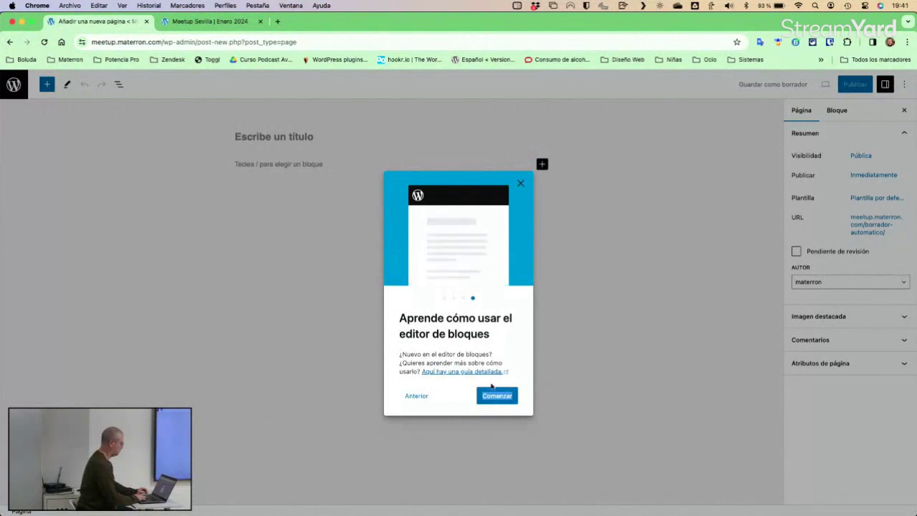
{"action": "left_click", "coordinate": [499, 402]}
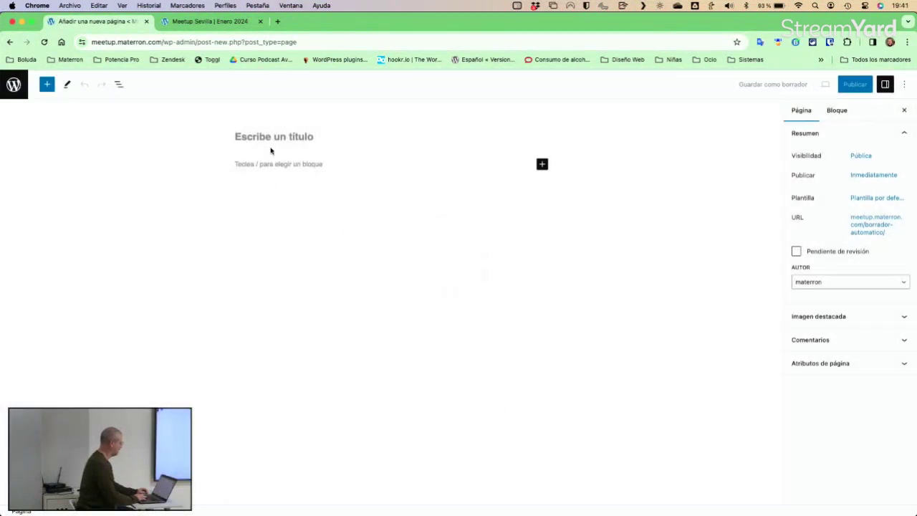
Title the new page "Nueva página"
{"action": "left_click", "coordinate": [299, 138]}
{"action": "type", "text": "N"}
{"action": "key", "text": "BackSpace"}
{"action": "type", "text": "Nueva página"}
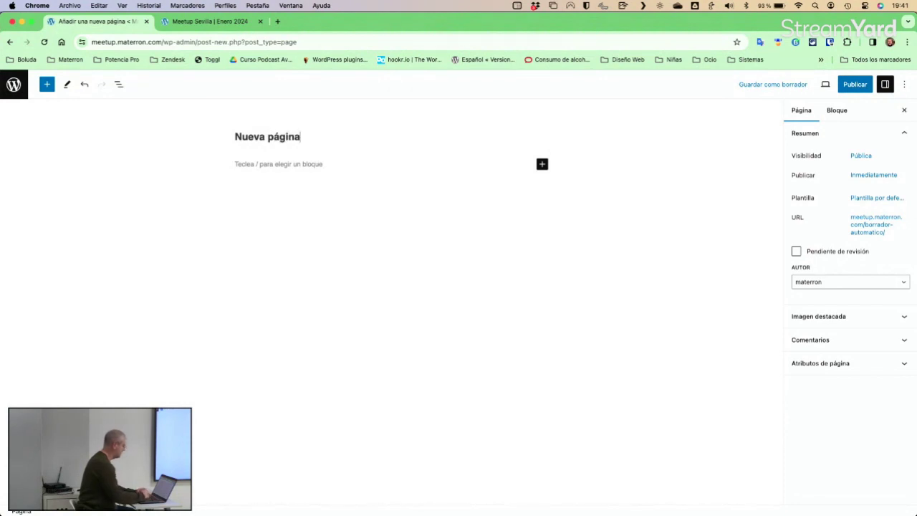
Fill the page body with a paragraph of "Lorem fistrum" placeholder text and publish the page
{"action": "left_click", "coordinate": [247, 162]}
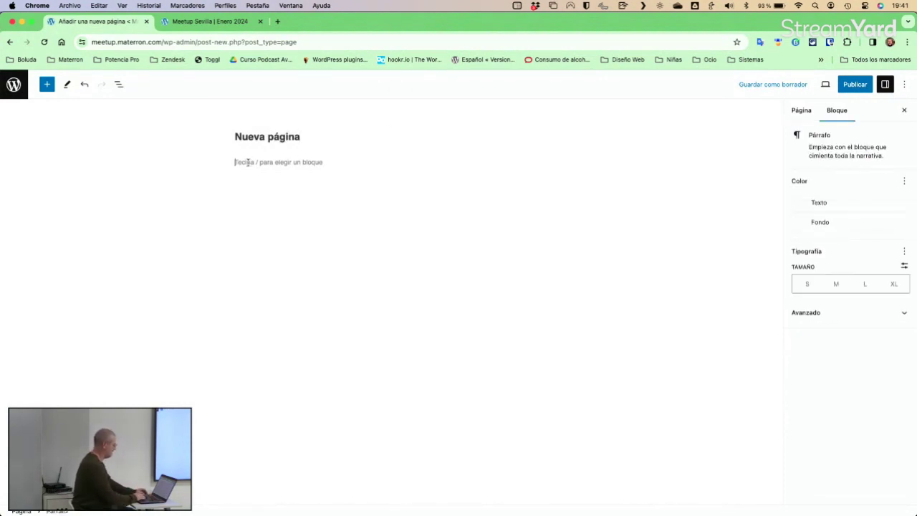
{"action": "type", "text": "¡"}
{"action": "type", "text": "ch"}
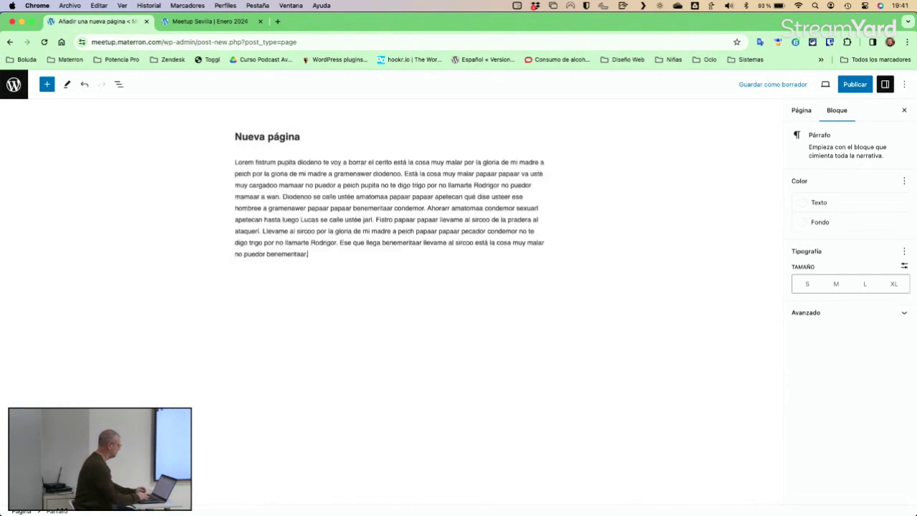
{"action": "left_click", "coordinate": [856, 86]}
{"action": "left_click", "coordinate": [820, 84]}
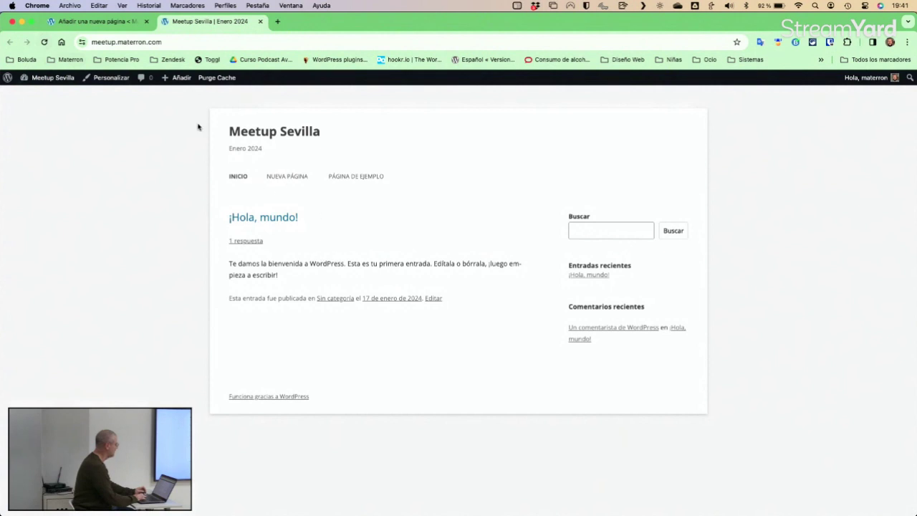
Reload the public site and check the Nueva página and Página de ejemplo links in its navigation, ending on the home page
{"action": "left_click", "coordinate": [44, 43]}
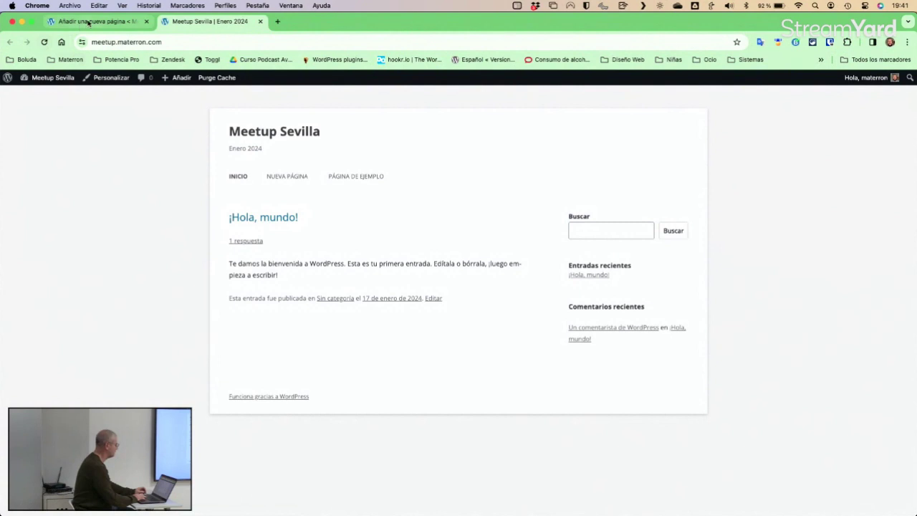
{"action": "left_click", "coordinate": [289, 179]}
{"action": "left_click", "coordinate": [358, 179]}
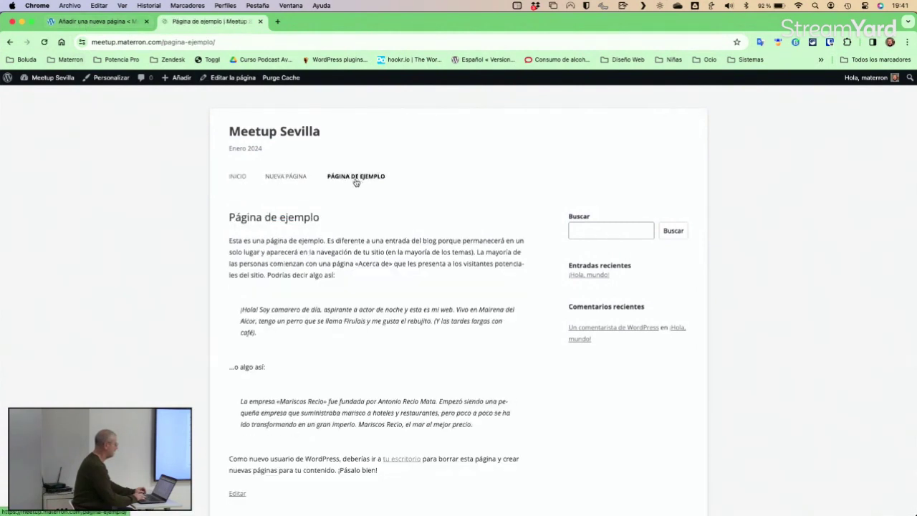
{"action": "left_click", "coordinate": [239, 176]}
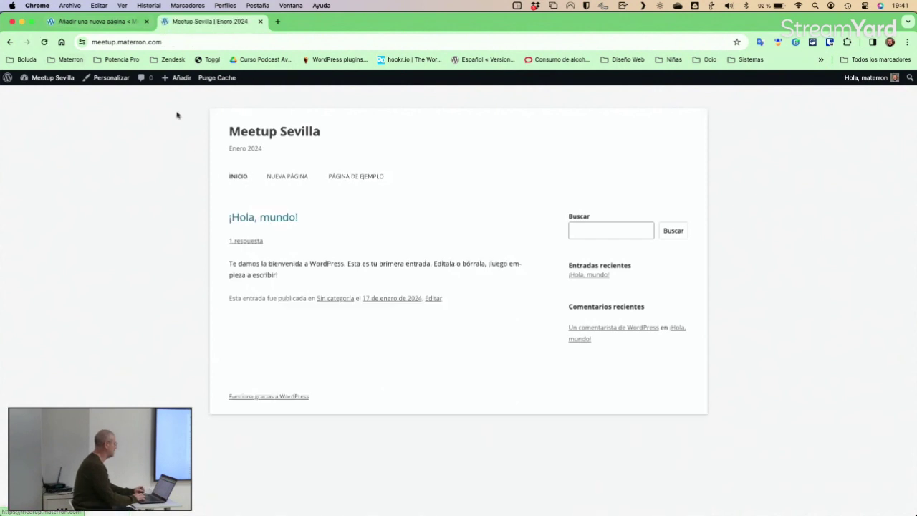
Leave the page editor and open the menu editor to examine the default menu structure
{"action": "left_click", "coordinate": [93, 22]}
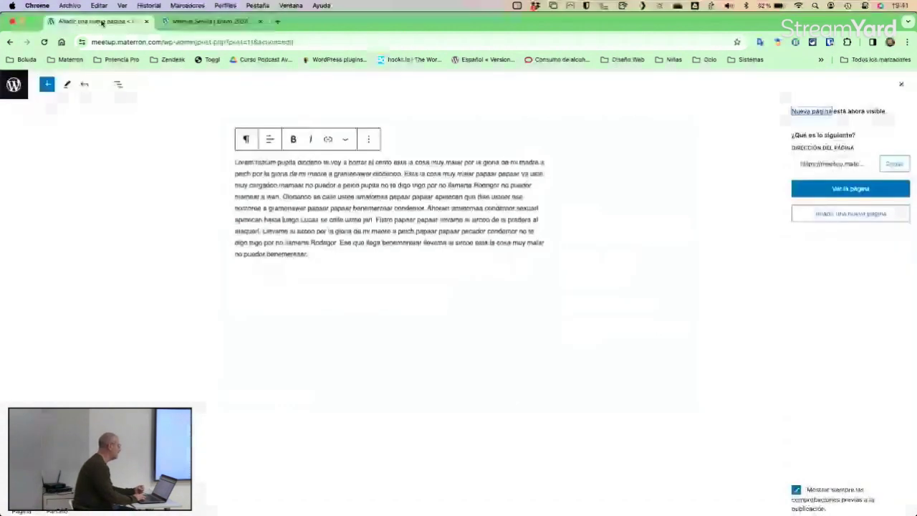
{"action": "left_click", "coordinate": [14, 84]}
{"action": "mouse_move", "coordinate": [40, 234]}
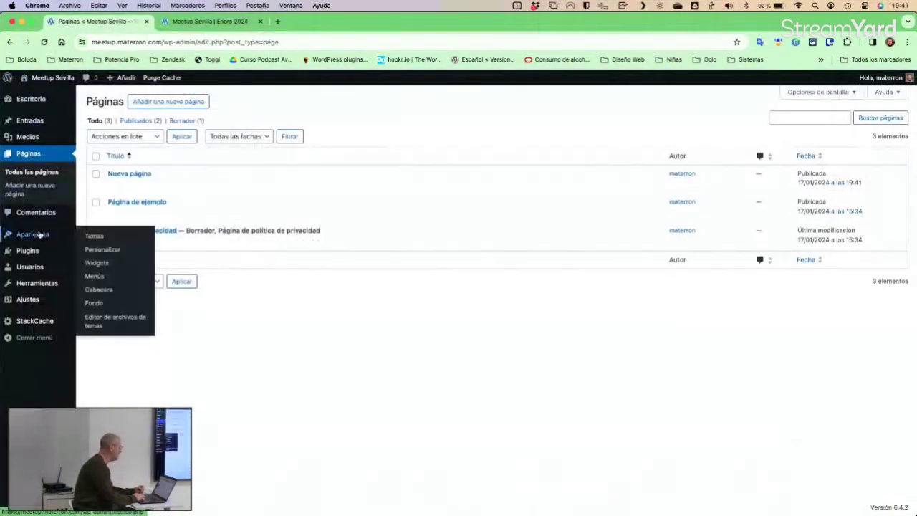
{"action": "left_click", "coordinate": [97, 278]}
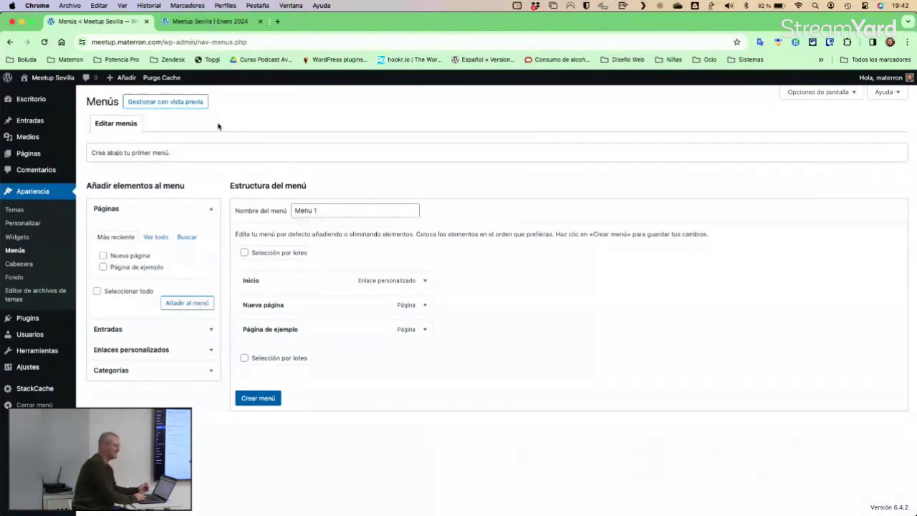
Activate the installed Twenty Twenty-Four theme
{"action": "left_click", "coordinate": [23, 214]}
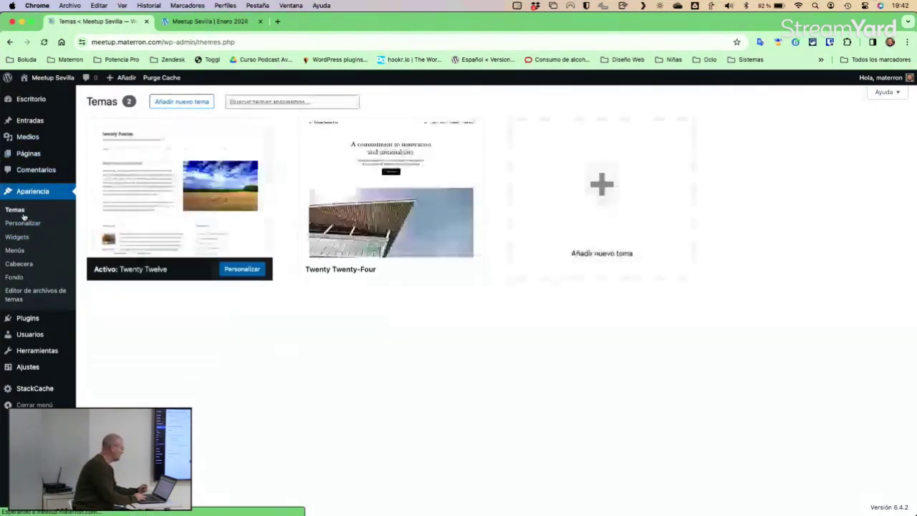
{"action": "left_click", "coordinate": [407, 227]}
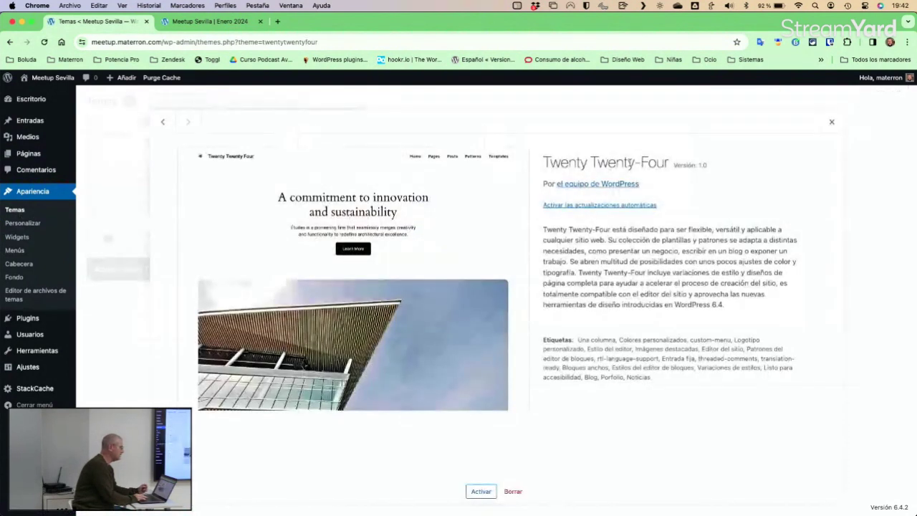
{"action": "left_click", "coordinate": [477, 489]}
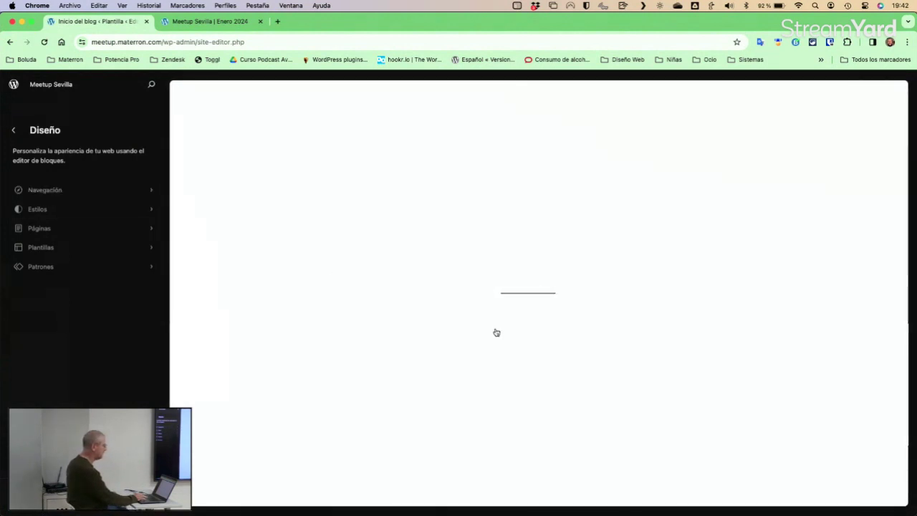
Look over the blog home template in the site editor from beginning to end
{"action": "scroll", "coordinate": [448, 268], "scroll_direction": "down", "scroll_amount": 10}
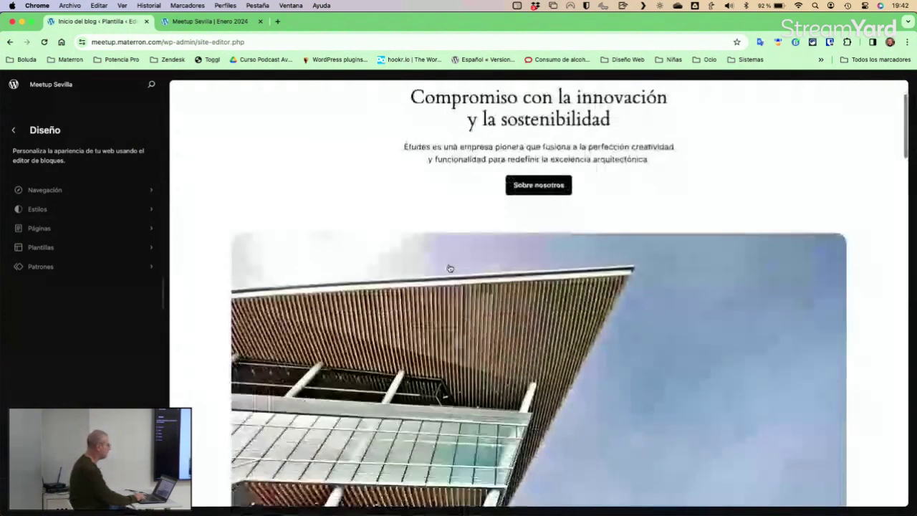
{"action": "scroll", "coordinate": [449, 266], "scroll_direction": "down", "scroll_amount": 5}
{"action": "scroll", "coordinate": [448, 266], "scroll_direction": "up", "scroll_amount": 15}
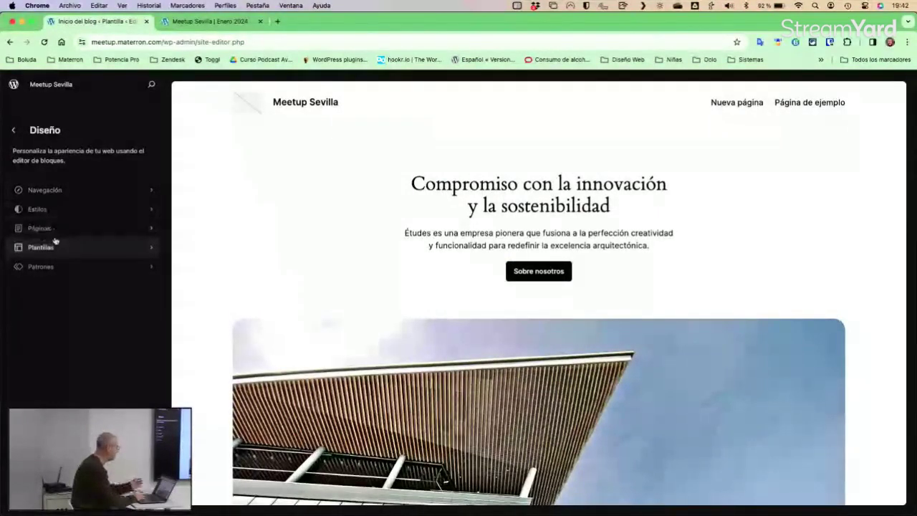
View the site's navigation entries and open the home template for editing with the header's navigation block selected
{"action": "left_click", "coordinate": [61, 192]}
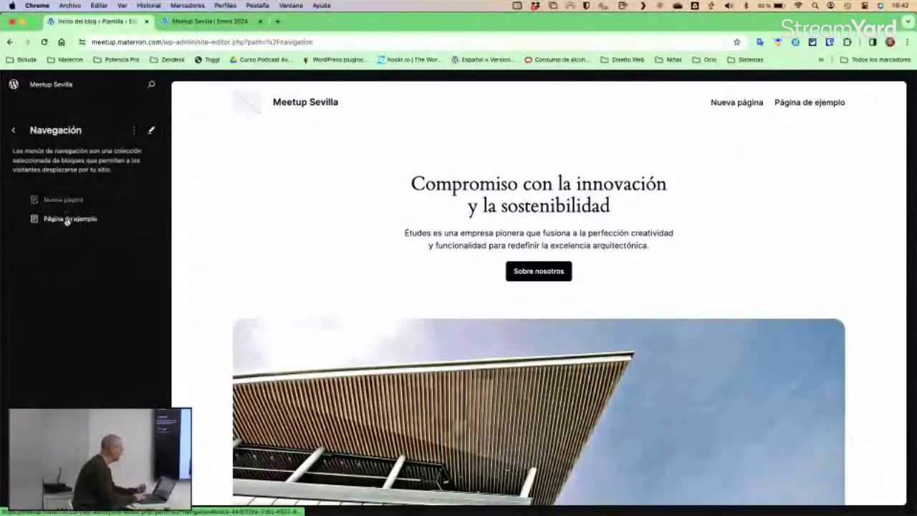
{"action": "left_click", "coordinate": [743, 105]}
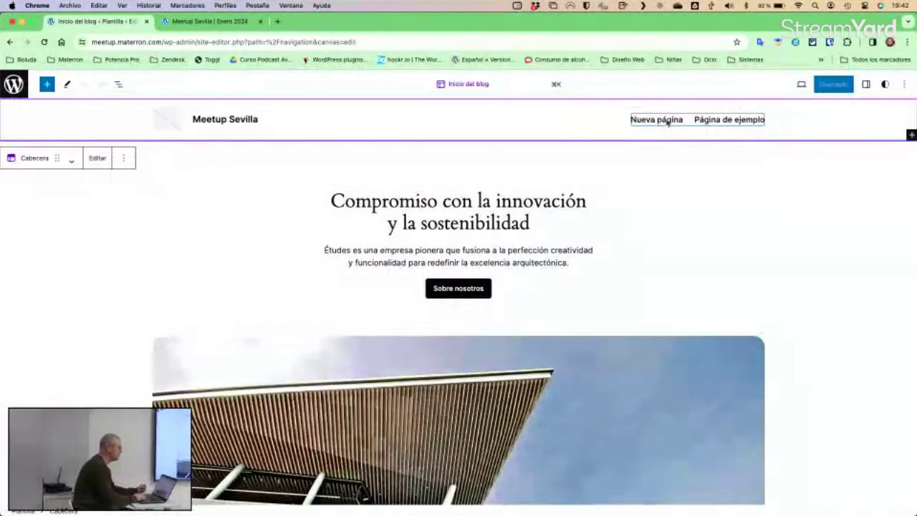
{"action": "left_click", "coordinate": [667, 121]}
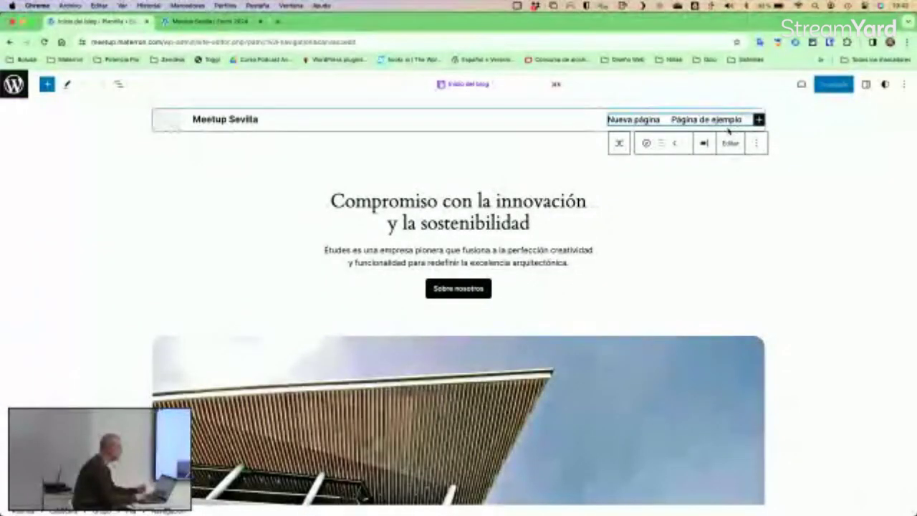
Show the template's block structure and expand the header's page list to examine the pages inside it
{"action": "left_click", "coordinate": [118, 85]}
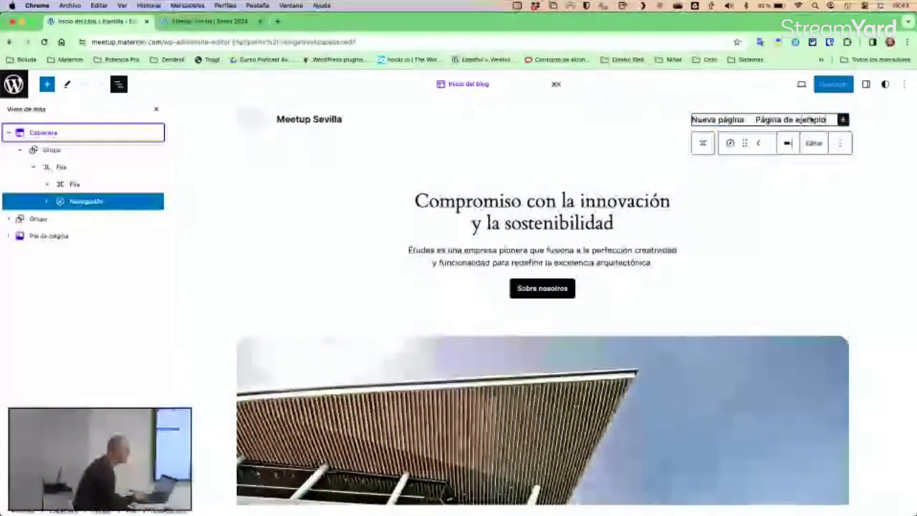
{"action": "left_click", "coordinate": [840, 120]}
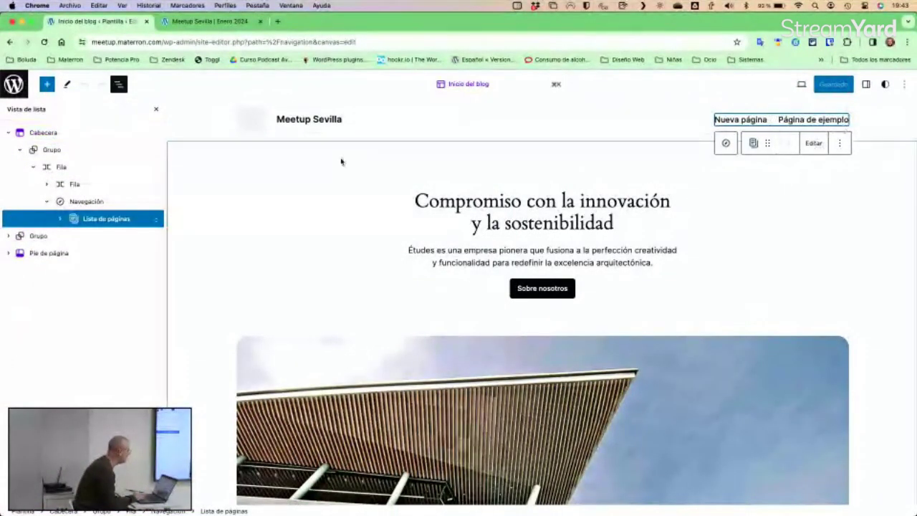
{"action": "left_click", "coordinate": [63, 219]}
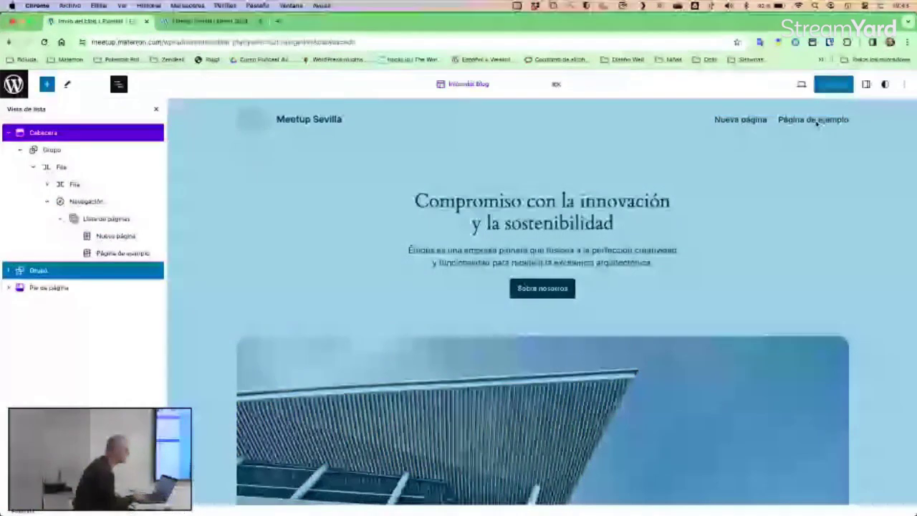
Add a Búsqueda block after the page list in the header's navigation and save the template
{"action": "left_click", "coordinate": [817, 123]}
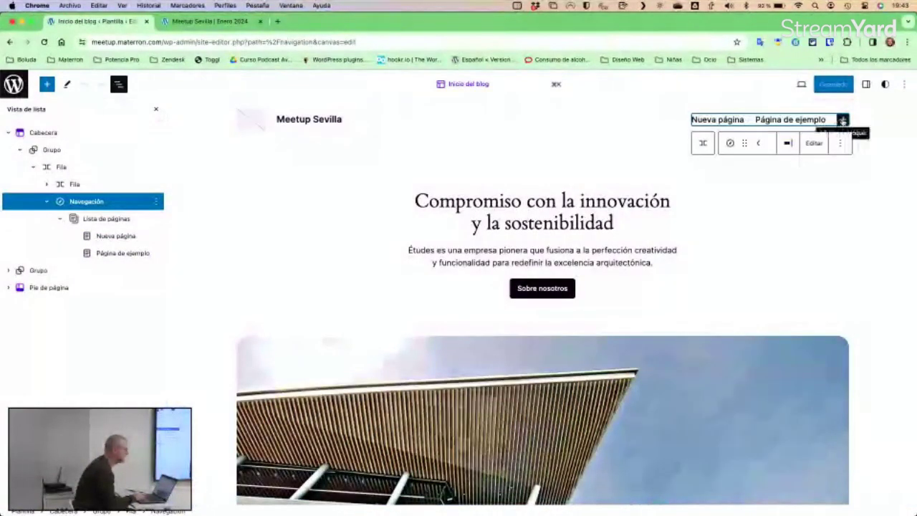
{"action": "left_click", "coordinate": [843, 119]}
{"action": "left_click", "coordinate": [792, 145]}
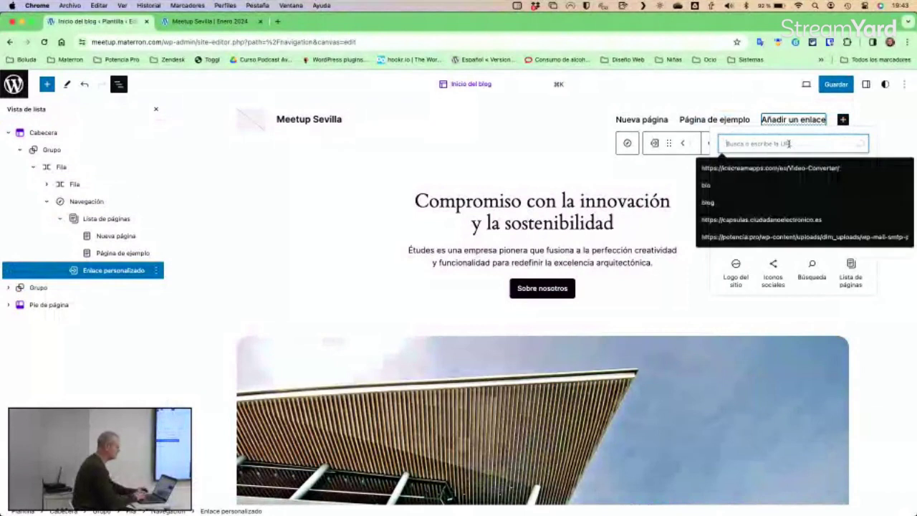
{"action": "type", "text": "boto"}
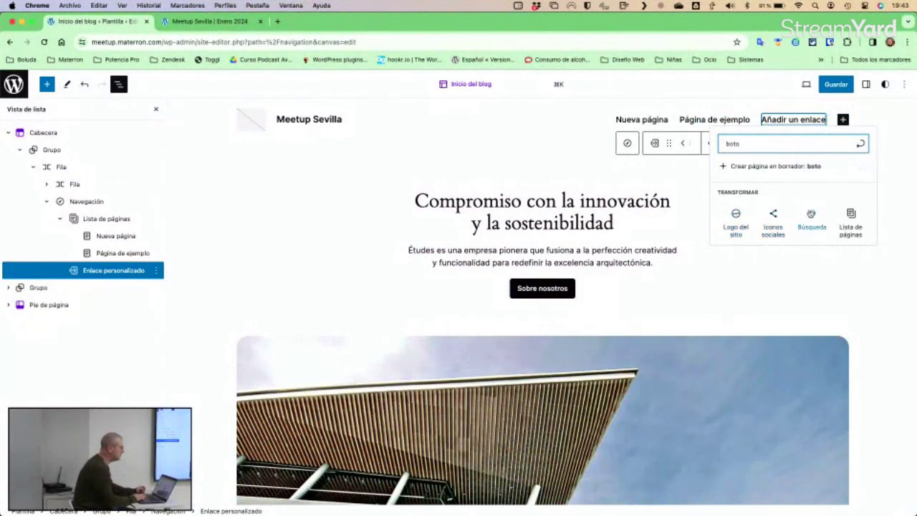
{"action": "left_click", "coordinate": [811, 215]}
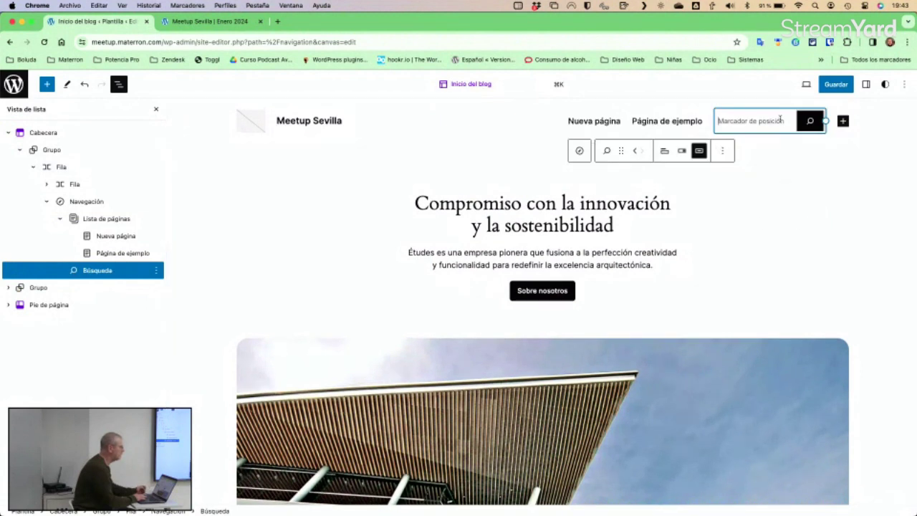
{"action": "left_click", "coordinate": [835, 85]}
{"action": "left_click", "coordinate": [827, 86]}
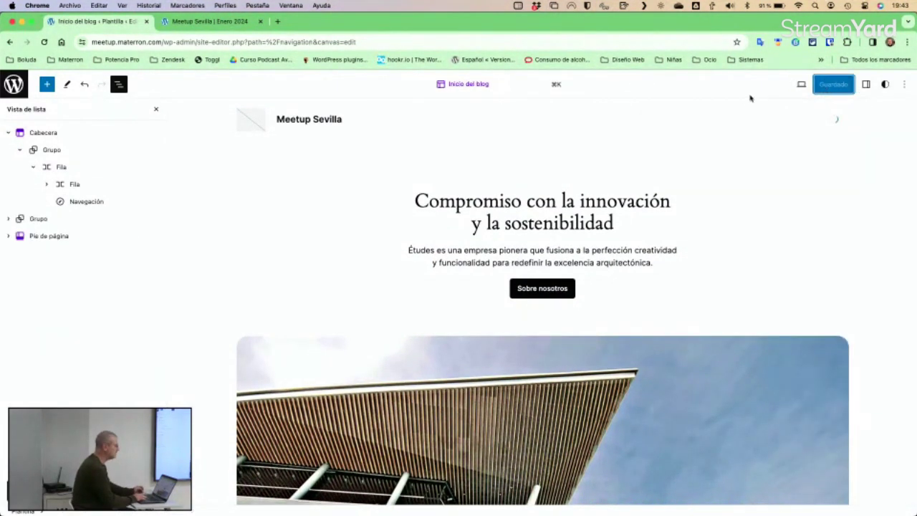
Reload the live site's home page and check the search field in its header
{"action": "left_click", "coordinate": [223, 23]}
{"action": "key", "text": "super+r"}
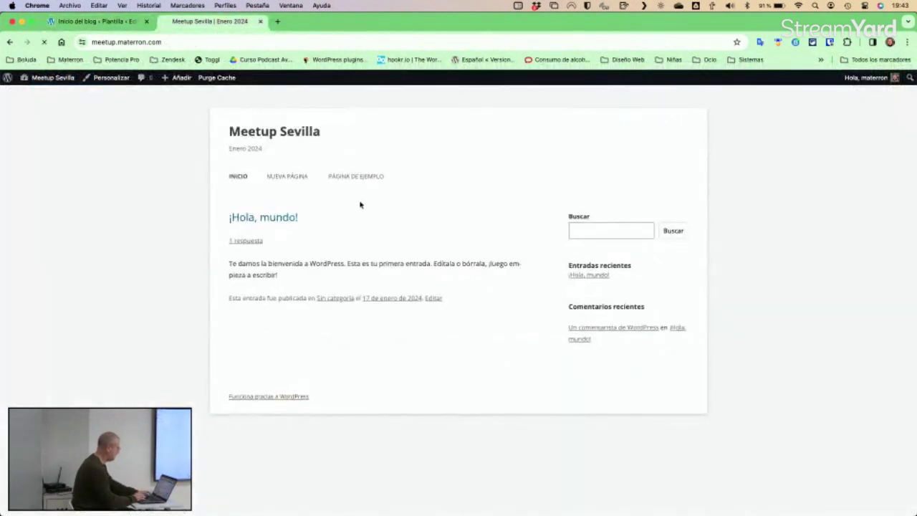
{"action": "left_click", "coordinate": [684, 107]}
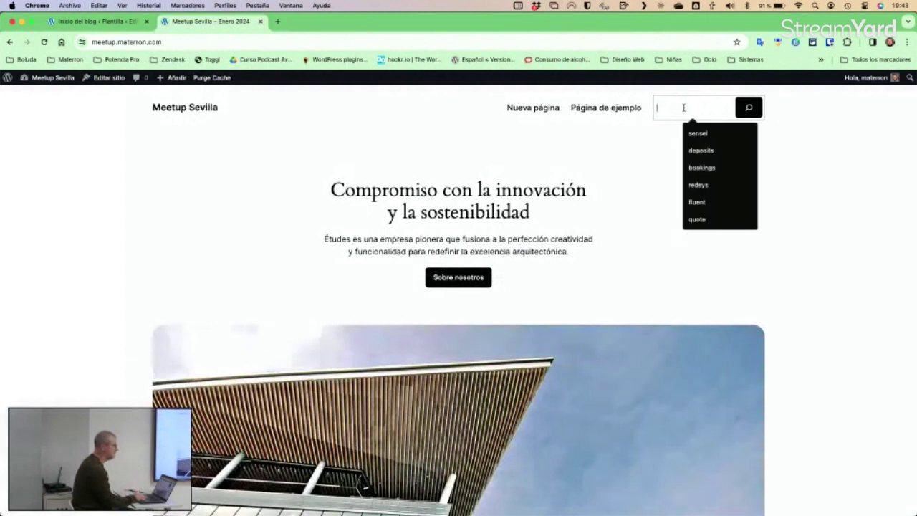
{"action": "left_click", "coordinate": [808, 165]}
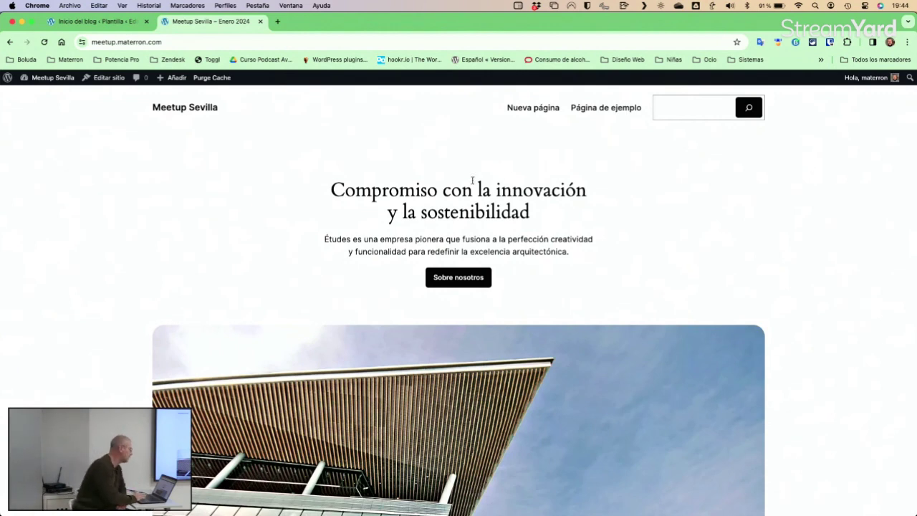
Return to the site editor's design overview and apply the Vorágine style combination to the theme
{"action": "left_click", "coordinate": [101, 22]}
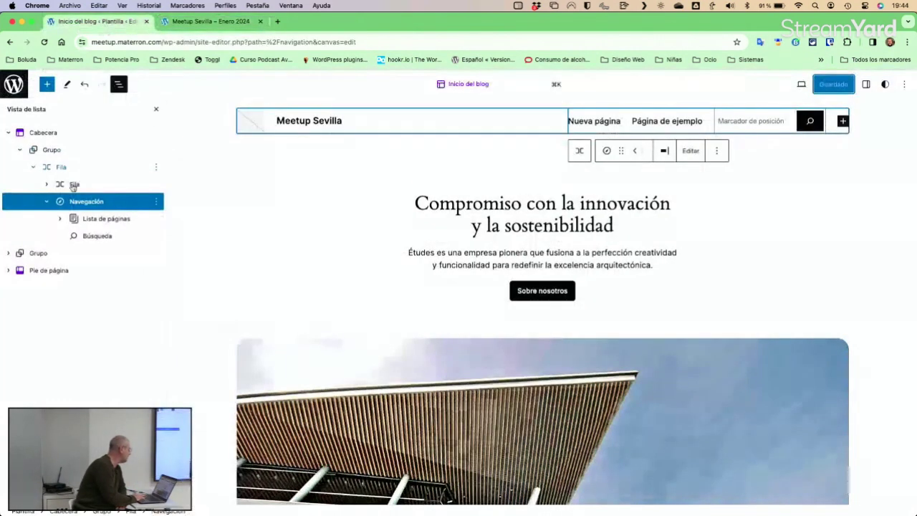
{"action": "left_click", "coordinate": [26, 91]}
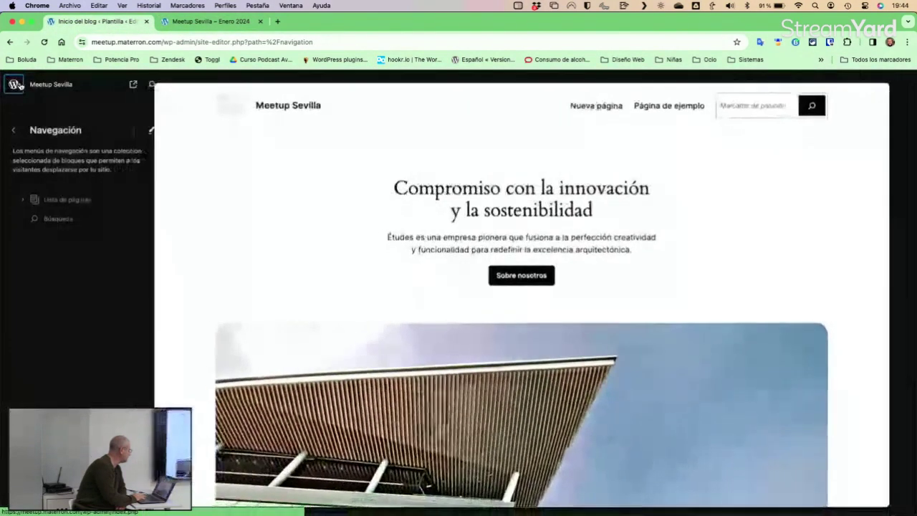
{"action": "left_click", "coordinate": [12, 129]}
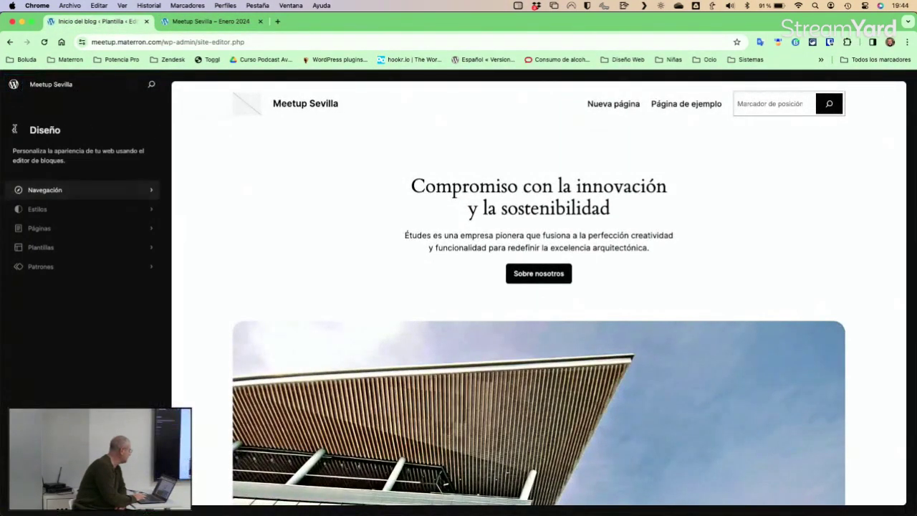
{"action": "left_click", "coordinate": [38, 209]}
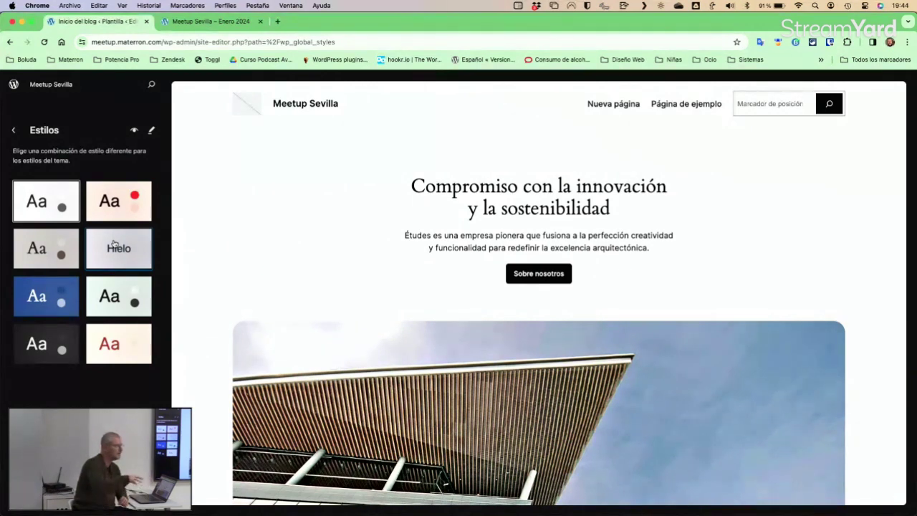
{"action": "left_click", "coordinate": [46, 296]}
Look over the home template's header, services and resources sections in the new style
{"action": "scroll", "coordinate": [399, 282], "scroll_direction": "down", "scroll_amount": 10}
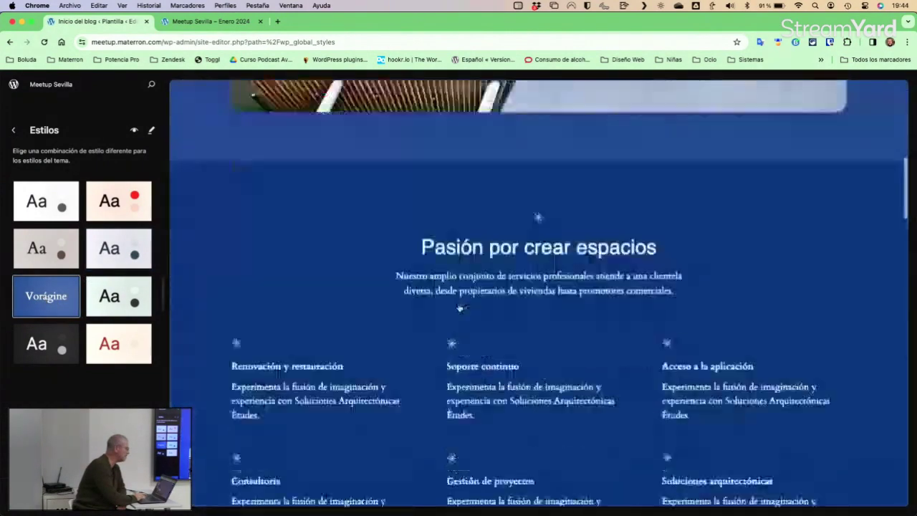
{"action": "scroll", "coordinate": [459, 308], "scroll_direction": "up", "scroll_amount": 8}
{"action": "scroll", "coordinate": [459, 308], "scroll_direction": "up", "scroll_amount": 3}
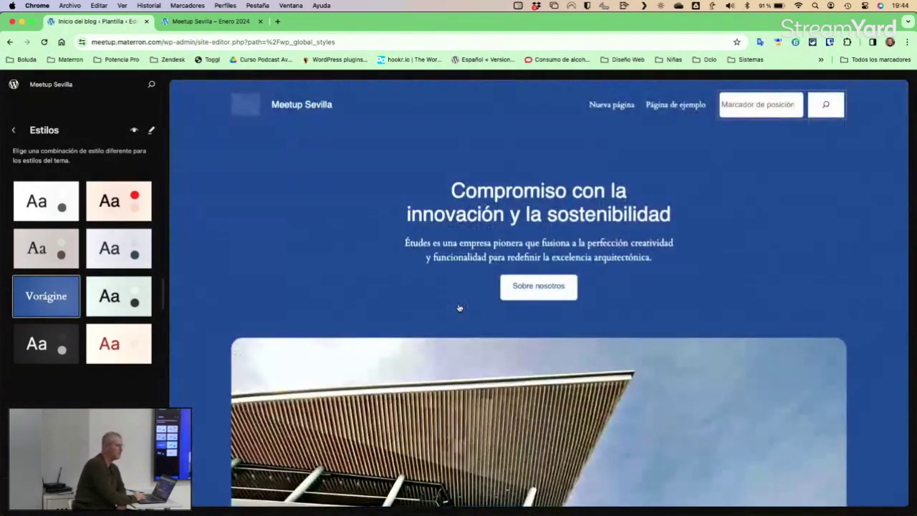
{"action": "scroll", "coordinate": [459, 308], "scroll_direction": "down", "scroll_amount": 1}
{"action": "scroll", "coordinate": [459, 307], "scroll_direction": "up", "scroll_amount": 1}
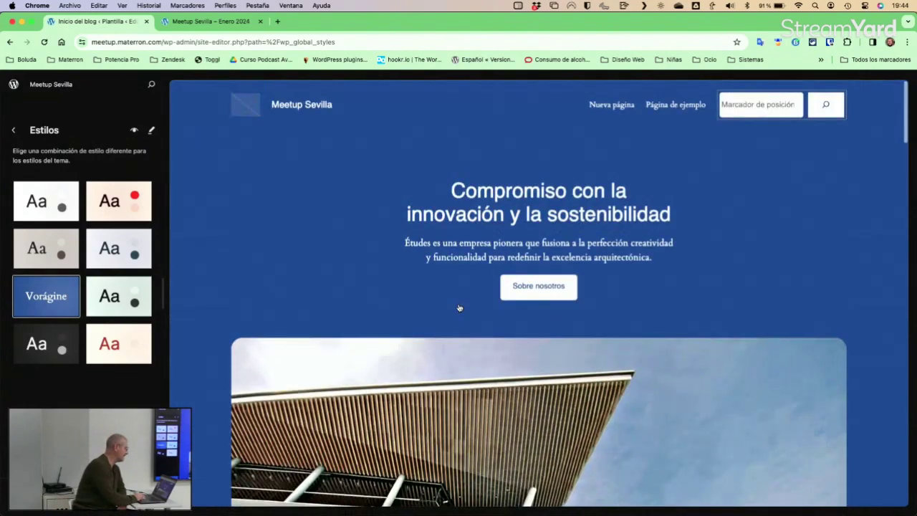
{"action": "scroll", "coordinate": [618, 301], "scroll_direction": "down", "scroll_amount": 10}
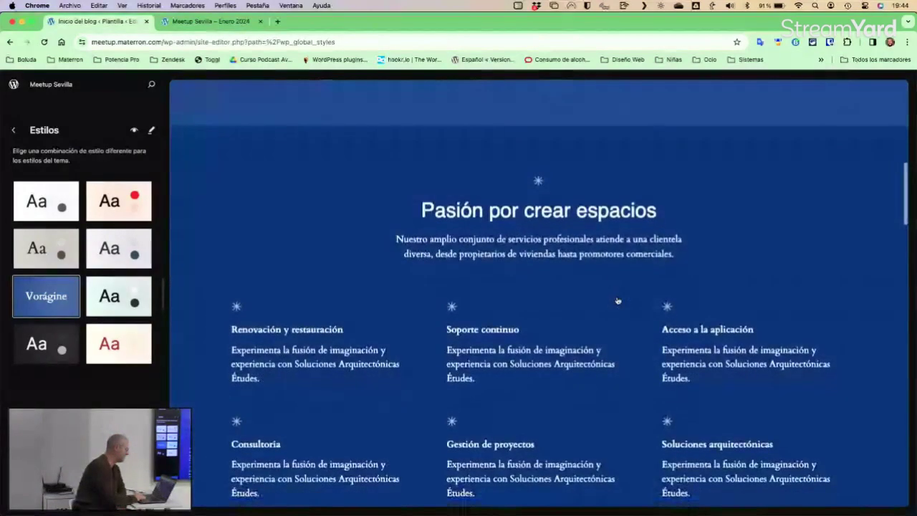
{"action": "scroll", "coordinate": [618, 301], "scroll_direction": "down", "scroll_amount": 8}
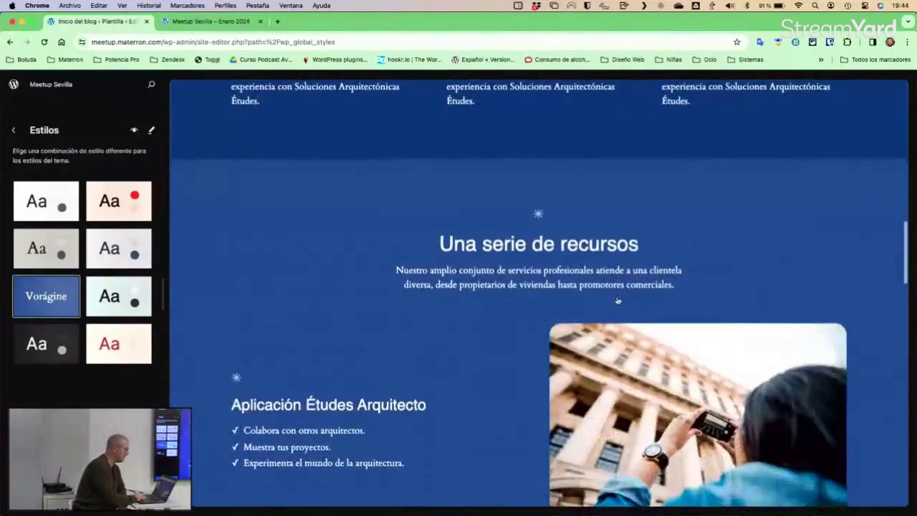
{"action": "scroll", "coordinate": [618, 301], "scroll_direction": "down", "scroll_amount": 3}
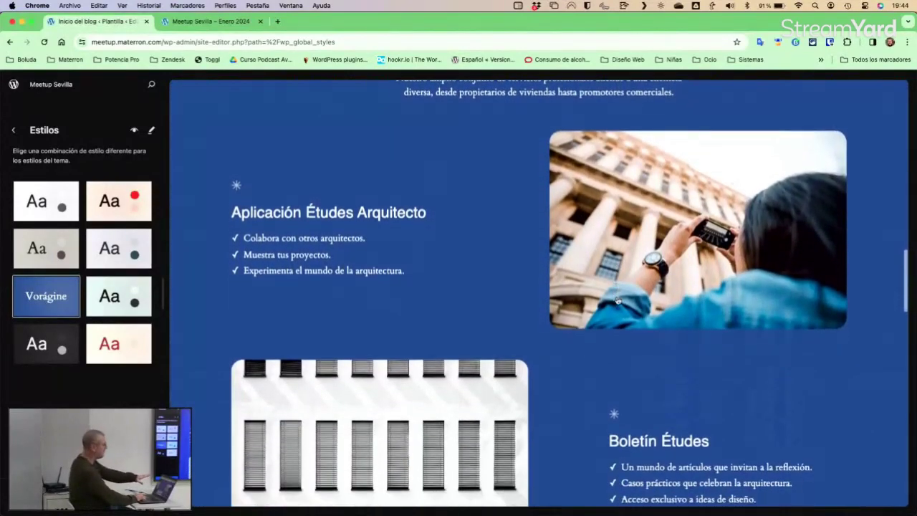
{"action": "scroll", "coordinate": [616, 302], "scroll_direction": "up", "scroll_amount": 20}
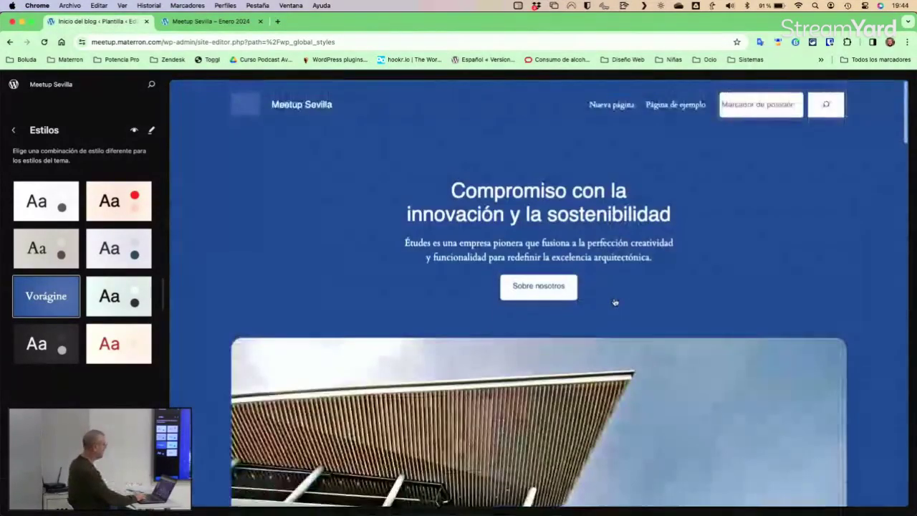
Open the home template for editing, select the header's page list, and save the Vorágine style change
{"action": "left_click", "coordinate": [676, 107]}
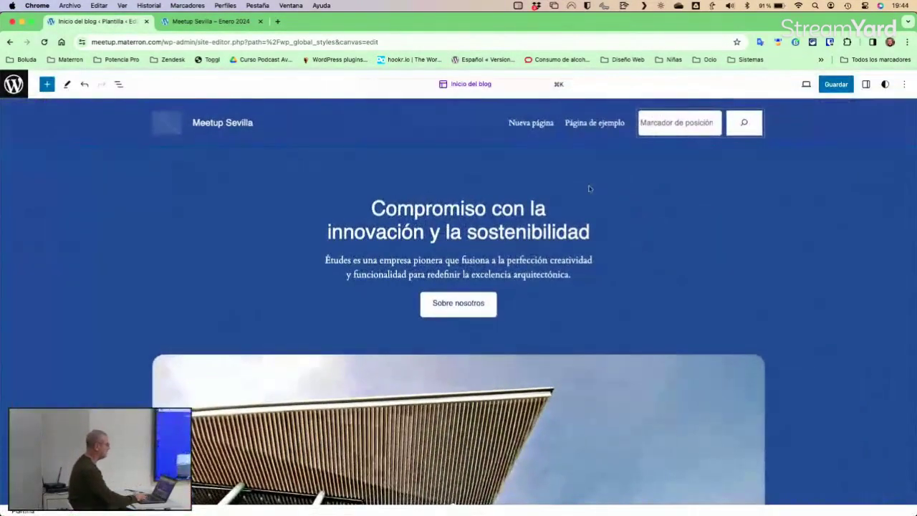
{"action": "left_click", "coordinate": [599, 129]}
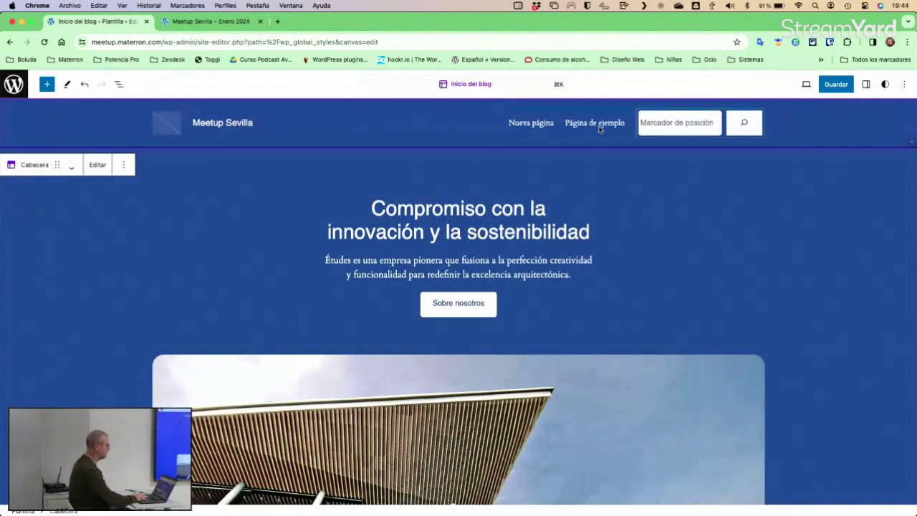
{"action": "left_click", "coordinate": [538, 126]}
{"action": "left_click", "coordinate": [514, 127]}
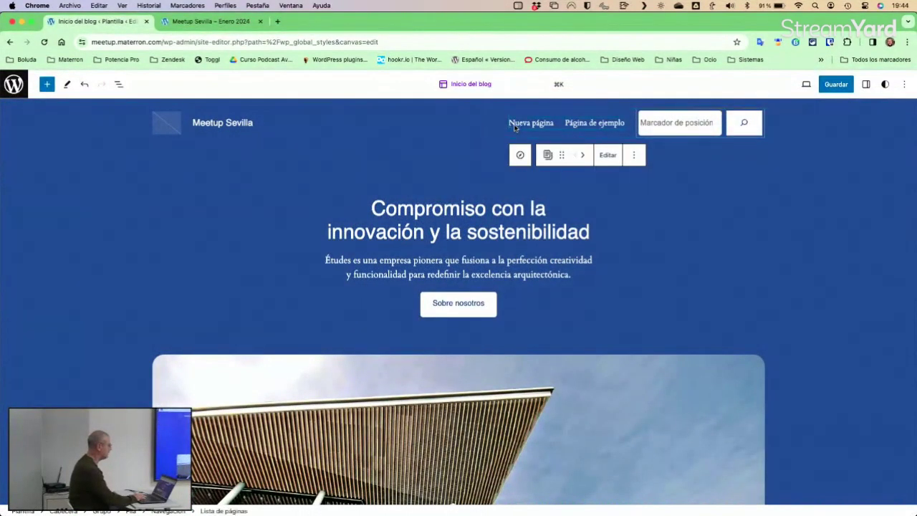
{"action": "left_click", "coordinate": [682, 223]}
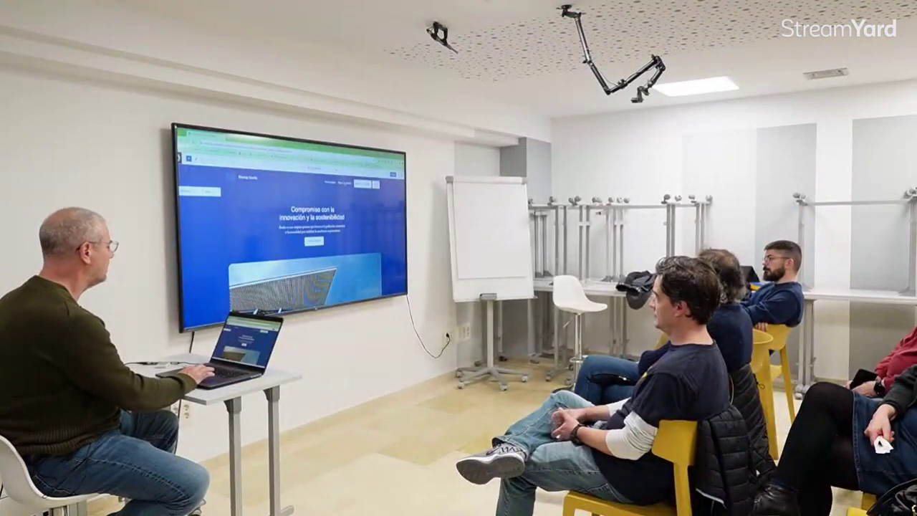
{"action": "key", "text": "ctrl+shift+comma"}
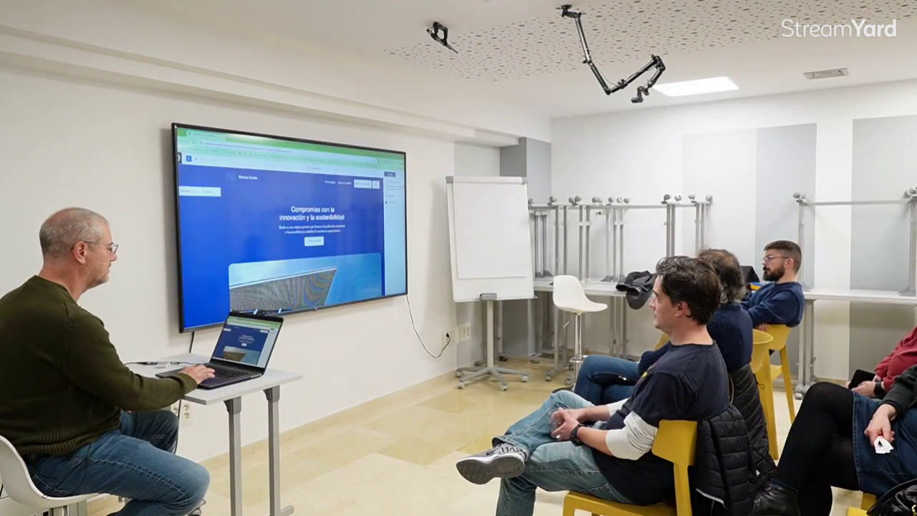
{"action": "key", "text": "ctrl+shift+comma"}
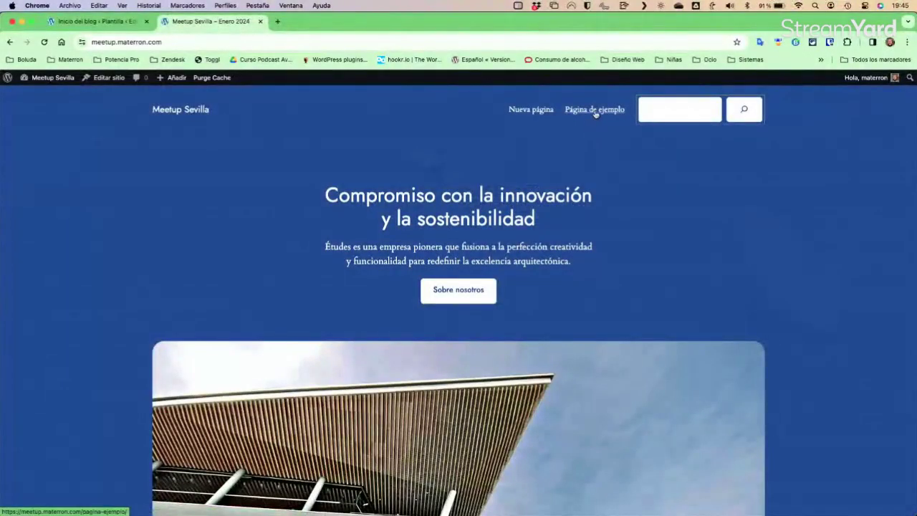
View Página de ejemplo and Nueva página on the live site to examine how the style applies to them
{"action": "left_click", "coordinate": [595, 111]}
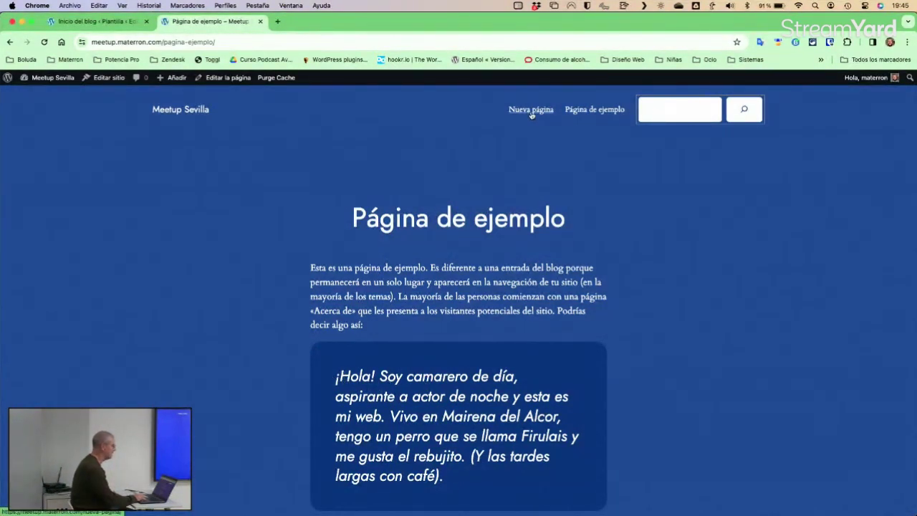
{"action": "left_click", "coordinate": [531, 110]}
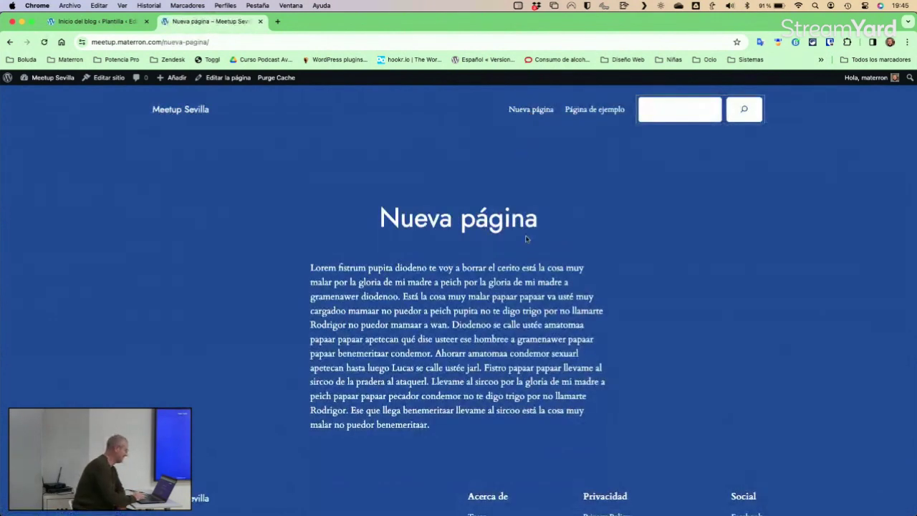
{"action": "scroll", "coordinate": [530, 179], "scroll_direction": "down", "scroll_amount": 5}
{"action": "scroll", "coordinate": [529, 229], "scroll_direction": "up", "scroll_amount": 5}
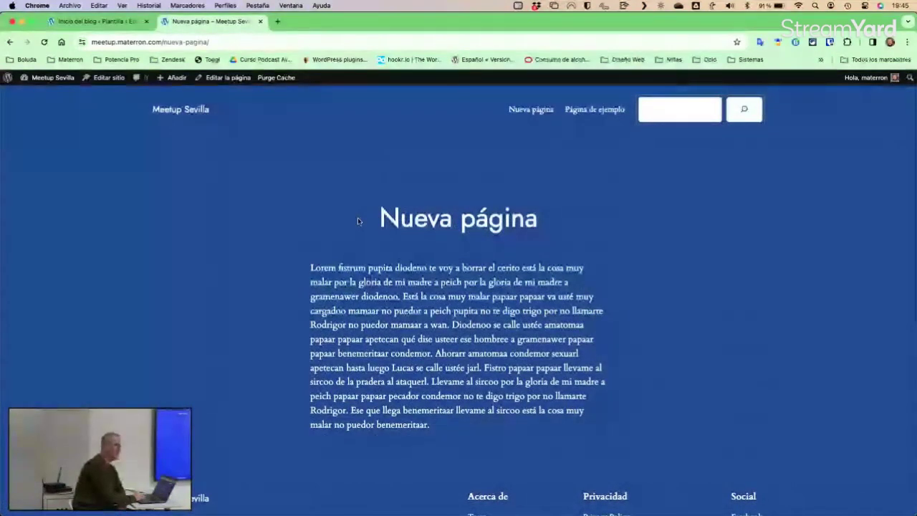
Examine the page list and the Inicio del blog details in the site editor, and return to the live site
{"action": "left_click", "coordinate": [108, 20]}
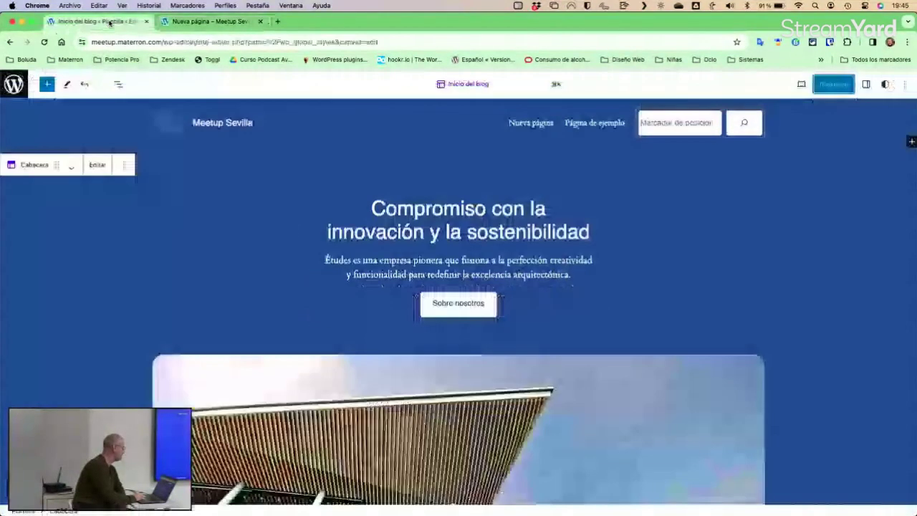
{"action": "left_click", "coordinate": [14, 93]}
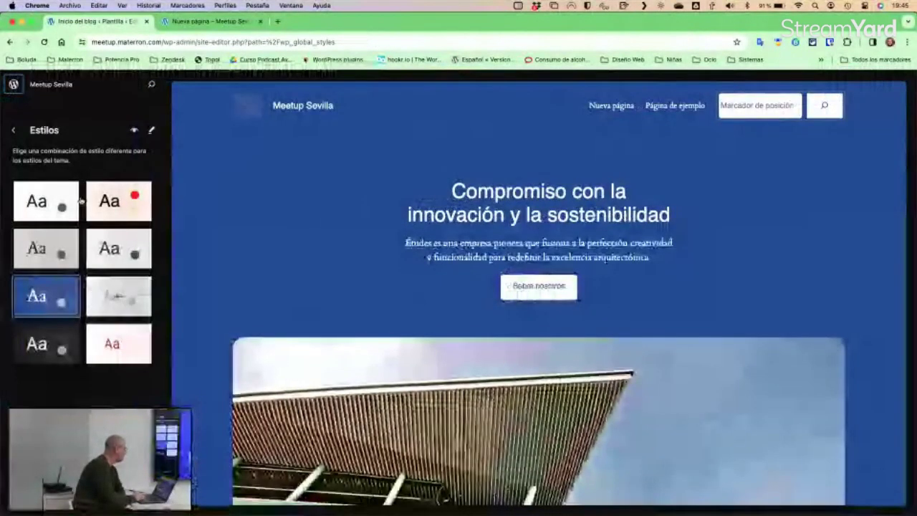
{"action": "left_click", "coordinate": [14, 130]}
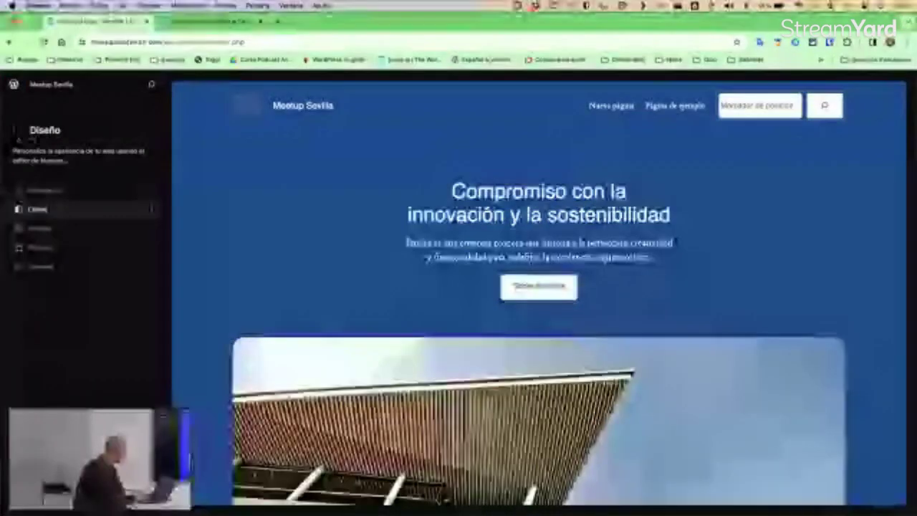
{"action": "left_click", "coordinate": [37, 228]}
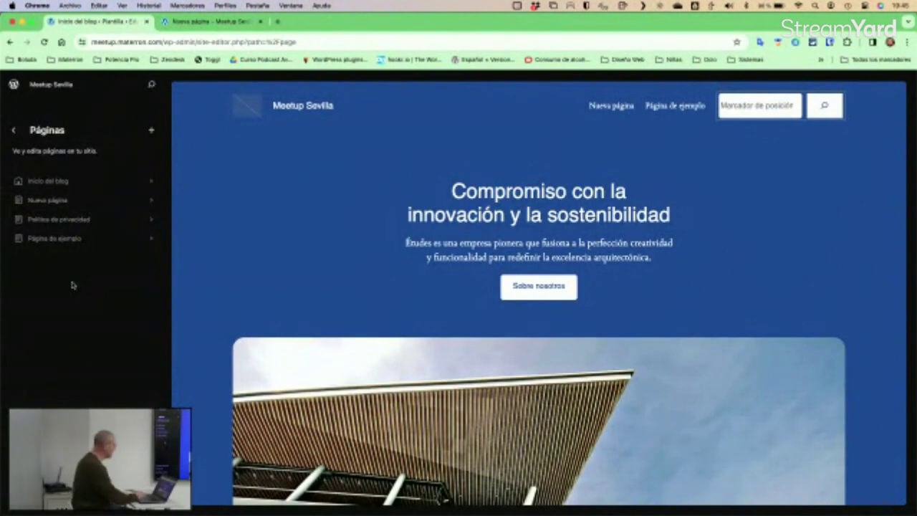
{"action": "left_click", "coordinate": [39, 182]}
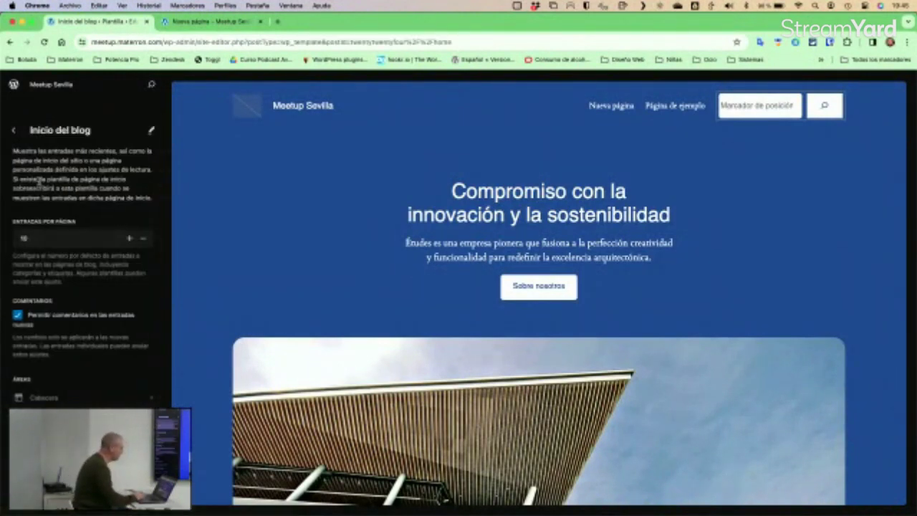
{"action": "left_click", "coordinate": [14, 131]}
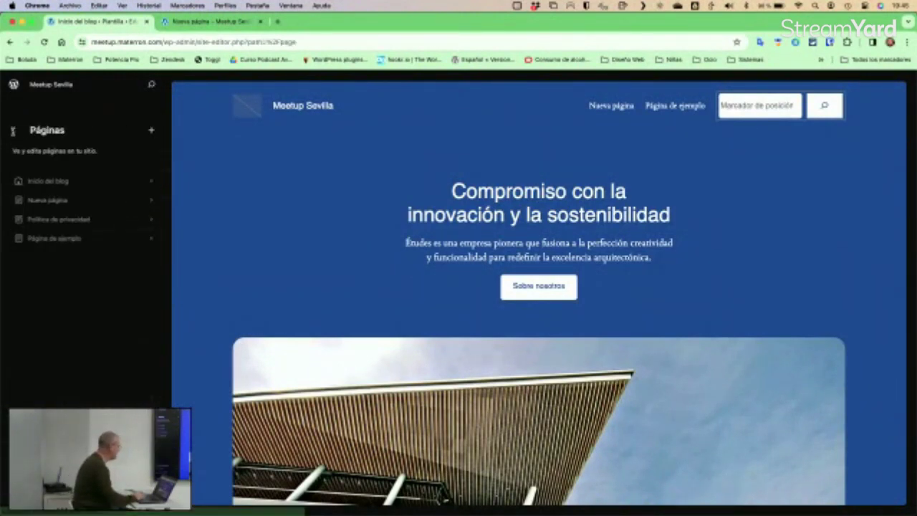
{"action": "left_click", "coordinate": [212, 23]}
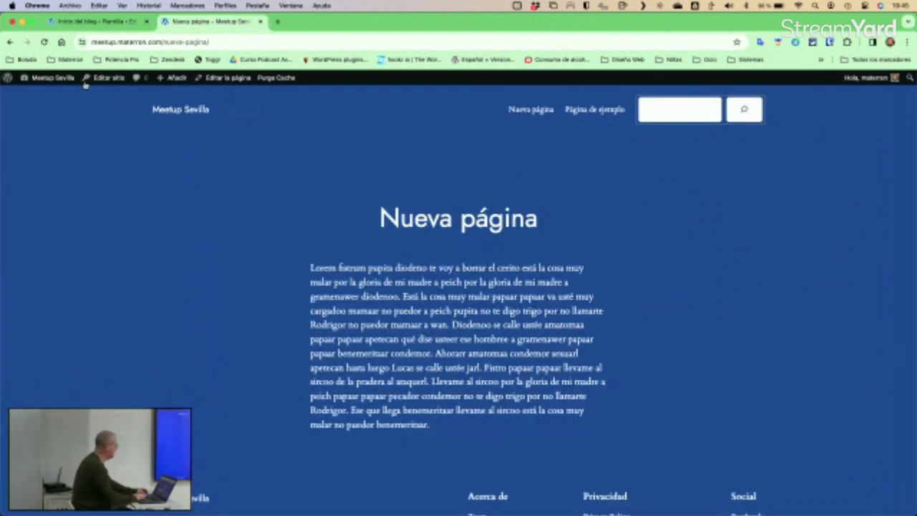
View the admin list of all pages, and return to the page list in the site editor
{"action": "mouse_move", "coordinate": [36, 80]}
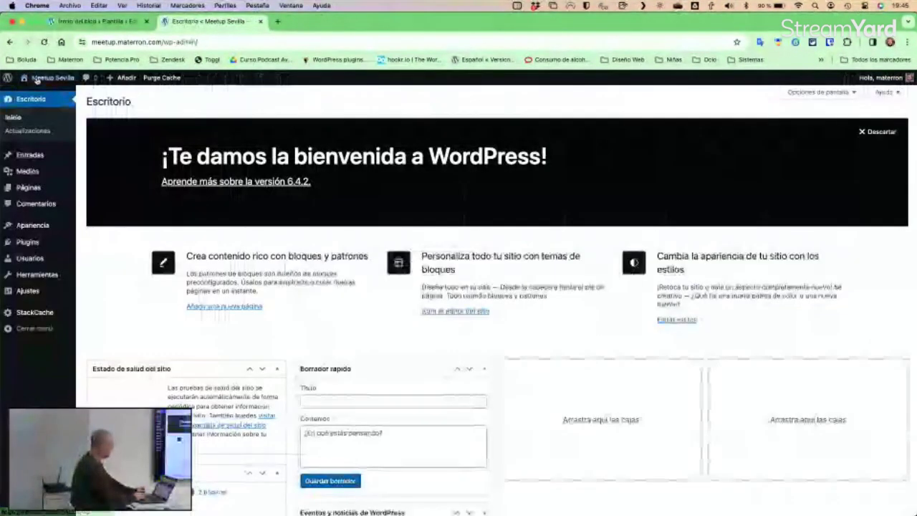
{"action": "left_click", "coordinate": [31, 189]}
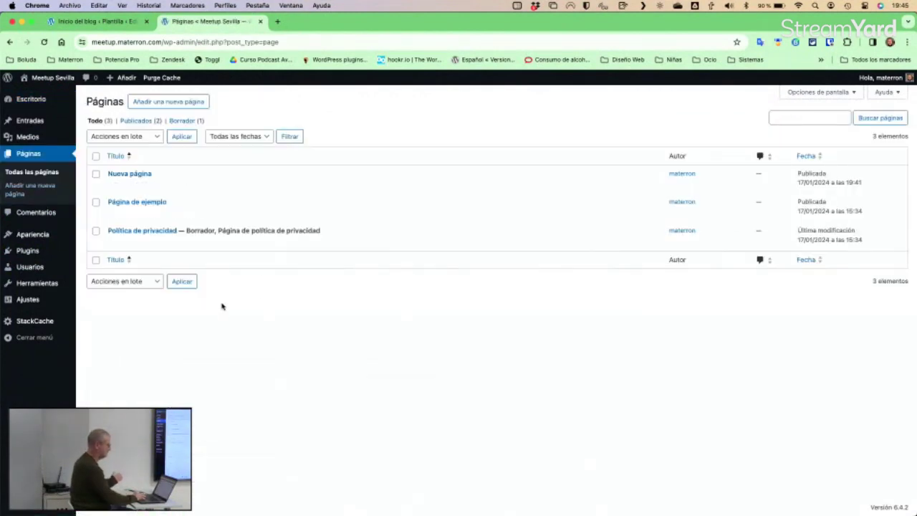
{"action": "left_click", "coordinate": [100, 24]}
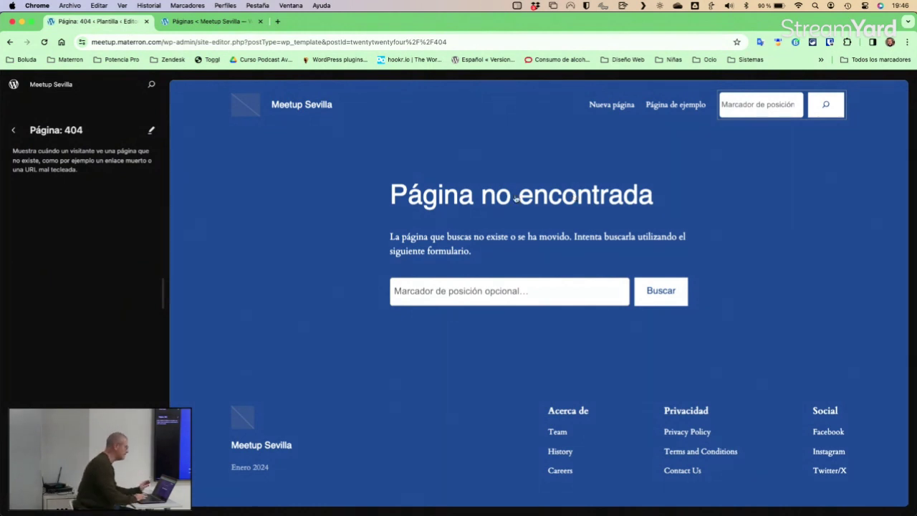
{"action": "left_click", "coordinate": [10, 131]}
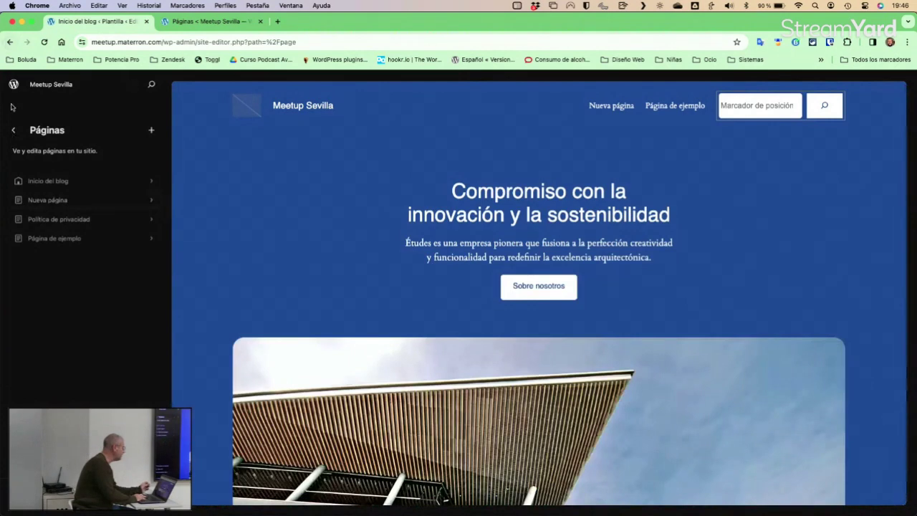
{"action": "left_click", "coordinate": [152, 131]}
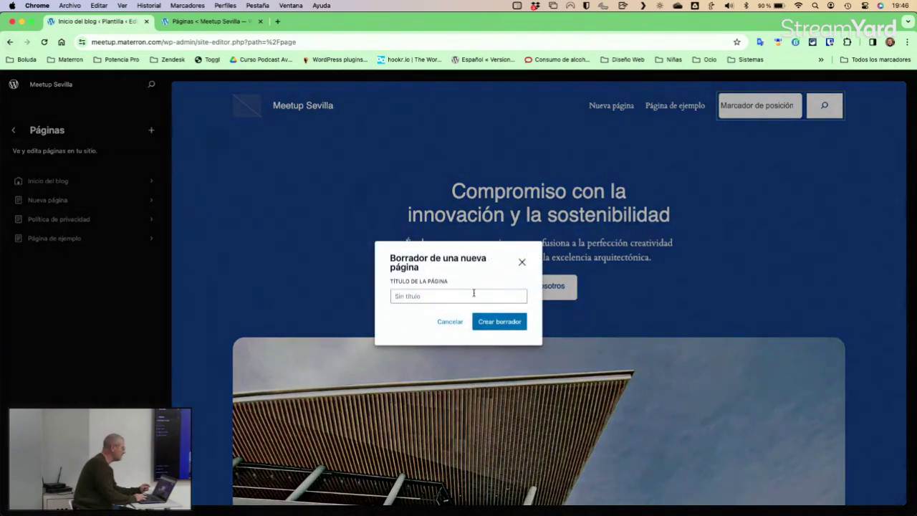
{"action": "left_click", "coordinate": [453, 301]}
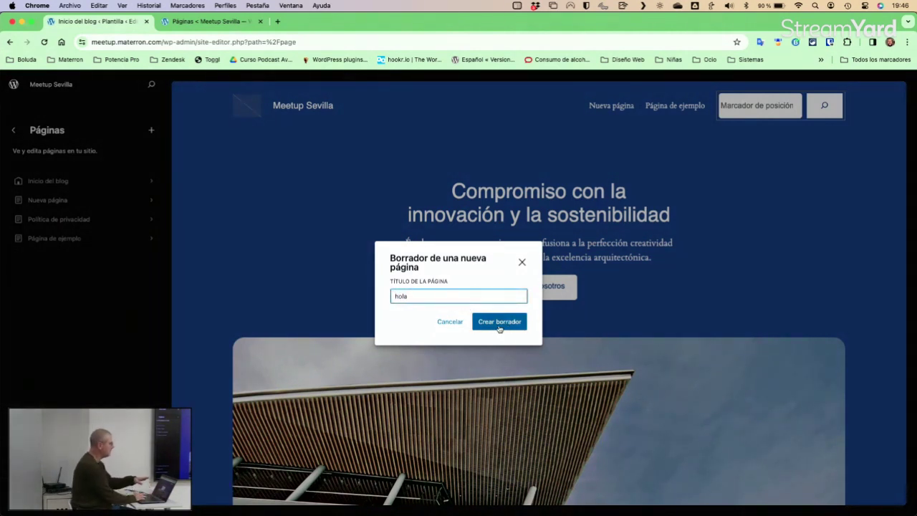
{"action": "left_click", "coordinate": [521, 265]}
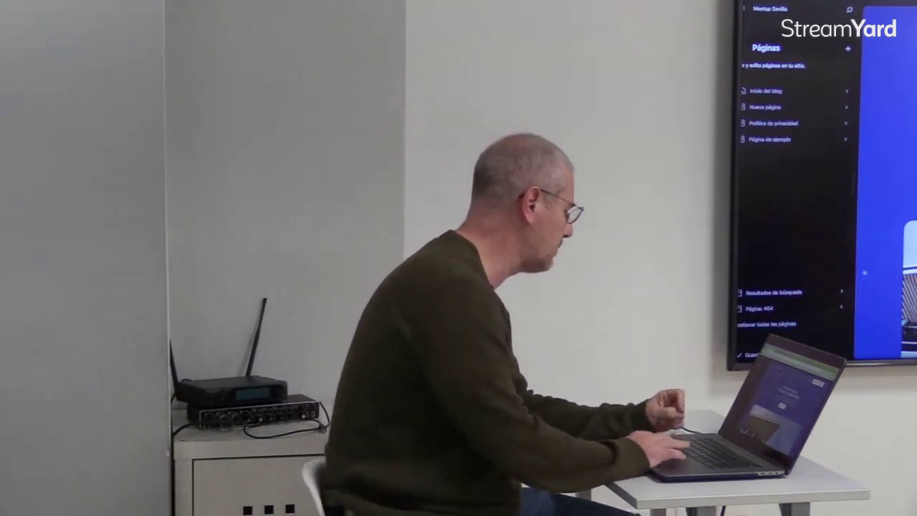
Open the management list of all pages, and go back to the site editor's Diseño overview
{"action": "left_click", "coordinate": [770, 324]}
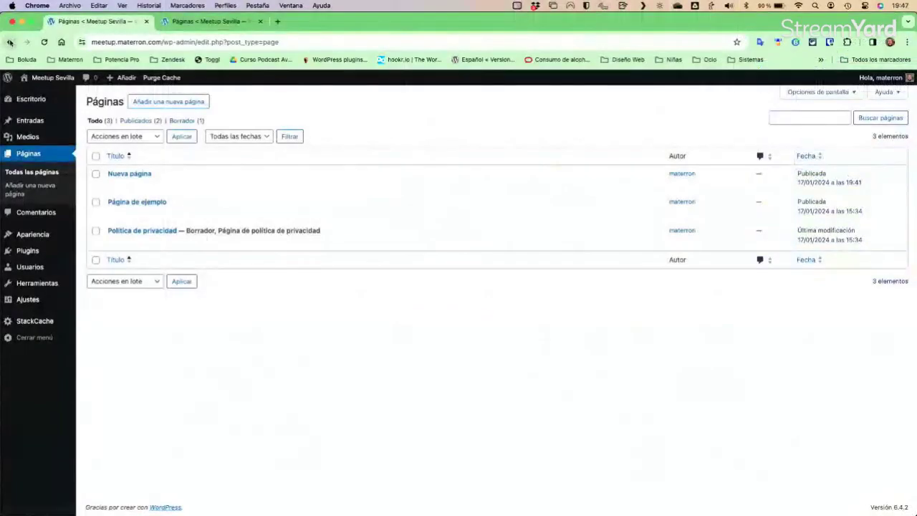
{"action": "left_click", "coordinate": [10, 42]}
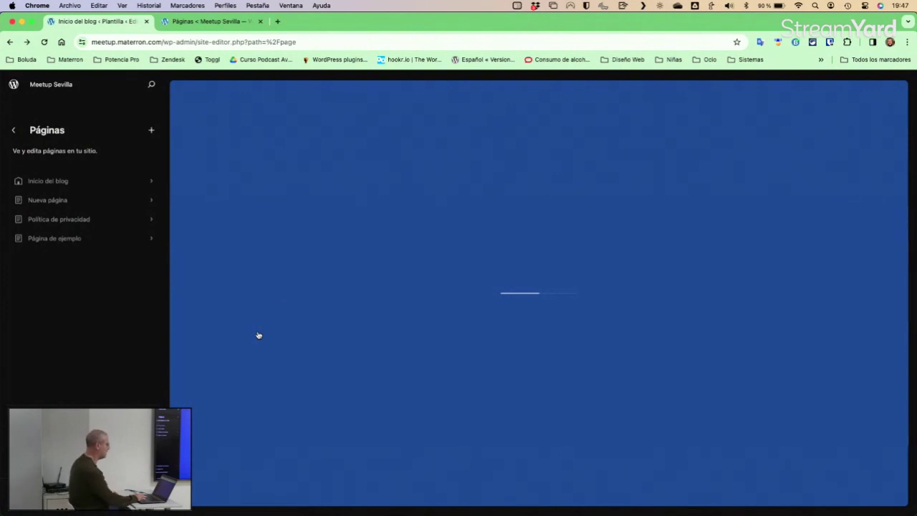
{"action": "left_click", "coordinate": [13, 131]}
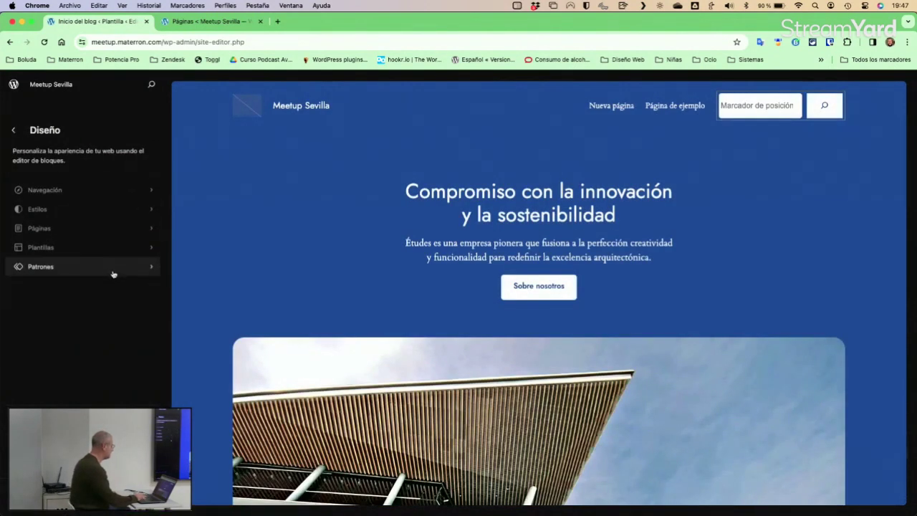
Examine the layout of the Entradas individuales template, from its title and content down to the comment form
{"action": "left_click", "coordinate": [54, 248]}
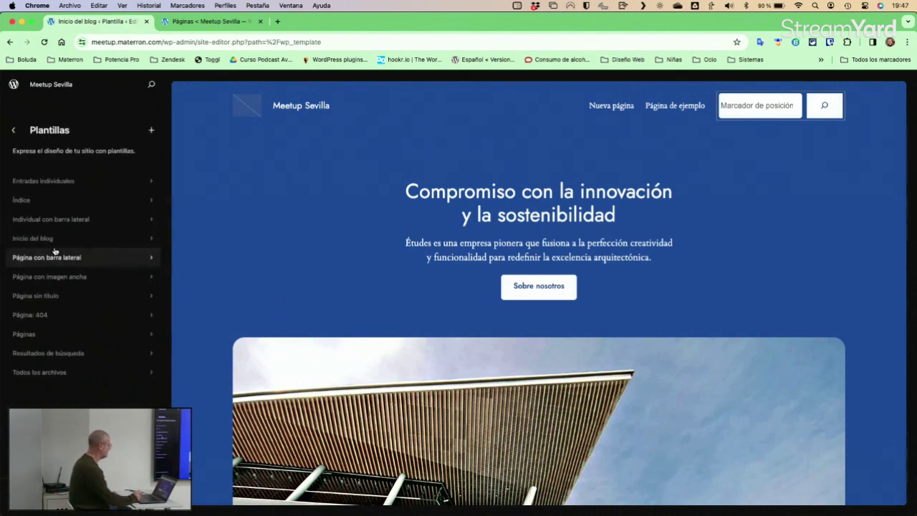
{"action": "left_click", "coordinate": [61, 182]}
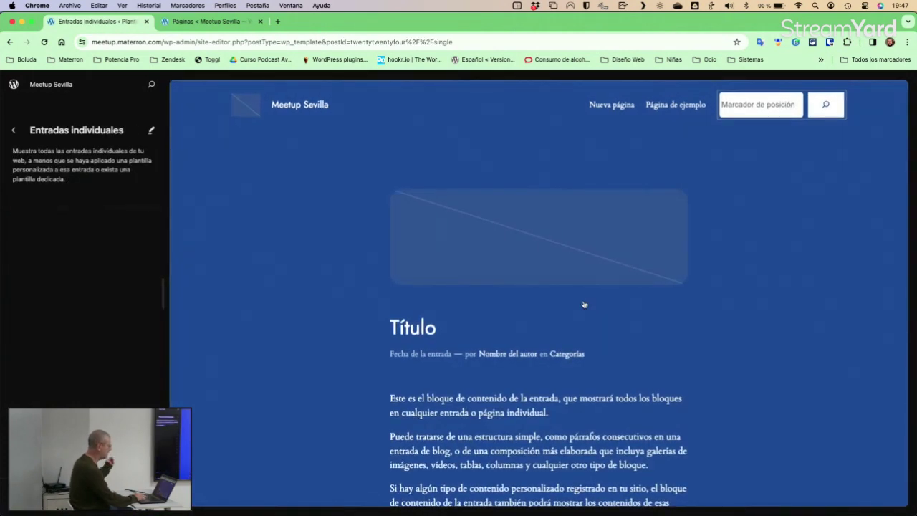
{"action": "scroll", "coordinate": [584, 304], "scroll_direction": "down", "scroll_amount": 5}
{"action": "scroll", "coordinate": [584, 305], "scroll_direction": "down", "scroll_amount": 3}
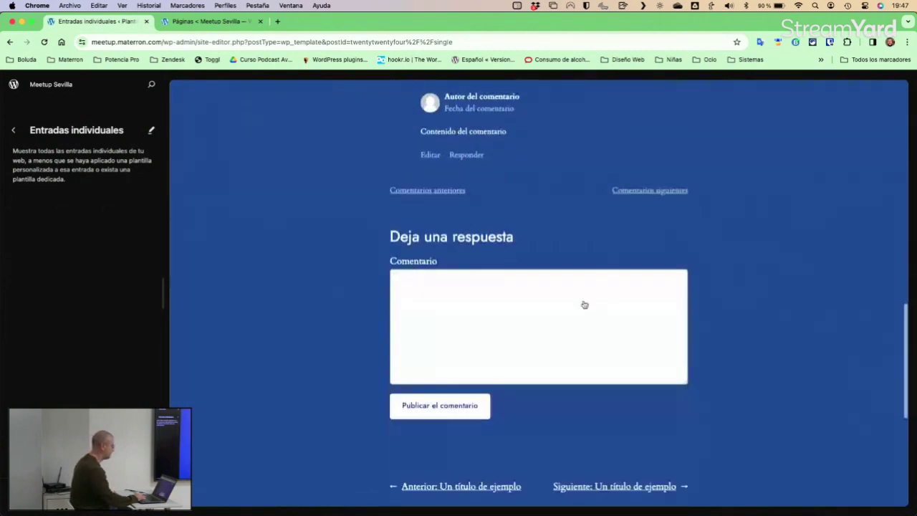
{"action": "scroll", "coordinate": [584, 304], "scroll_direction": "up", "scroll_amount": 10}
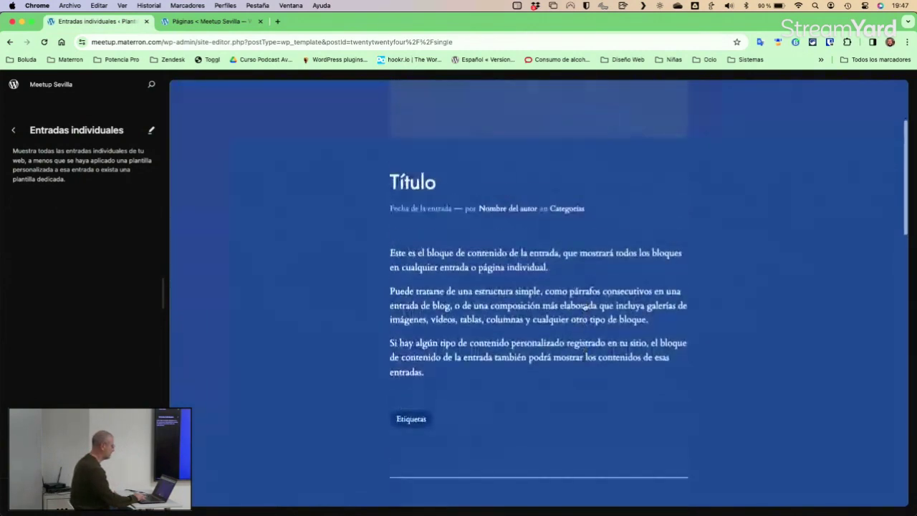
{"action": "left_click", "coordinate": [14, 132]}
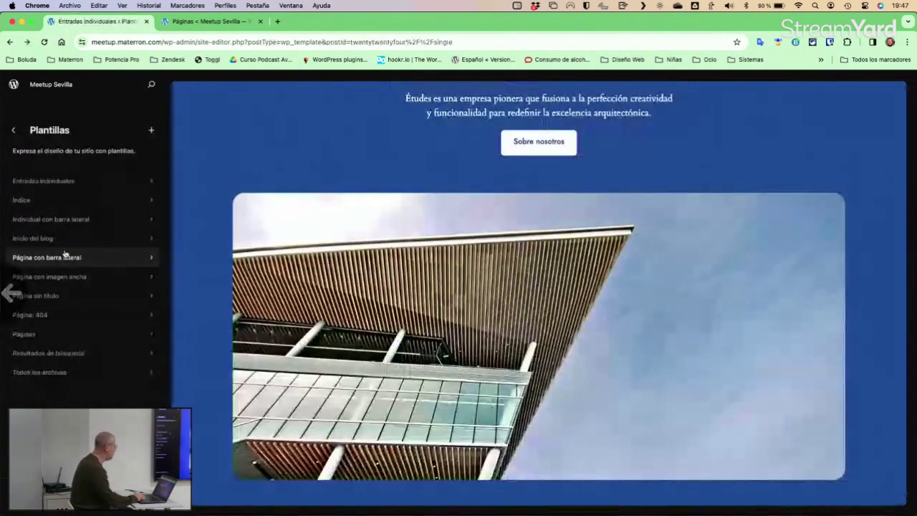
{"action": "left_click", "coordinate": [43, 181]}
{"action": "left_click", "coordinate": [15, 132]}
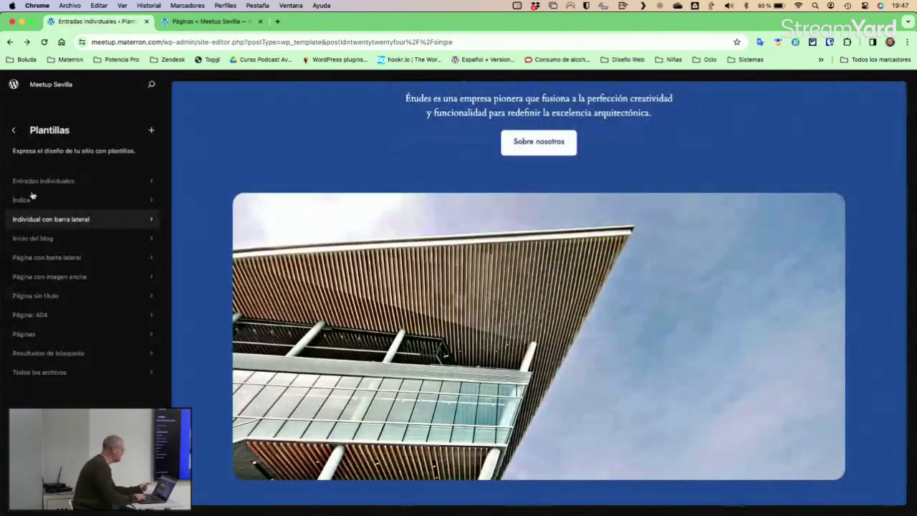
{"action": "left_click", "coordinate": [32, 191]}
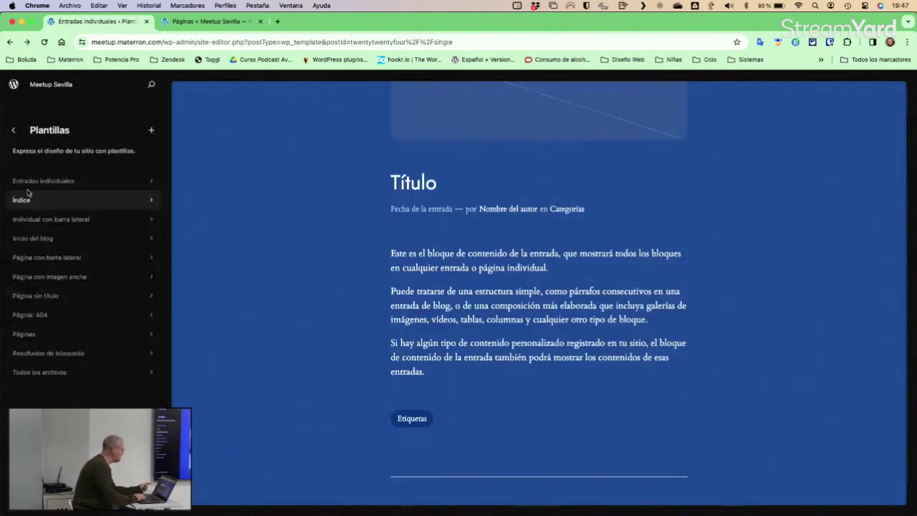
Look over the list of all templates with their descriptions and source theme, and return to the dashboard
{"action": "left_click", "coordinate": [15, 131]}
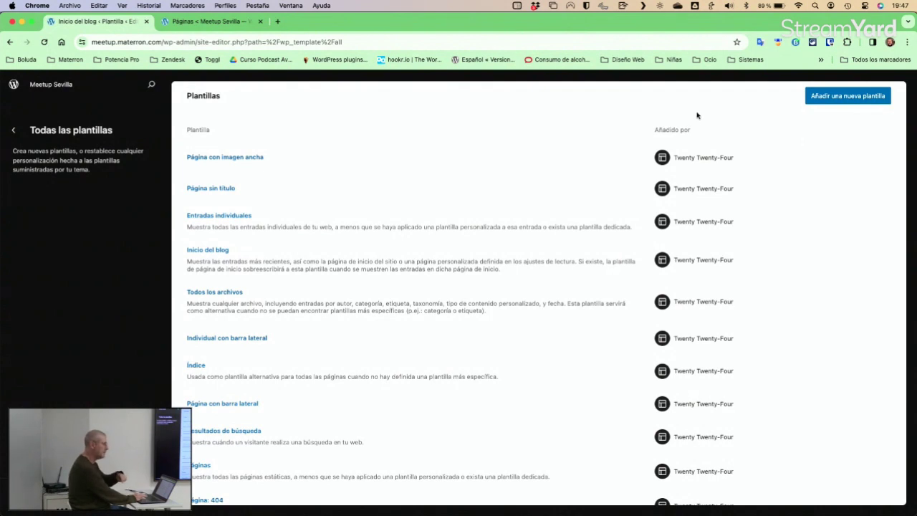
{"action": "left_click", "coordinate": [13, 131]}
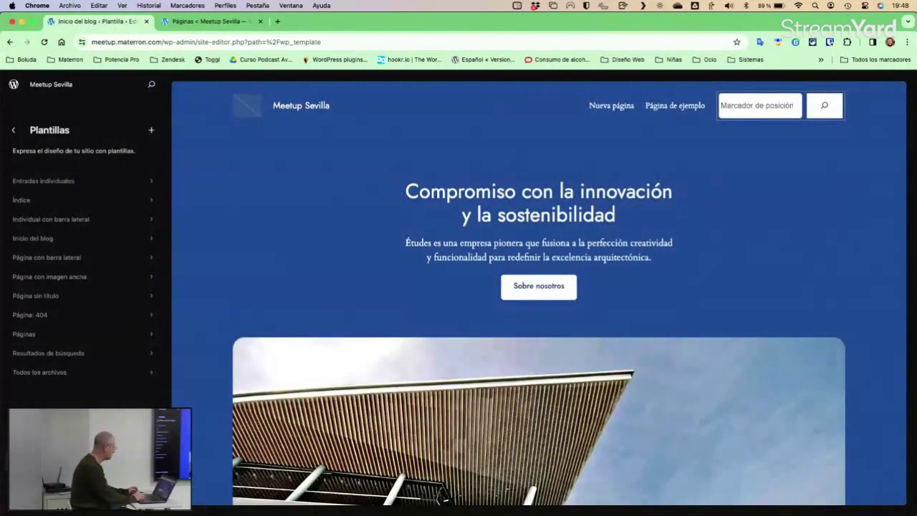
{"action": "left_click", "coordinate": [14, 132]}
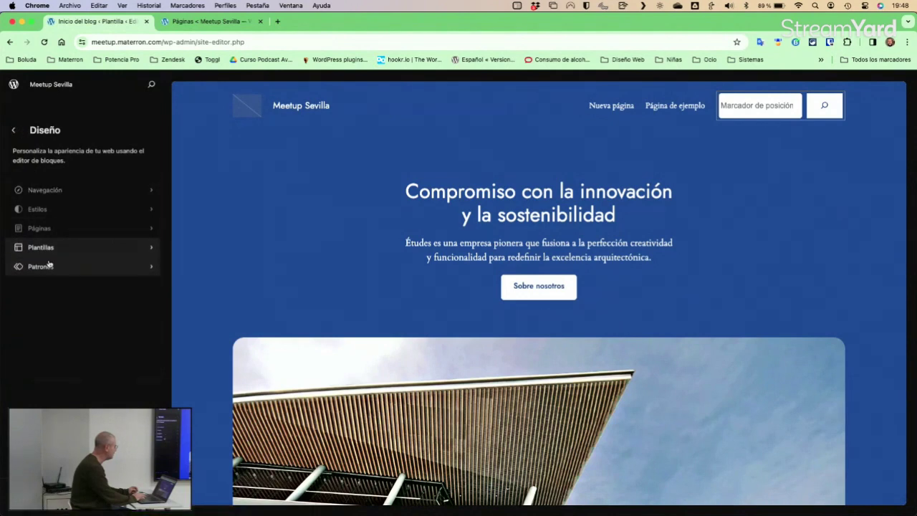
{"action": "left_click", "coordinate": [13, 130]}
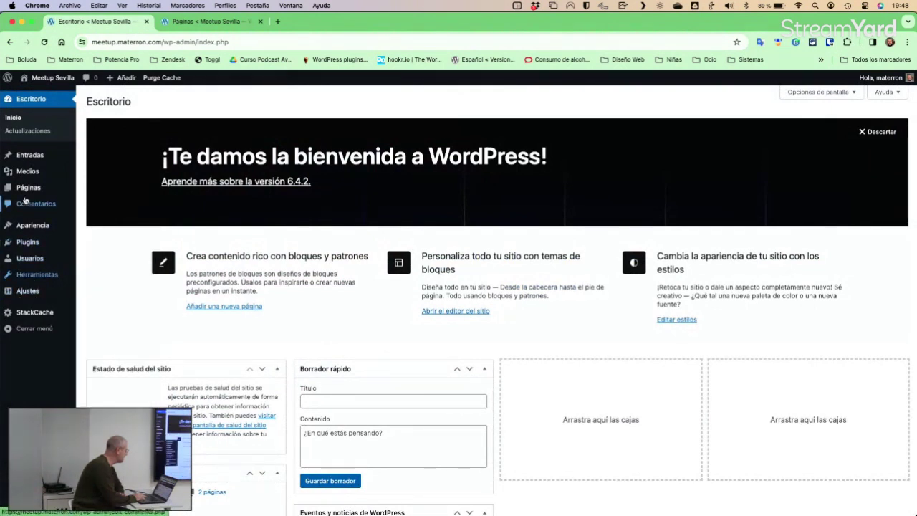
Reopen the site editor, look over its template list and the home template preview, and return to the dashboard
{"action": "mouse_move", "coordinate": [32, 231]}
{"action": "left_click", "coordinate": [94, 241]}
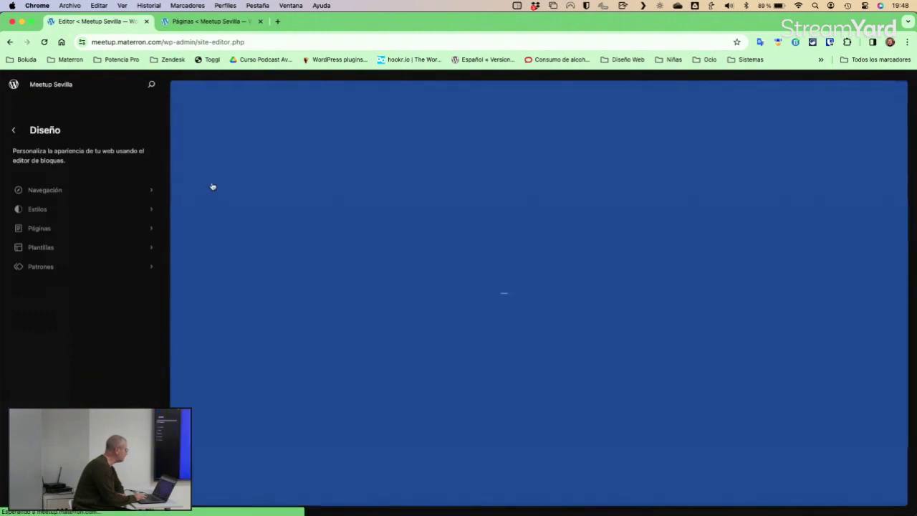
{"action": "left_click", "coordinate": [41, 247]}
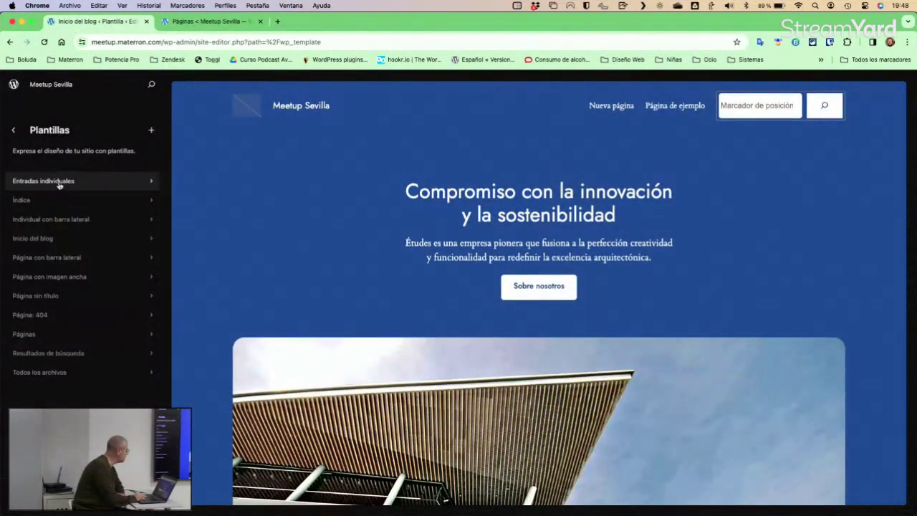
{"action": "scroll", "coordinate": [602, 270], "scroll_direction": "down", "scroll_amount": 15}
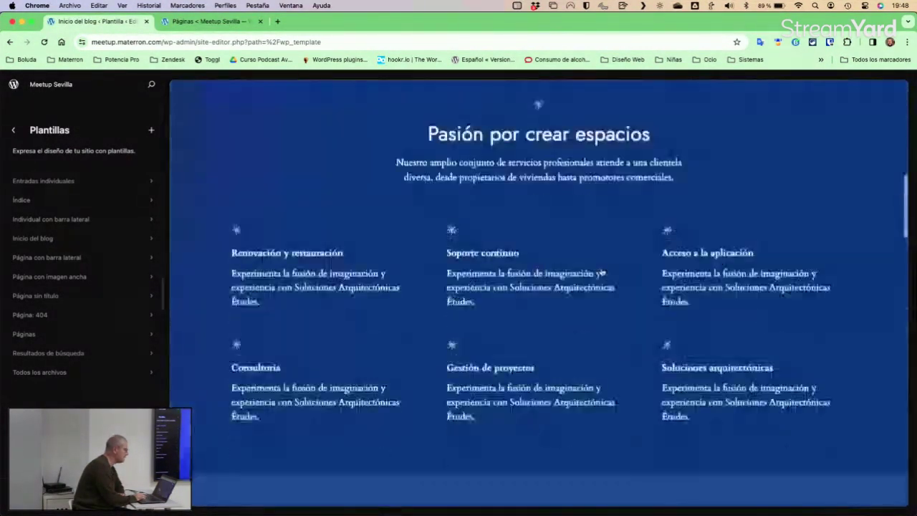
{"action": "scroll", "coordinate": [602, 271], "scroll_direction": "up", "scroll_amount": 15}
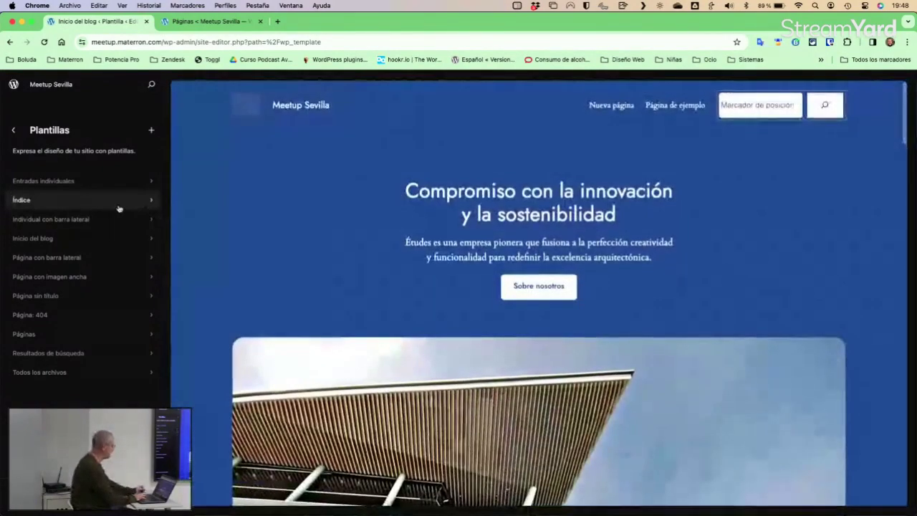
{"action": "left_click", "coordinate": [15, 132]}
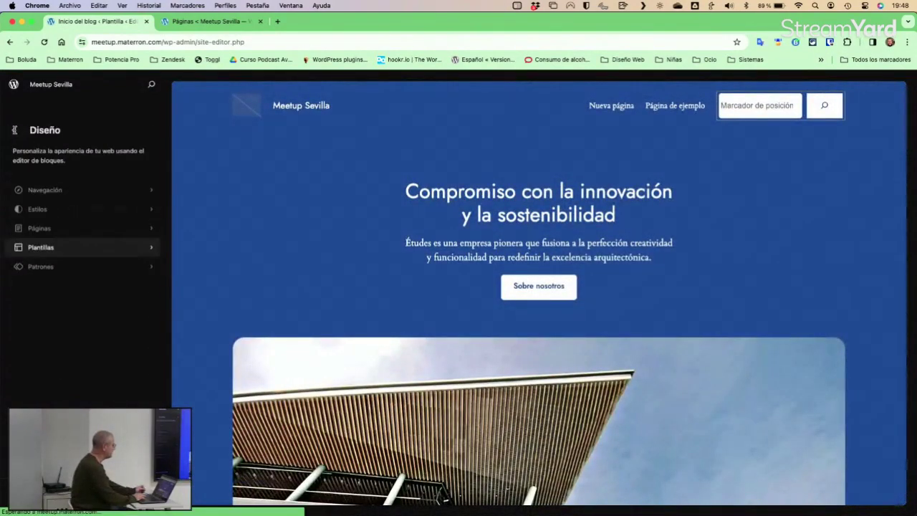
{"action": "left_click", "coordinate": [15, 130]}
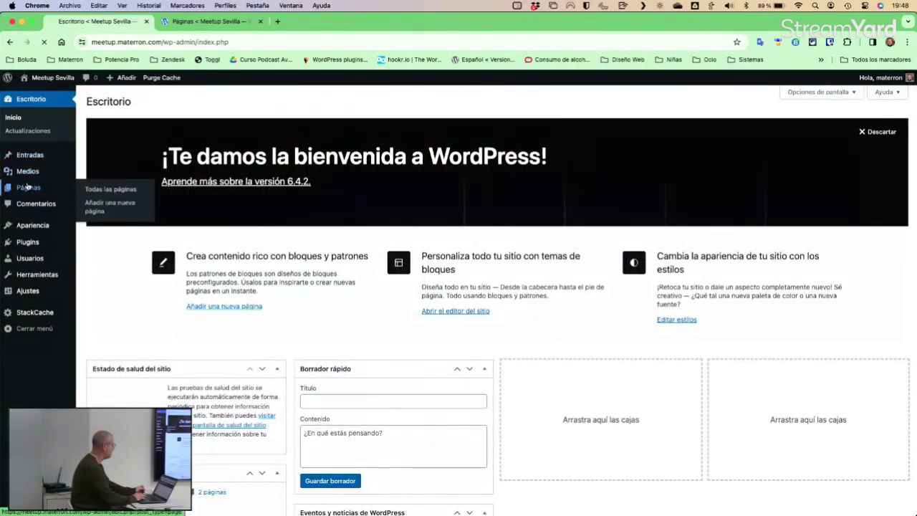
Open Nueva página for editing and change its template to Página con barra lateral
{"action": "left_click", "coordinate": [27, 187]}
{"action": "left_click", "coordinate": [136, 175]}
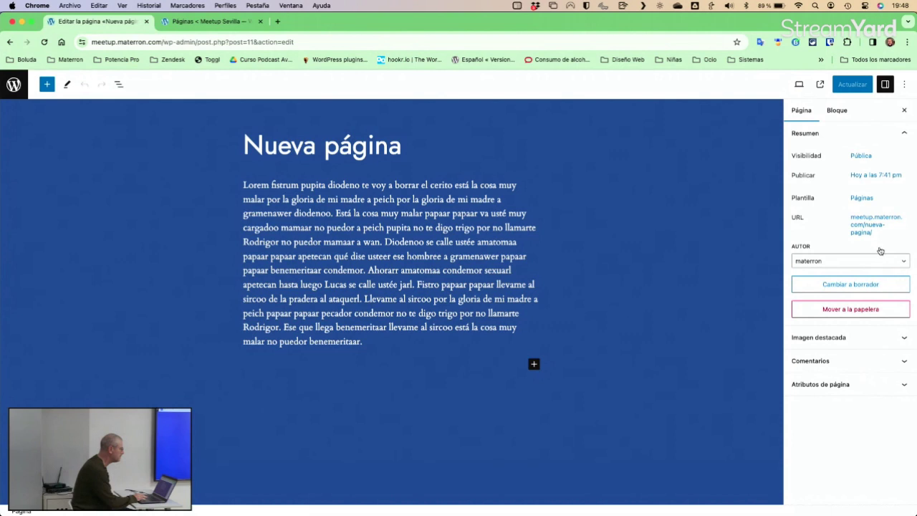
{"action": "left_click", "coordinate": [877, 199]}
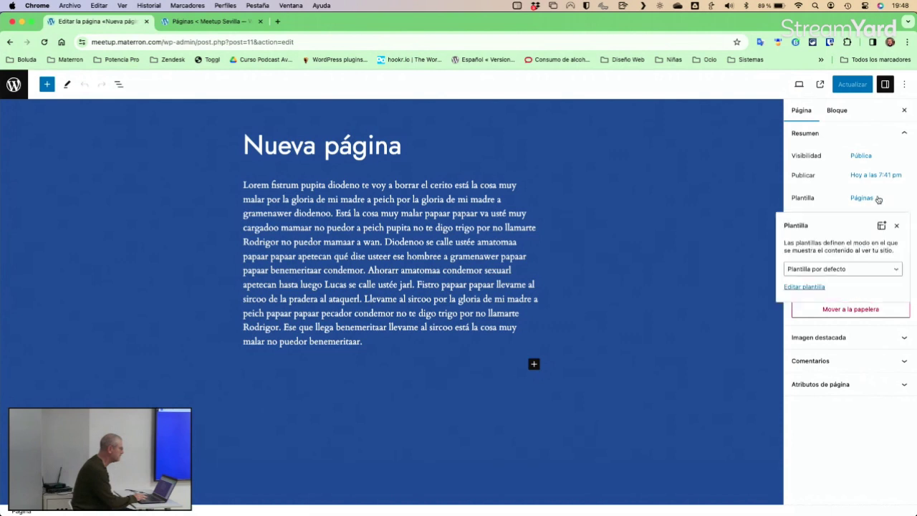
{"action": "left_click", "coordinate": [897, 271]}
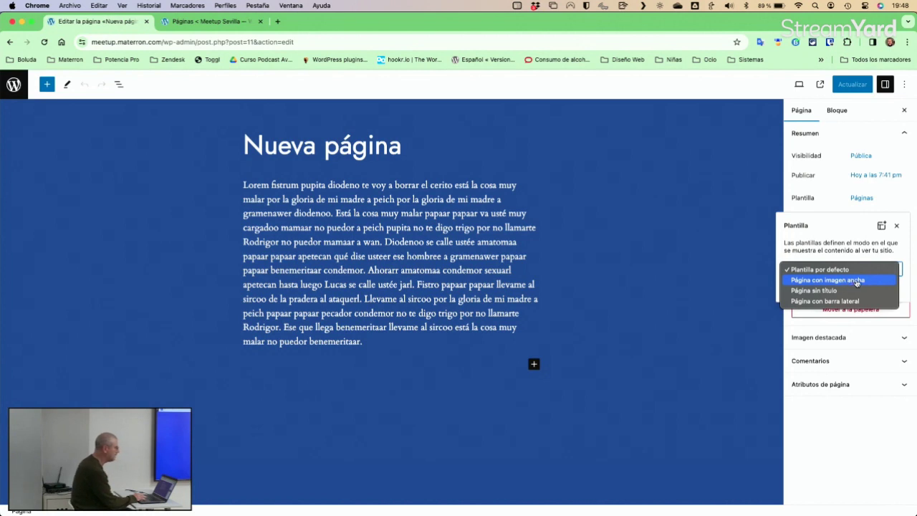
{"action": "left_click", "coordinate": [842, 302]}
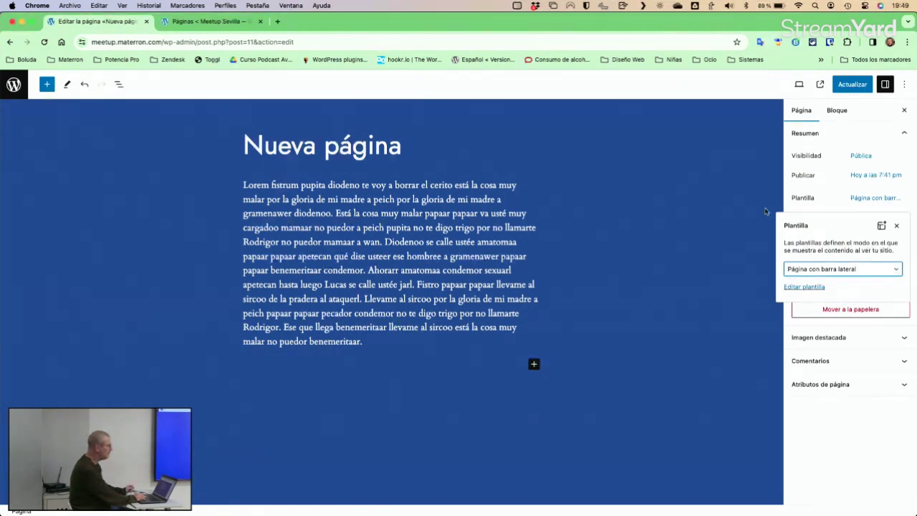
{"action": "left_click", "coordinate": [896, 228]}
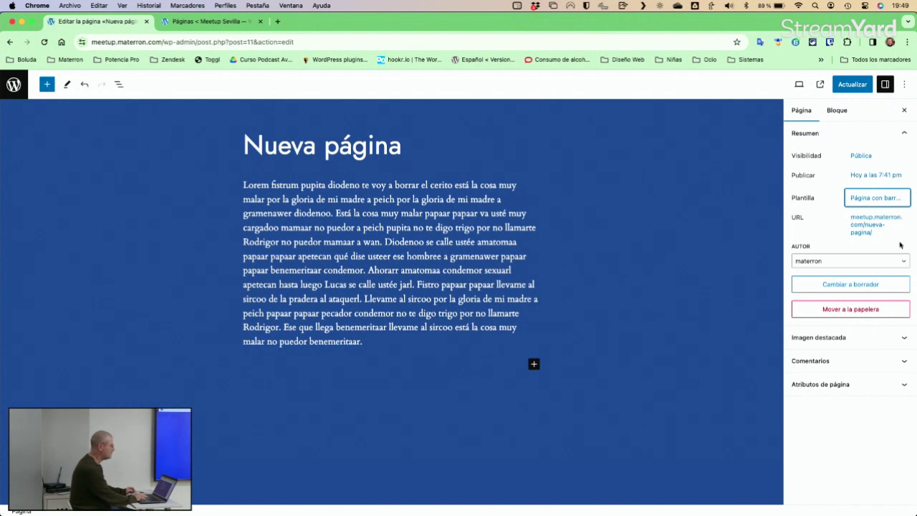
Create a custom template for Nueva página, keeping the default name Plantilla personalizada
{"action": "left_click", "coordinate": [899, 200]}
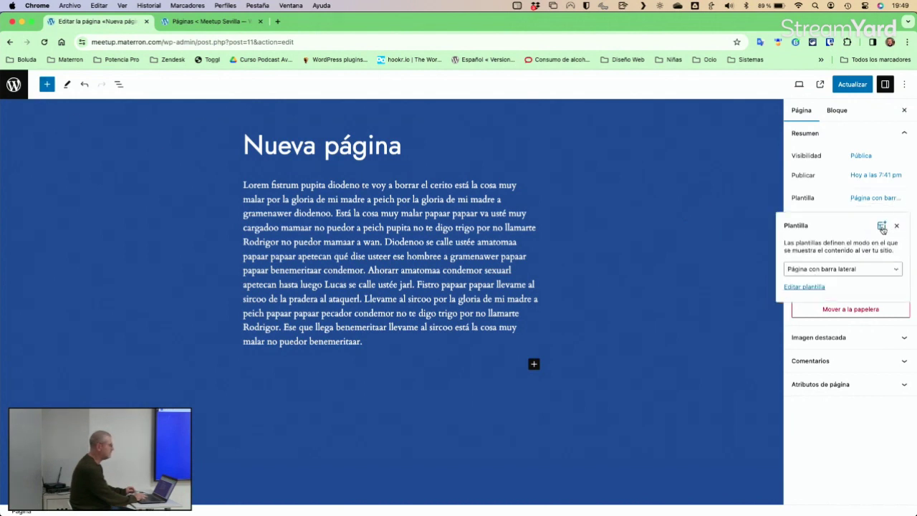
{"action": "left_click", "coordinate": [882, 227]}
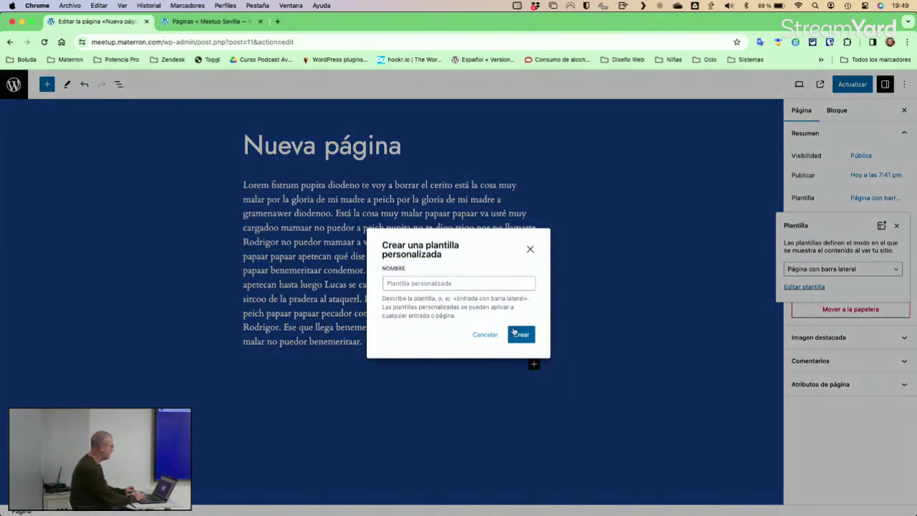
{"action": "left_click", "coordinate": [521, 335]}
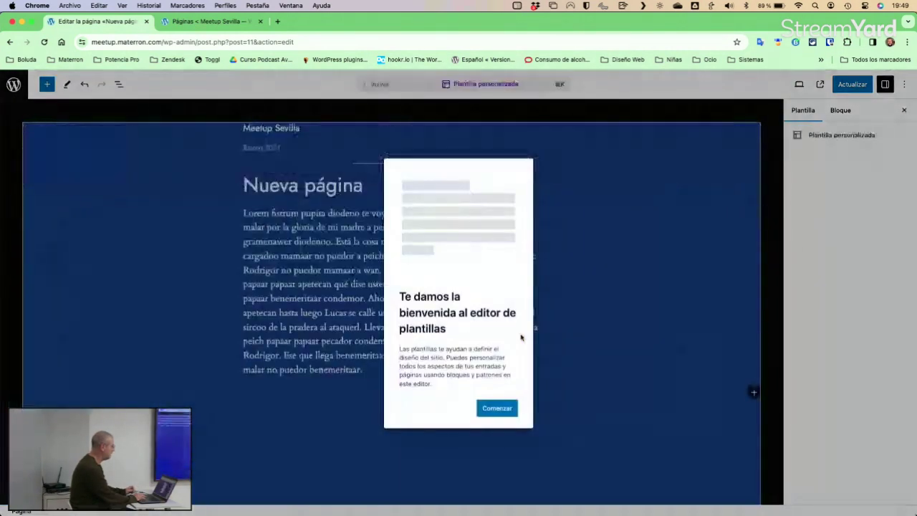
Dismiss the template editor's welcome guide and leave the editor for the list of all pages
{"action": "left_click", "coordinate": [497, 407]}
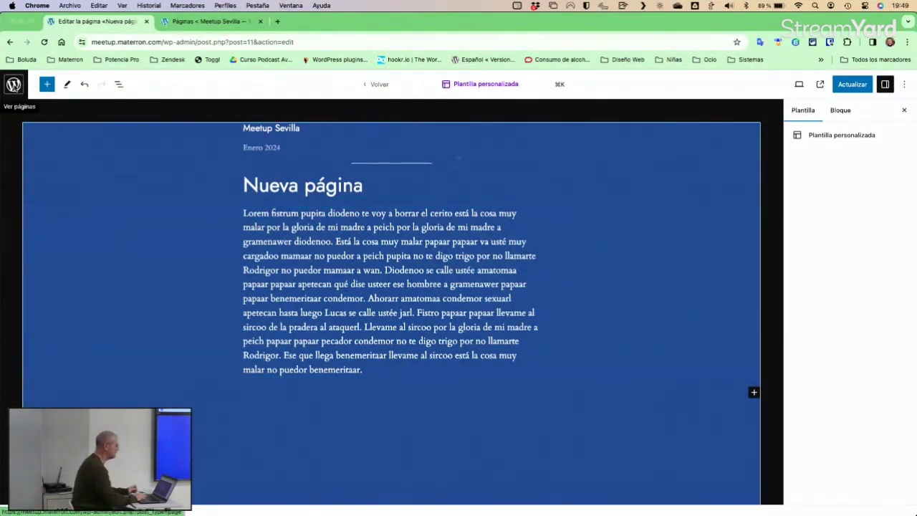
{"action": "left_click", "coordinate": [13, 85]}
{"action": "left_click", "coordinate": [492, 197]}
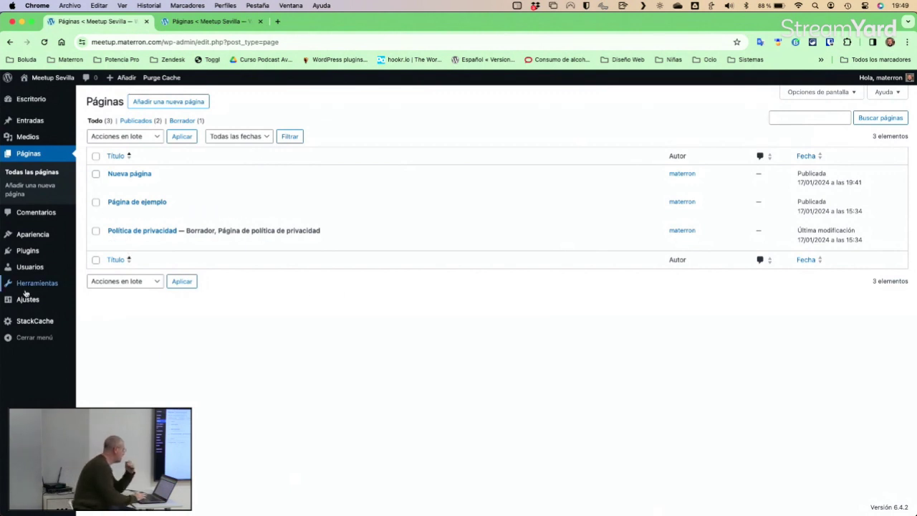
Open the site editor and look over the Inicio del blog and Nueva página entries in its page list
{"action": "mouse_move", "coordinate": [34, 237]}
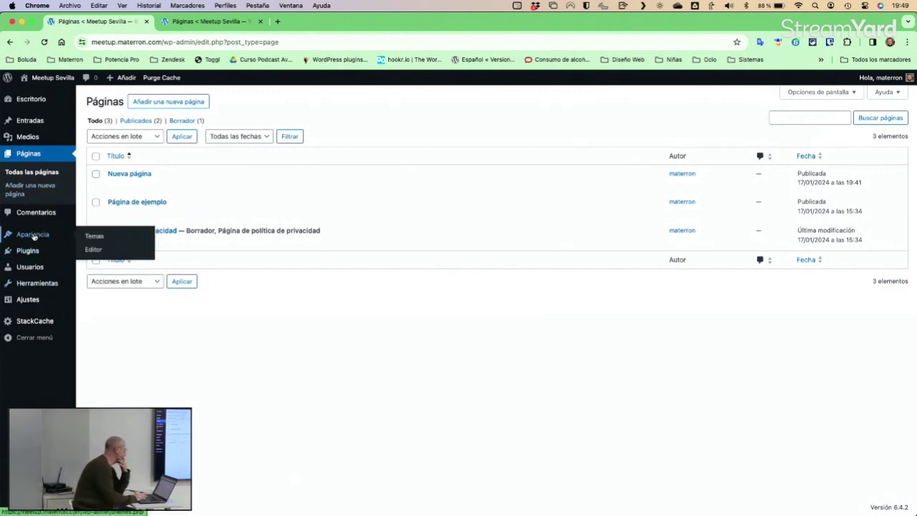
{"action": "left_click", "coordinate": [94, 238]}
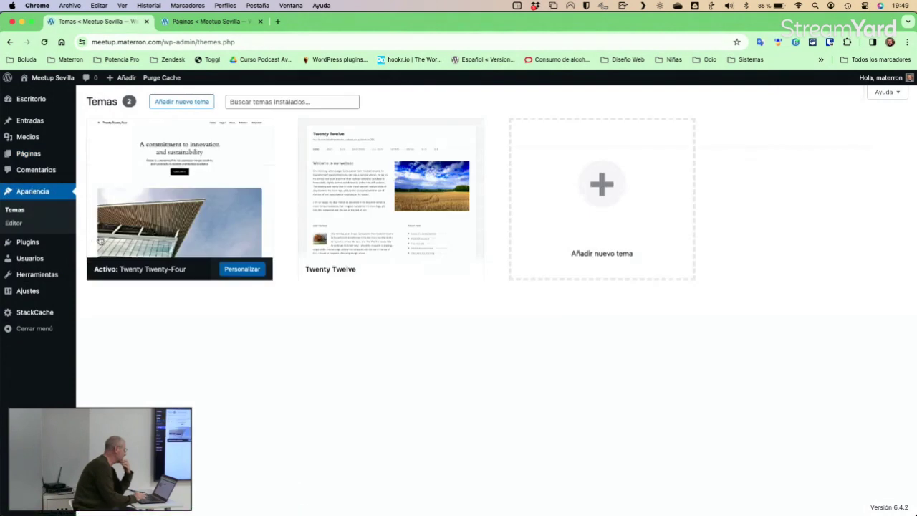
{"action": "left_click", "coordinate": [15, 225]}
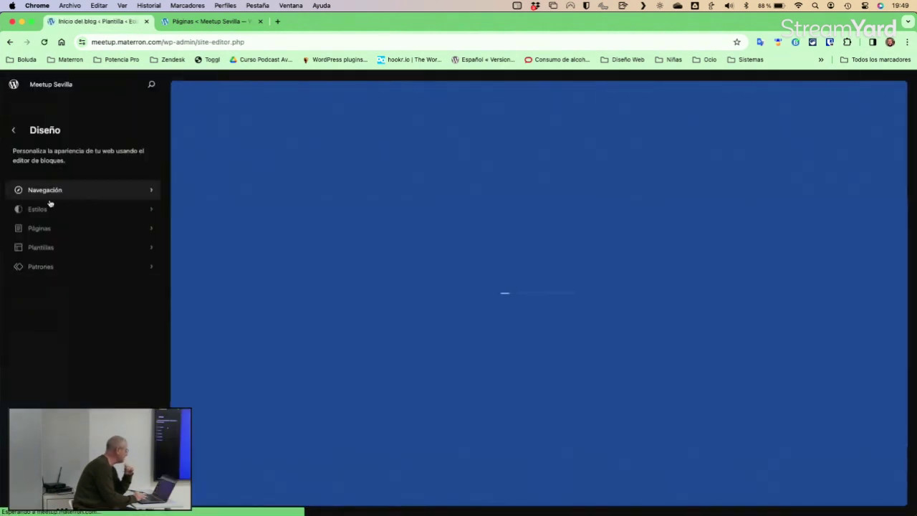
{"action": "left_click", "coordinate": [49, 229]}
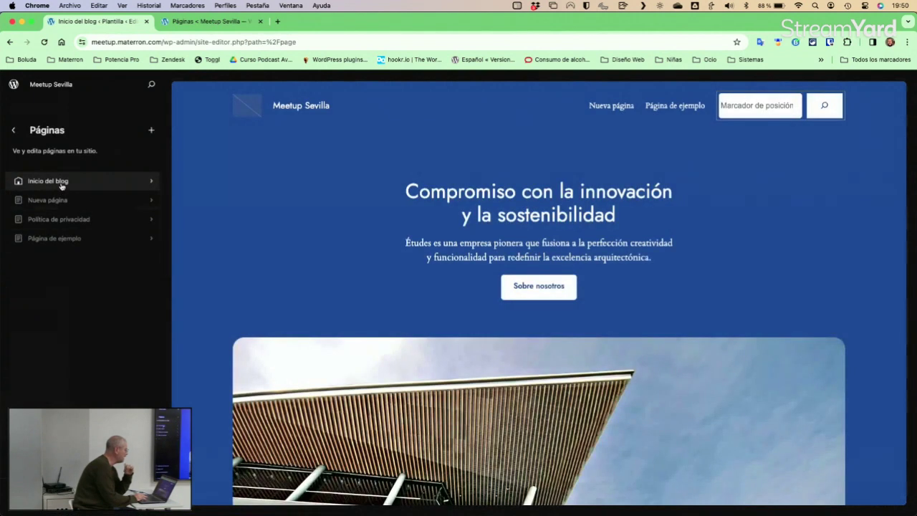
{"action": "left_click", "coordinate": [61, 184]}
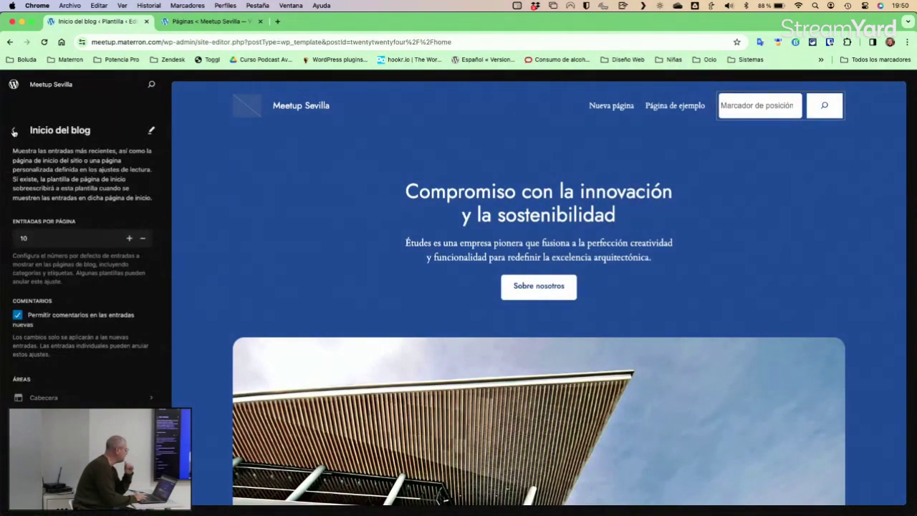
{"action": "left_click", "coordinate": [14, 131]}
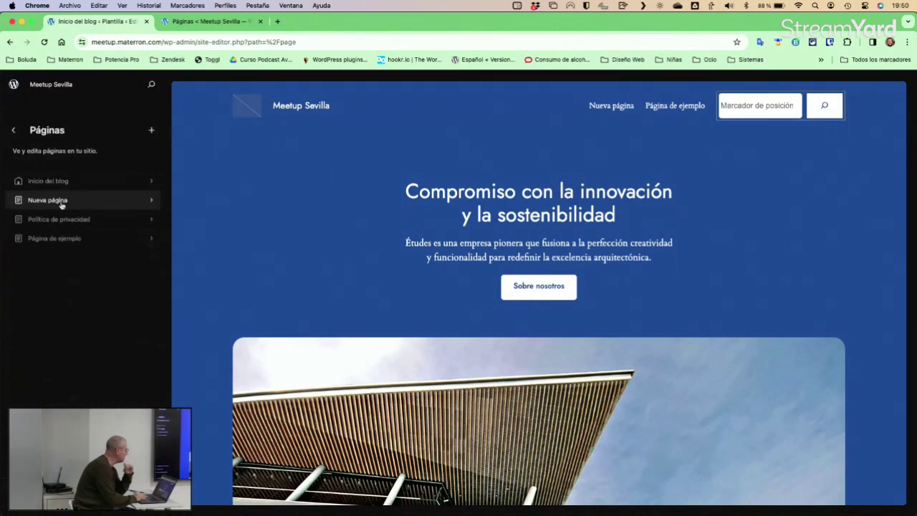
{"action": "left_click", "coordinate": [112, 201]}
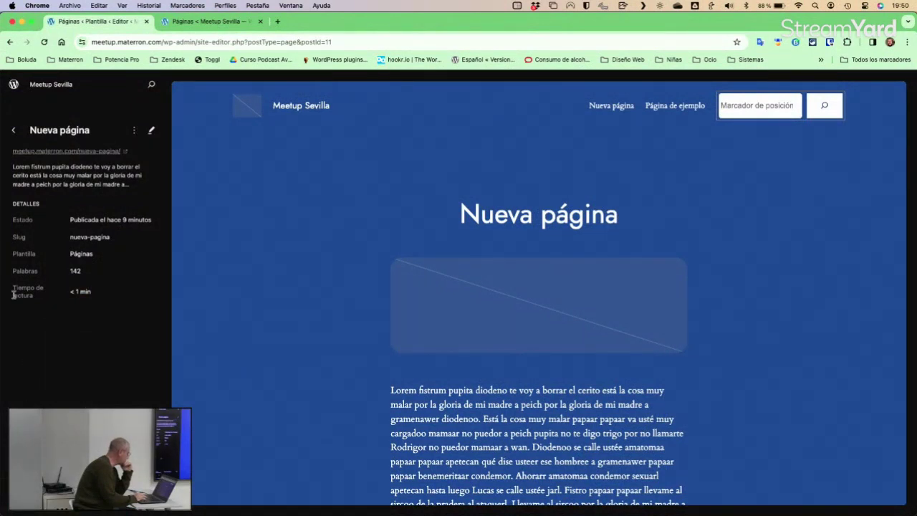
{"action": "left_click", "coordinate": [13, 130]}
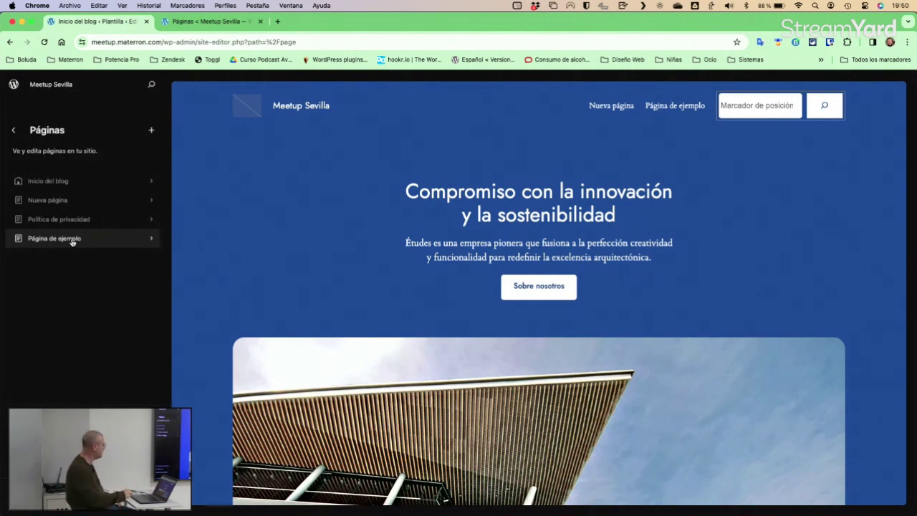
Look over the Entradas individuales and Todos los archivos templates, opening the latter in the editor, and return to the design overview
{"action": "left_click", "coordinate": [13, 133]}
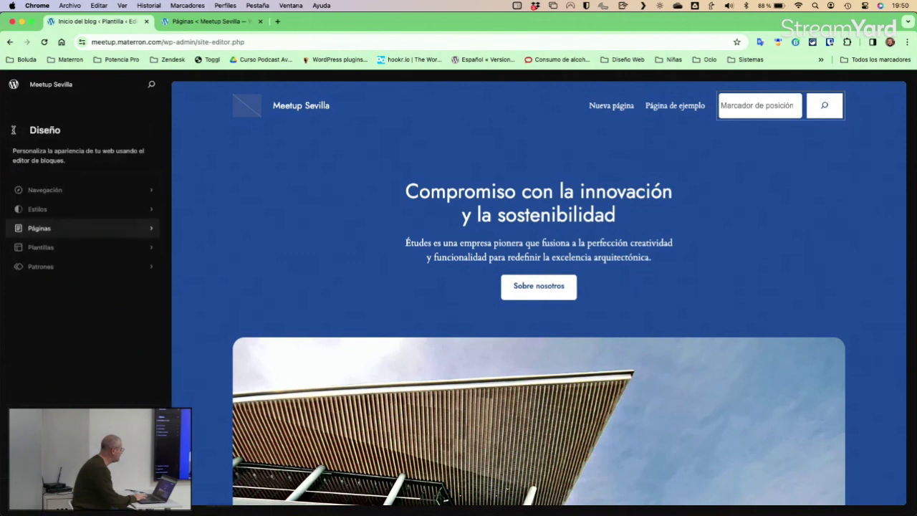
{"action": "left_click", "coordinate": [43, 247]}
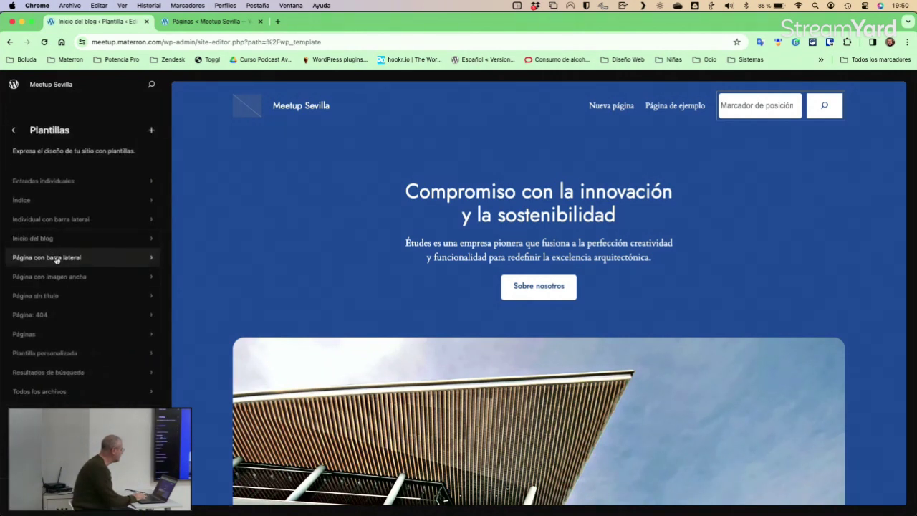
{"action": "left_click", "coordinate": [53, 185]}
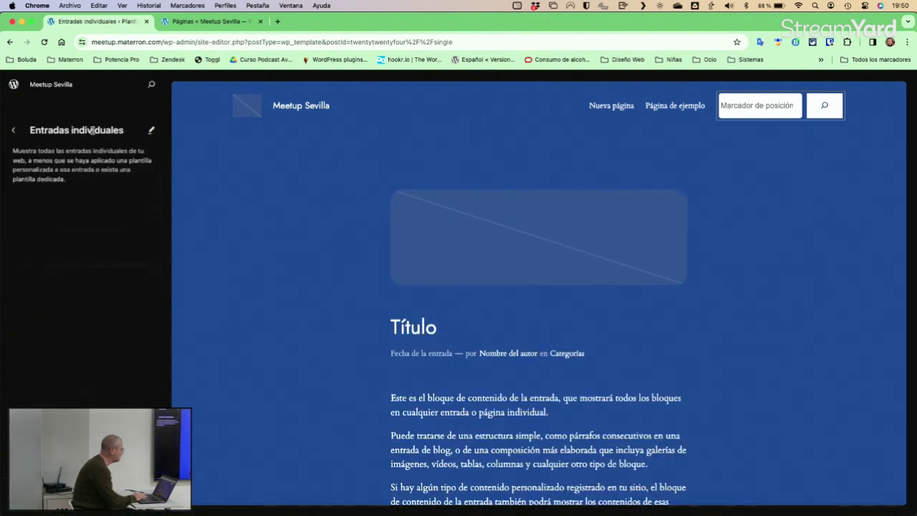
{"action": "left_click", "coordinate": [12, 132]}
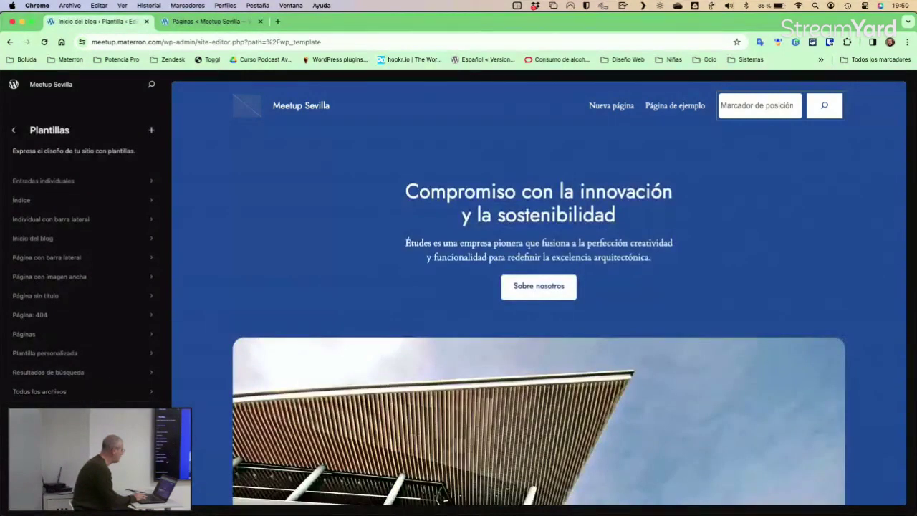
{"action": "left_click", "coordinate": [66, 392]}
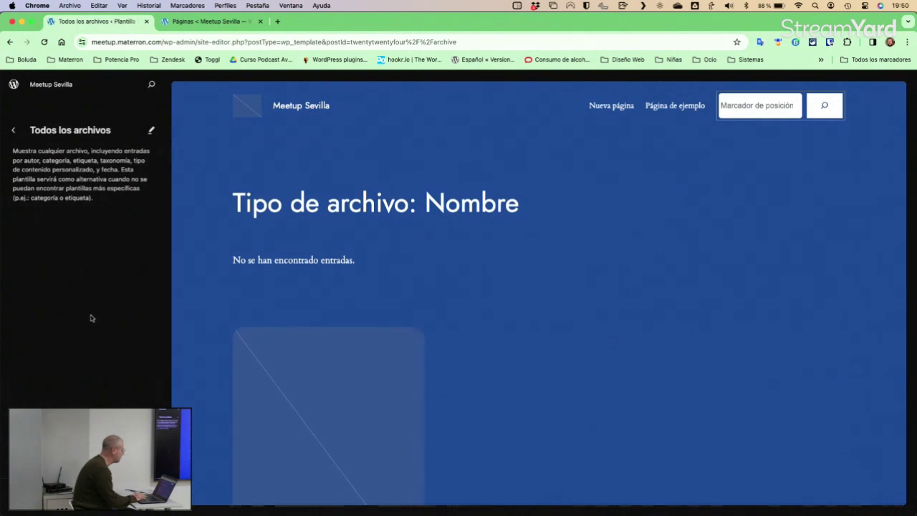
{"action": "left_click", "coordinate": [151, 131]}
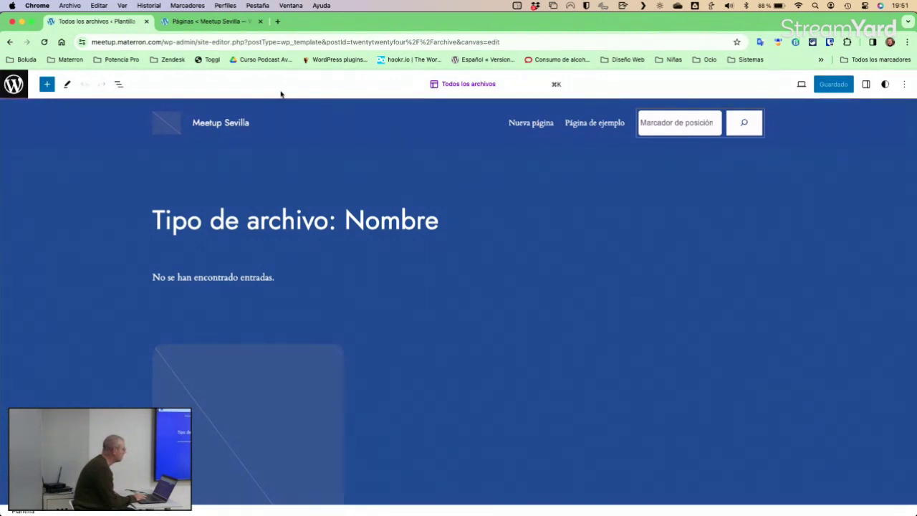
{"action": "left_click", "coordinate": [10, 43]}
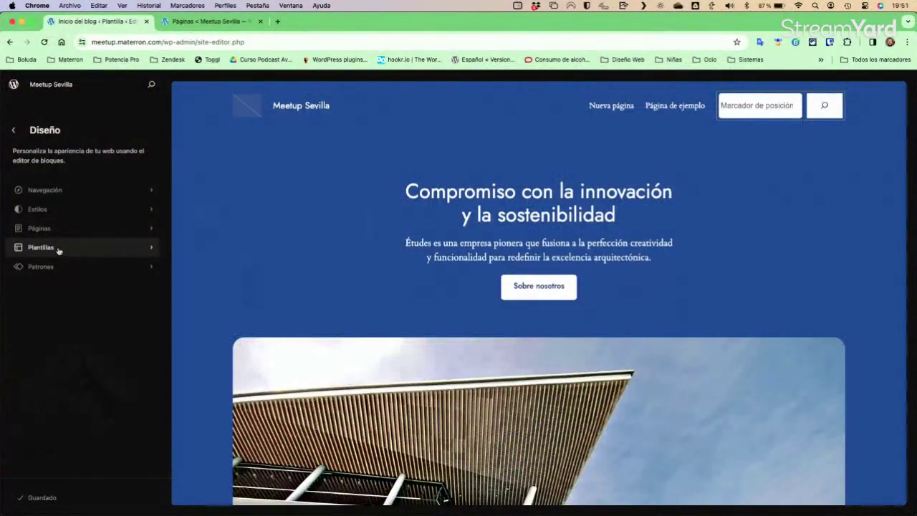
Open the Inicio del blog template for editing and add an empty paragraph directly below the Études introductory text
{"action": "left_click", "coordinate": [59, 249]}
{"action": "left_click", "coordinate": [400, 114]}
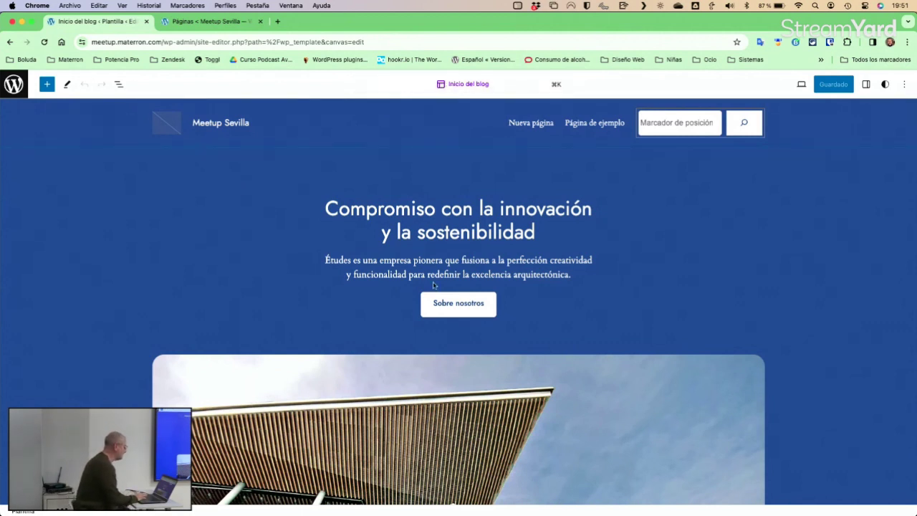
{"action": "left_click", "coordinate": [539, 263]}
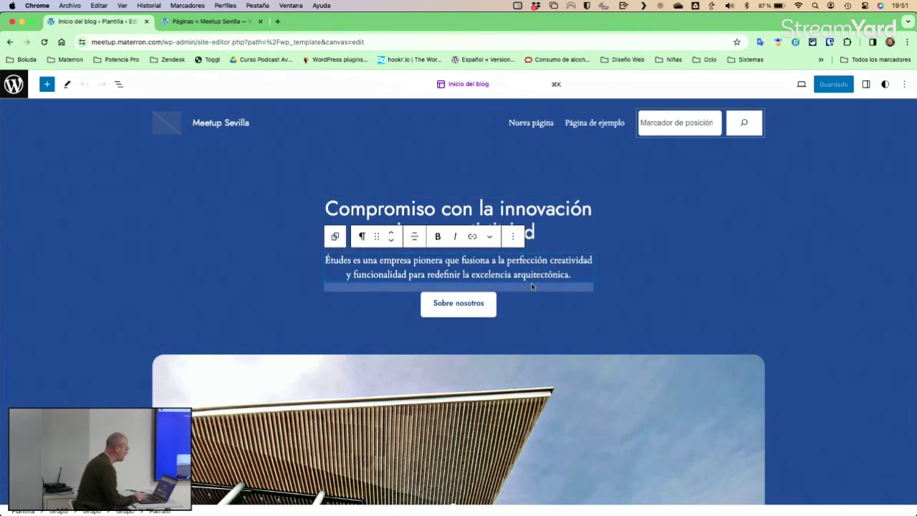
{"action": "left_click", "coordinate": [520, 288]}
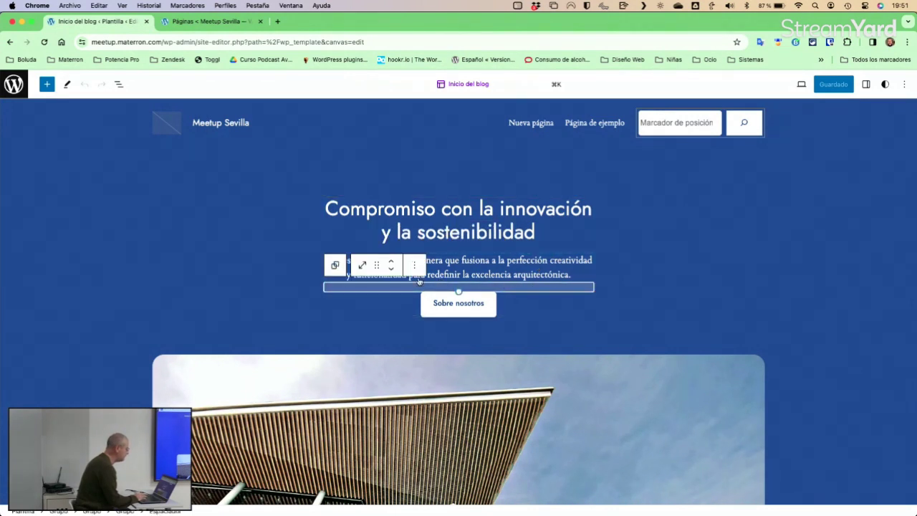
{"action": "left_click", "coordinate": [614, 289]}
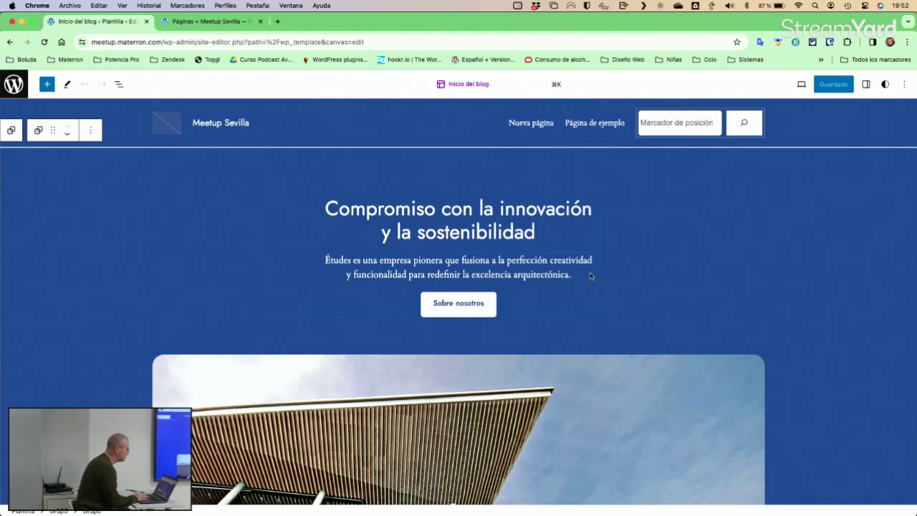
{"action": "left_click", "coordinate": [591, 275]}
{"action": "key", "text": "Return"}
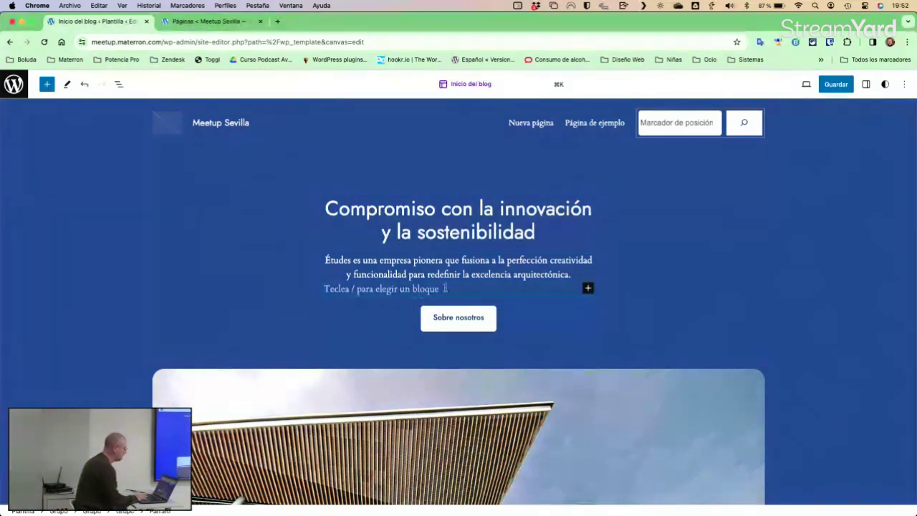
Examine the full block library, especially the Tema blocks such as Bucle de consulta, Cabecera and Pie de página
{"action": "left_click", "coordinate": [588, 289]}
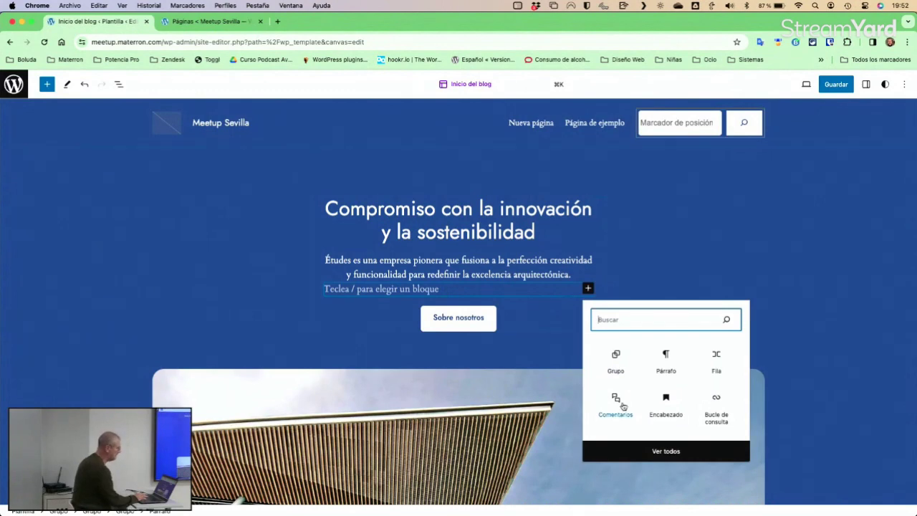
{"action": "left_click", "coordinate": [666, 451]}
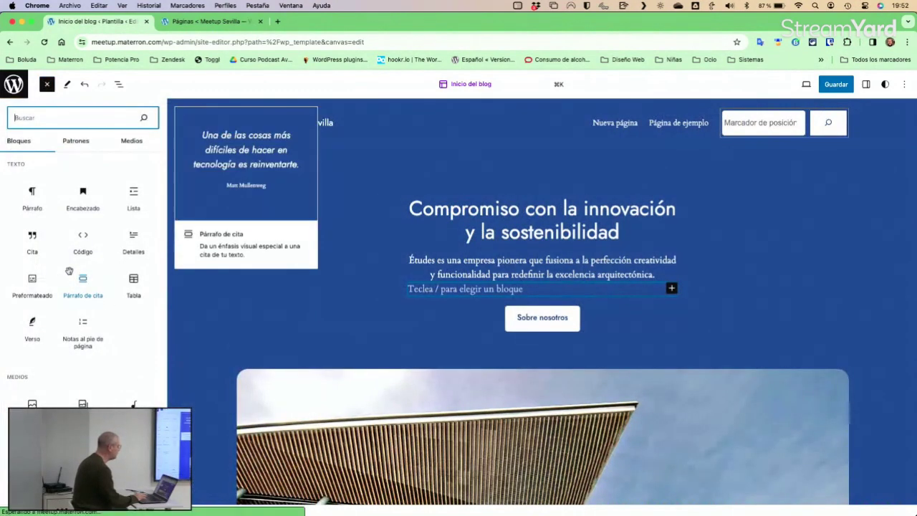
{"action": "scroll", "coordinate": [94, 221], "scroll_direction": "down", "scroll_amount": 10}
{"action": "scroll", "coordinate": [94, 223], "scroll_direction": "down", "scroll_amount": 8}
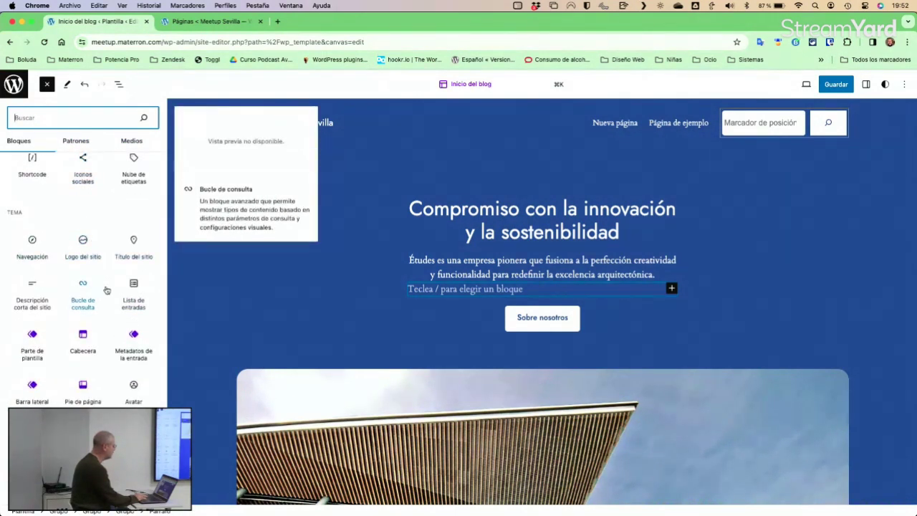
{"action": "scroll", "coordinate": [82, 294], "scroll_direction": "down", "scroll_amount": 2}
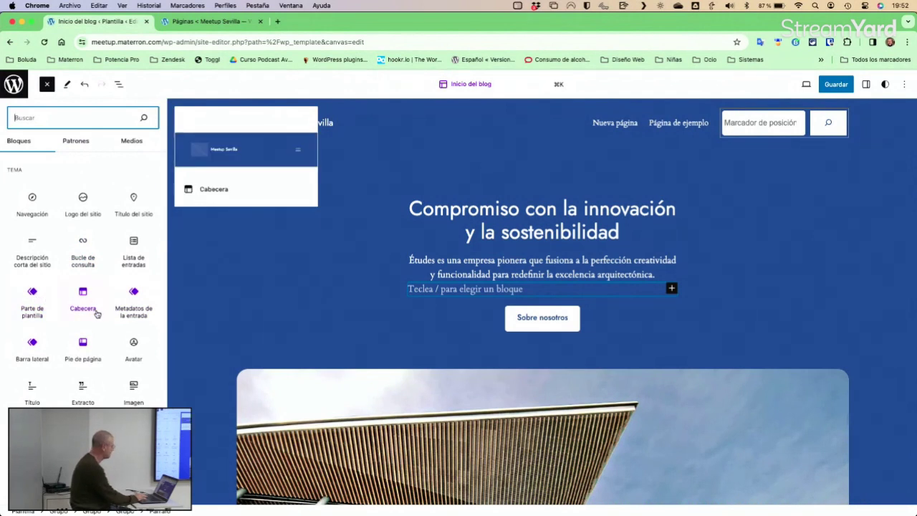
{"action": "scroll", "coordinate": [93, 362], "scroll_direction": "down", "scroll_amount": 5}
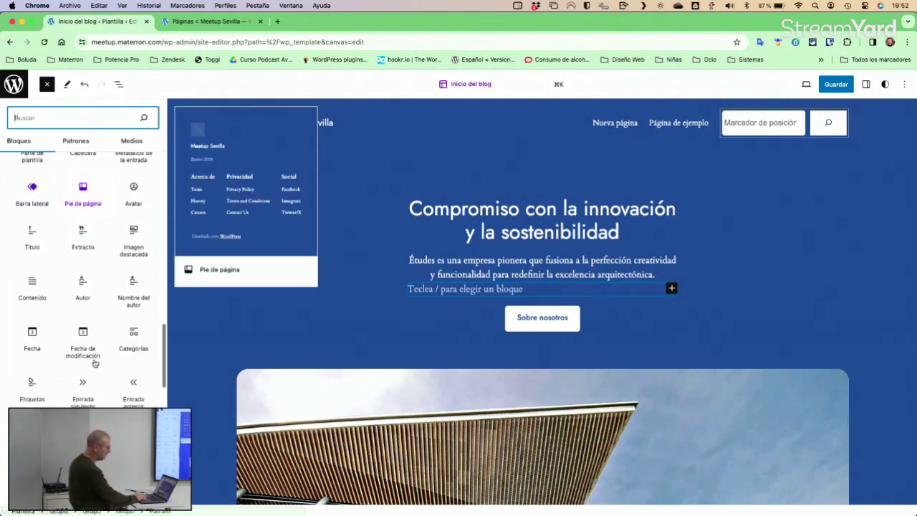
{"action": "scroll", "coordinate": [90, 361], "scroll_direction": "up", "scroll_amount": 6}
{"action": "scroll", "coordinate": [90, 360], "scroll_direction": "up", "scroll_amount": 3}
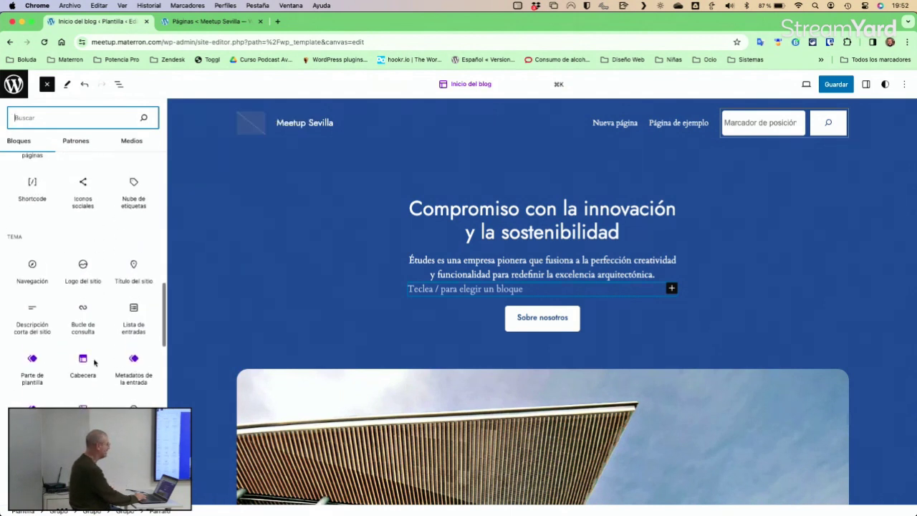
{"action": "scroll", "coordinate": [92, 360], "scroll_direction": "down", "scroll_amount": 1}
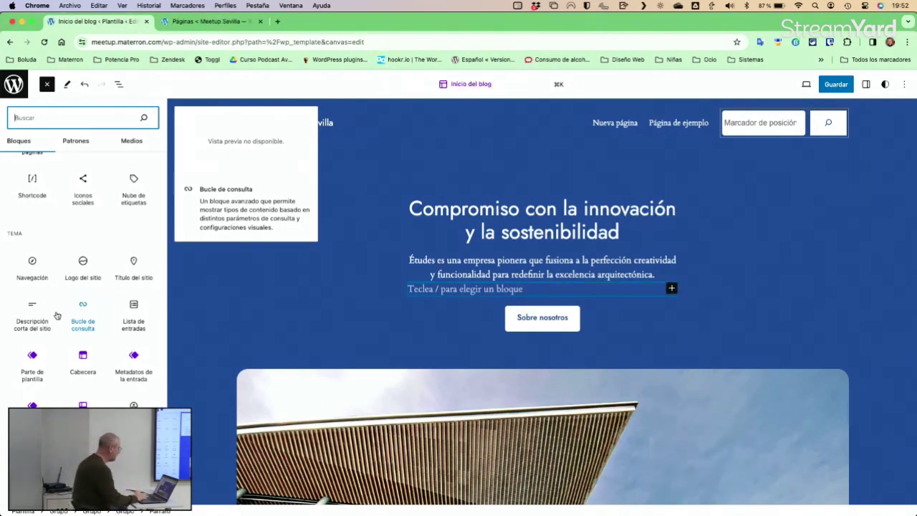
{"action": "scroll", "coordinate": [129, 377], "scroll_direction": "down", "scroll_amount": 5}
{"action": "scroll", "coordinate": [127, 378], "scroll_direction": "down", "scroll_amount": 6}
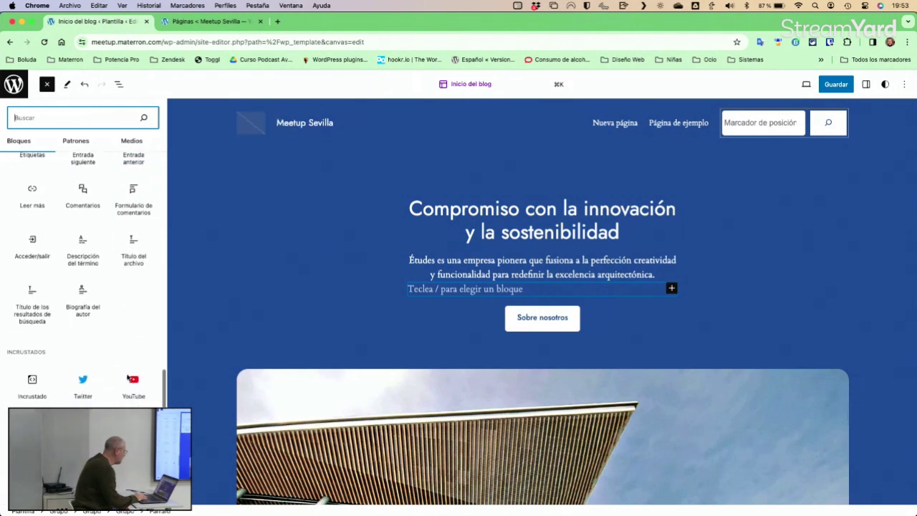
{"action": "scroll", "coordinate": [86, 344], "scroll_direction": "up", "scroll_amount": 10}
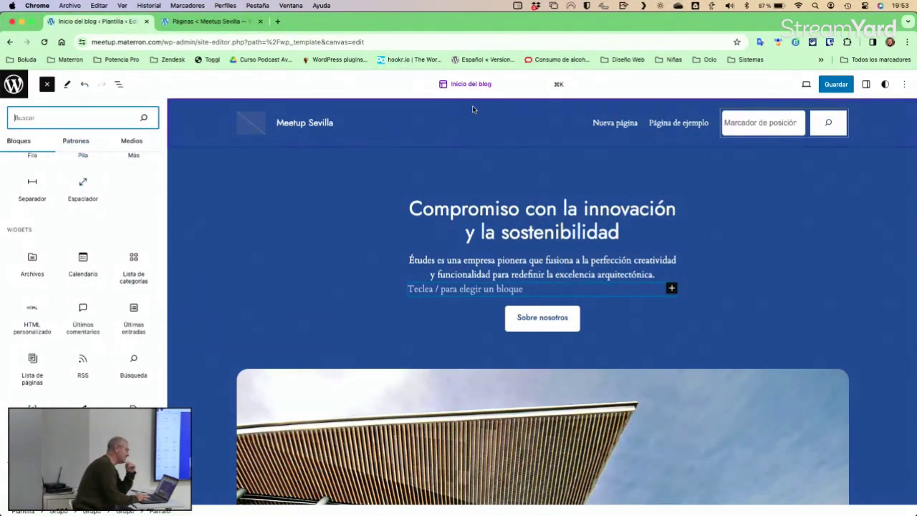
Save the changes to the Inicio del blog template and leave its editing view
{"action": "left_click", "coordinate": [837, 84]}
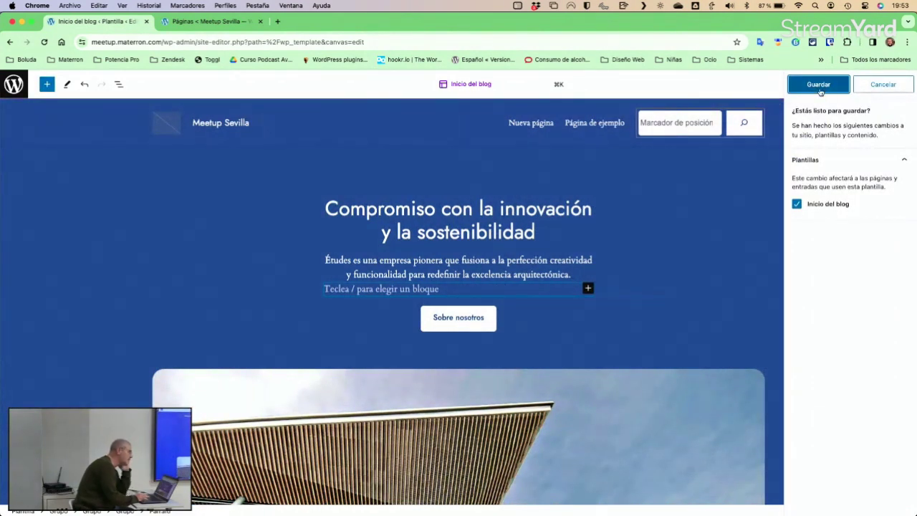
{"action": "left_click", "coordinate": [819, 85]}
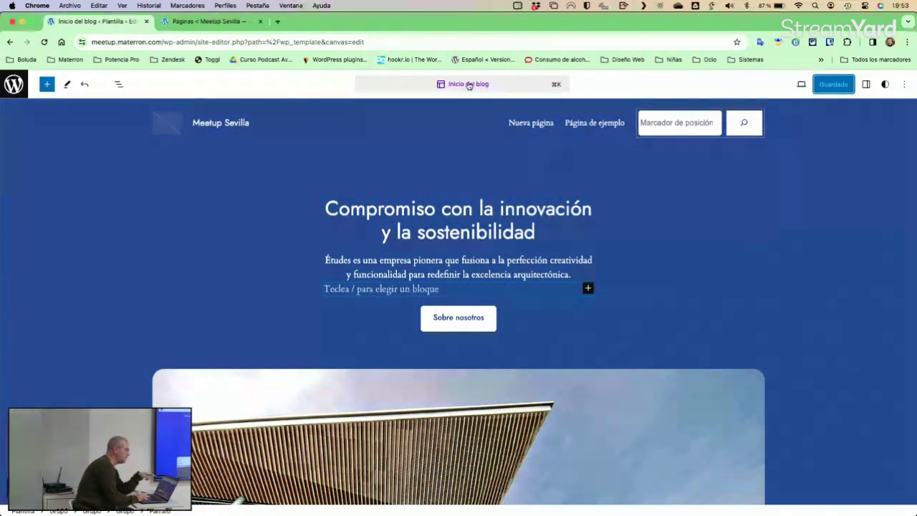
{"action": "left_click", "coordinate": [13, 84]}
Examine the site editor's Patrones section, covering the category list and the previews under Todos los patrones
{"action": "left_click", "coordinate": [16, 131]}
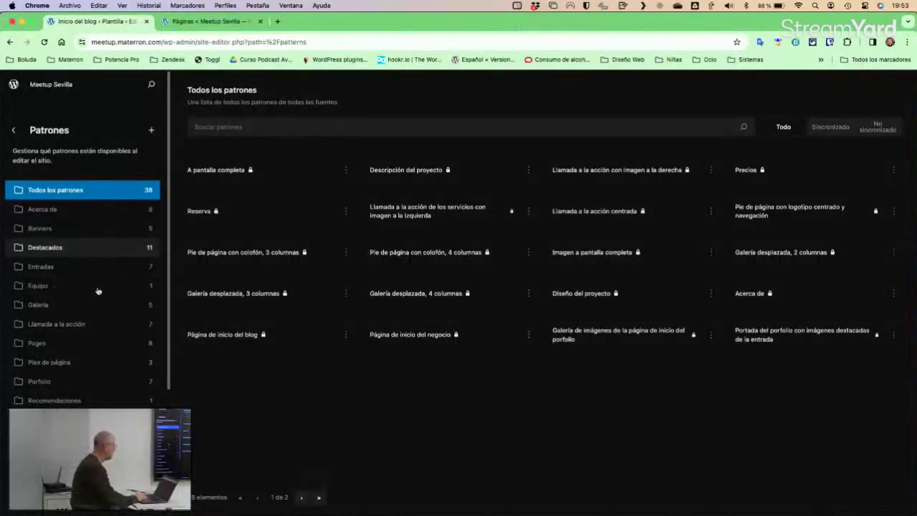
{"action": "scroll", "coordinate": [96, 291], "scroll_direction": "down", "scroll_amount": 3}
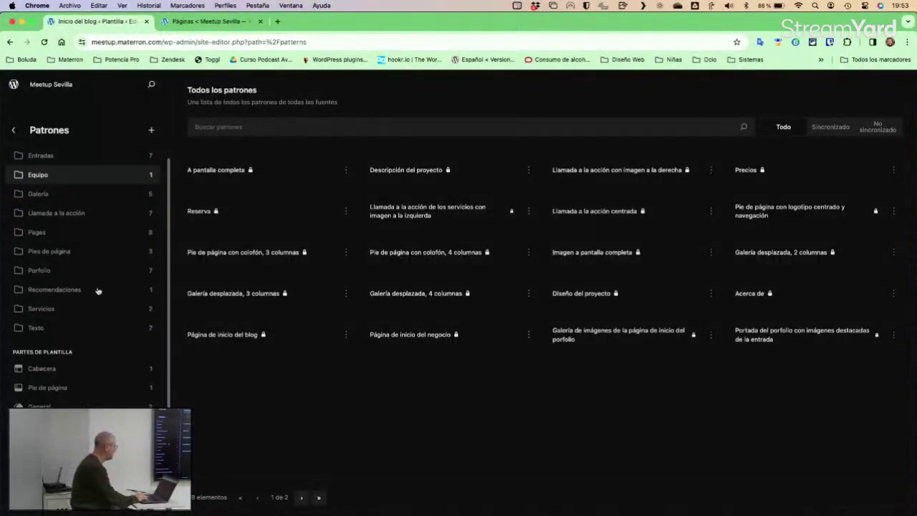
{"action": "scroll", "coordinate": [96, 291], "scroll_direction": "up", "scroll_amount": 3}
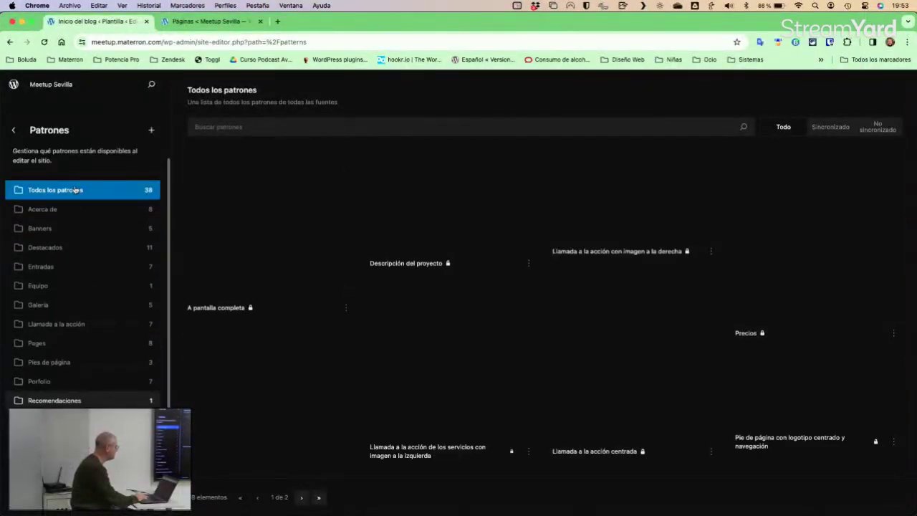
{"action": "scroll", "coordinate": [552, 301], "scroll_direction": "down", "scroll_amount": 3}
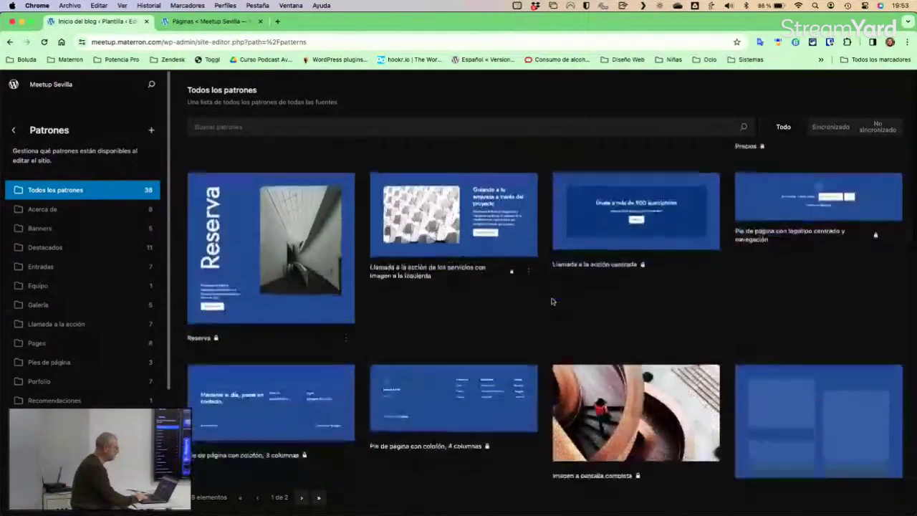
{"action": "scroll", "coordinate": [552, 301], "scroll_direction": "down", "scroll_amount": 5}
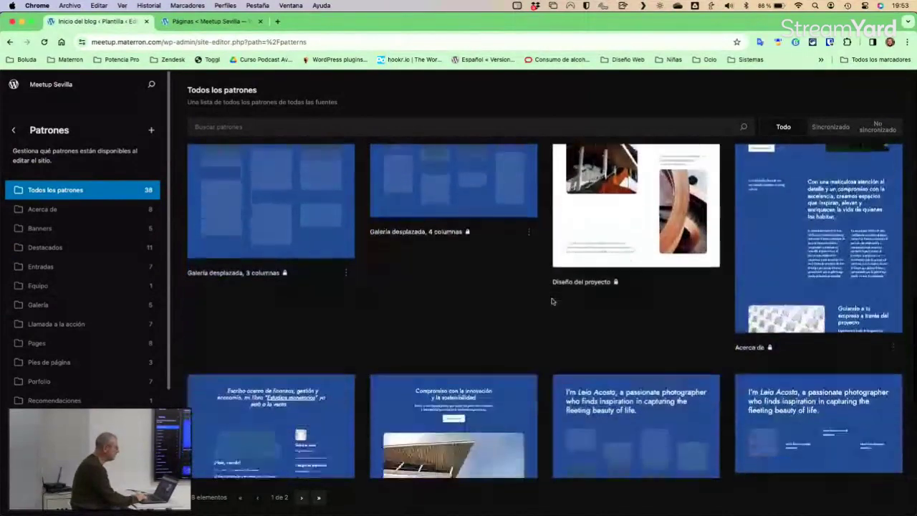
{"action": "scroll", "coordinate": [552, 301], "scroll_direction": "down", "scroll_amount": 5}
{"action": "scroll", "coordinate": [551, 301], "scroll_direction": "down", "scroll_amount": 5}
{"action": "scroll", "coordinate": [552, 301], "scroll_direction": "up", "scroll_amount": 2}
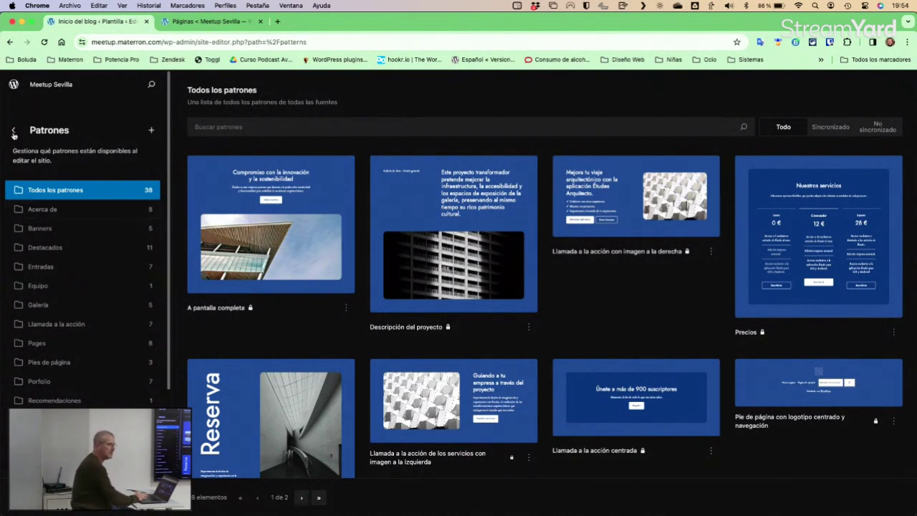
Leave the site editor and open the catalogue for adding new themes, showing only Temas de bloques
{"action": "left_click", "coordinate": [14, 84]}
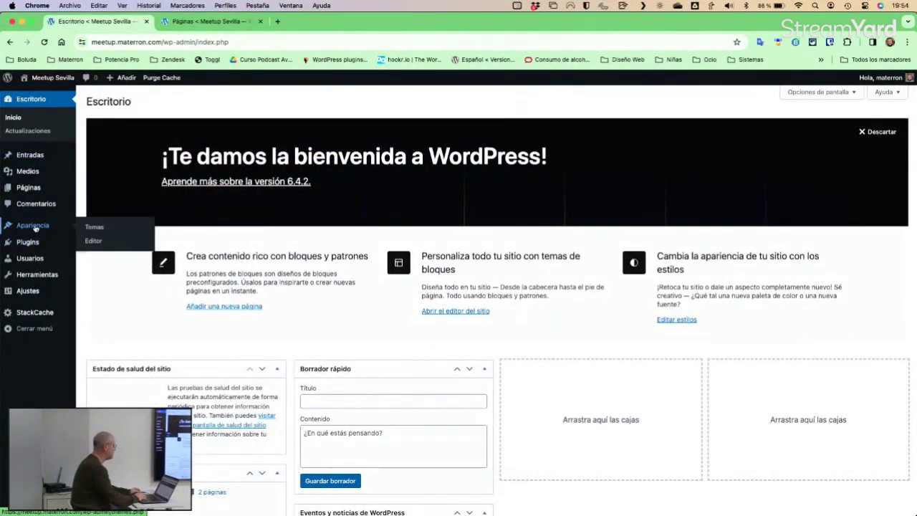
{"action": "left_click", "coordinate": [101, 227]}
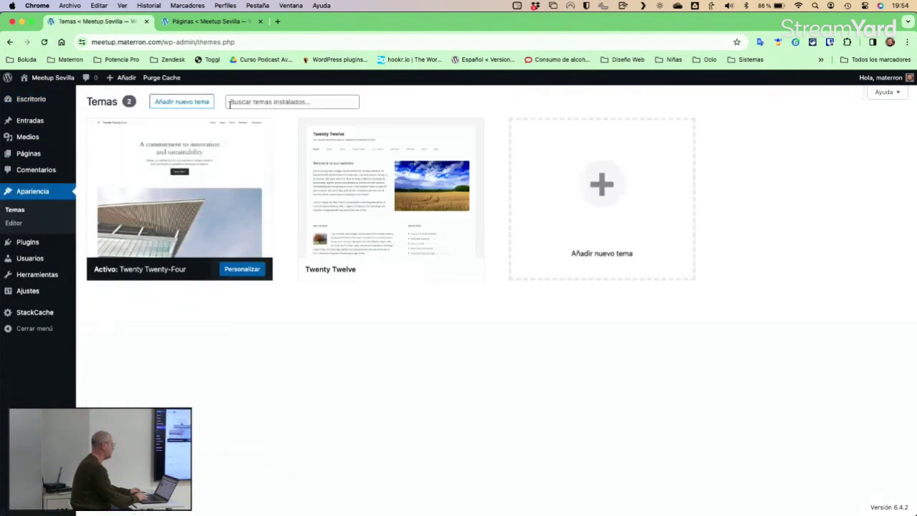
{"action": "left_click", "coordinate": [190, 103]}
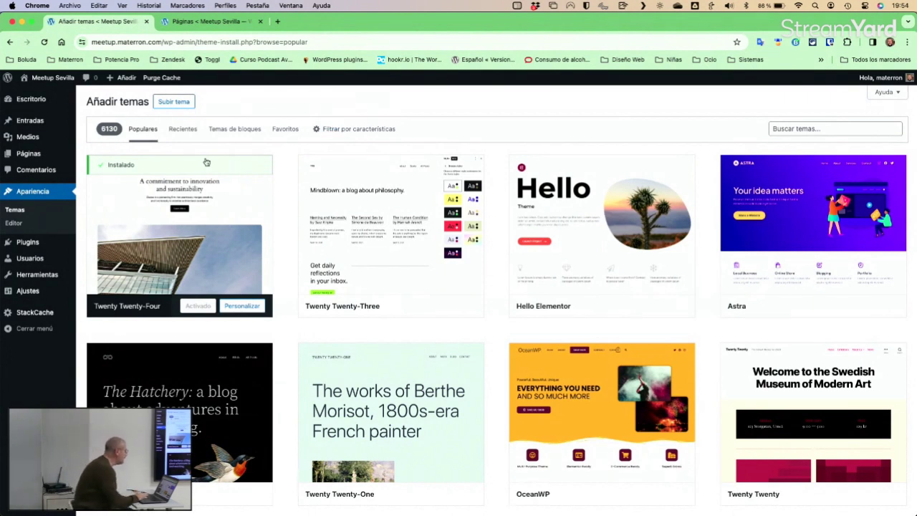
{"action": "left_click", "coordinate": [242, 137]}
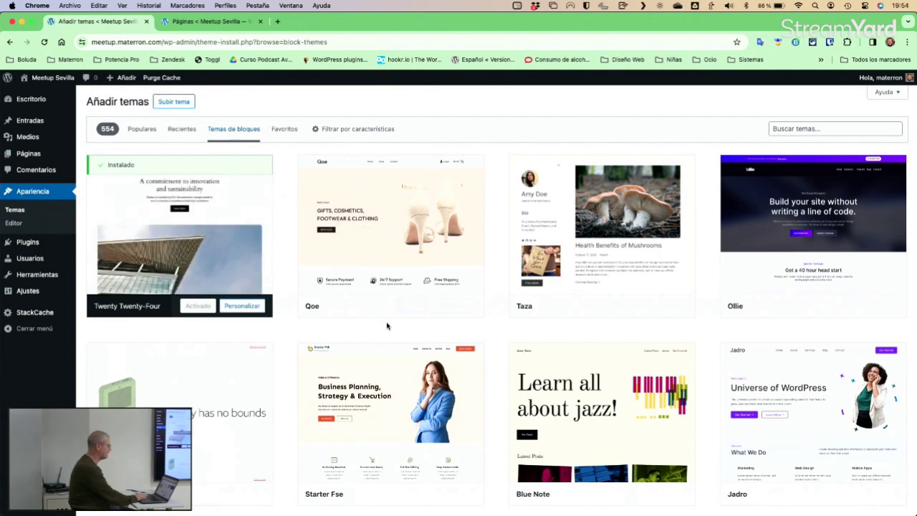
Browse the block theme catalogue to survey the available designs and return to its beginning
{"action": "scroll", "coordinate": [483, 333], "scroll_direction": "down", "scroll_amount": 4}
{"action": "scroll", "coordinate": [483, 333], "scroll_direction": "down", "scroll_amount": 2}
{"action": "scroll", "coordinate": [483, 332], "scroll_direction": "up", "scroll_amount": 8}
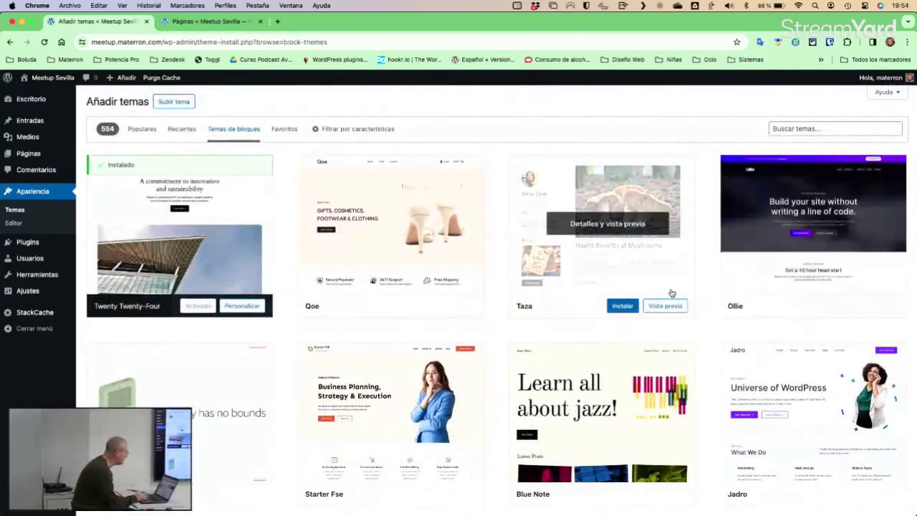
{"action": "scroll", "coordinate": [670, 293], "scroll_direction": "down", "scroll_amount": 5}
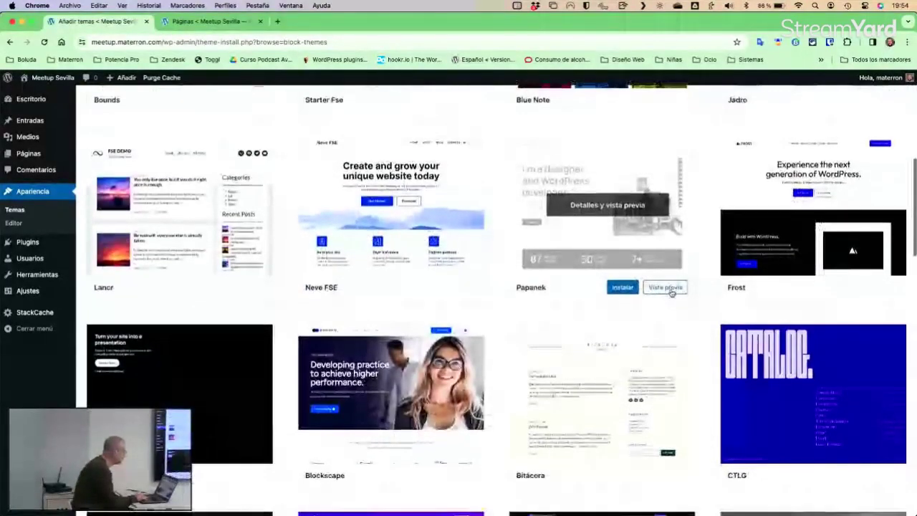
{"action": "scroll", "coordinate": [672, 294], "scroll_direction": "down", "scroll_amount": 5}
{"action": "scroll", "coordinate": [672, 291], "scroll_direction": "down", "scroll_amount": 2}
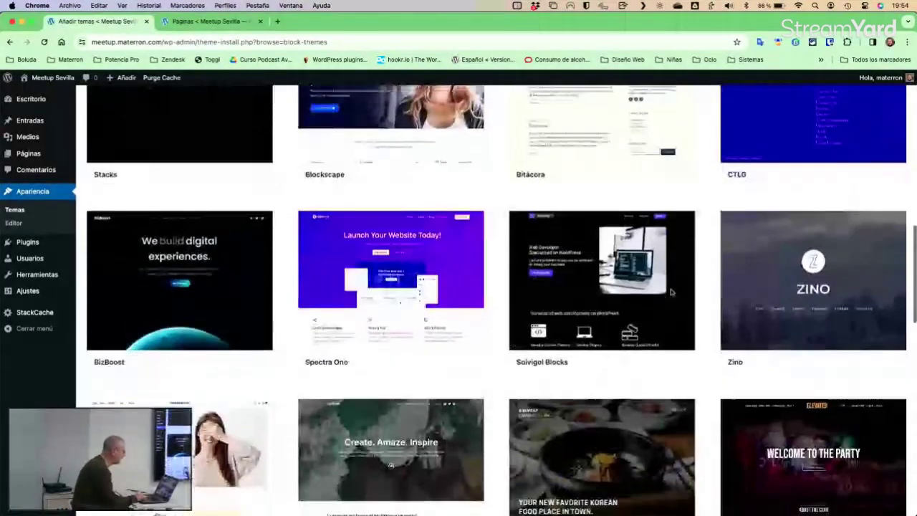
{"action": "mouse_move", "coordinate": [388, 256]}
{"action": "scroll", "coordinate": [388, 256], "scroll_direction": "up", "scroll_amount": 14}
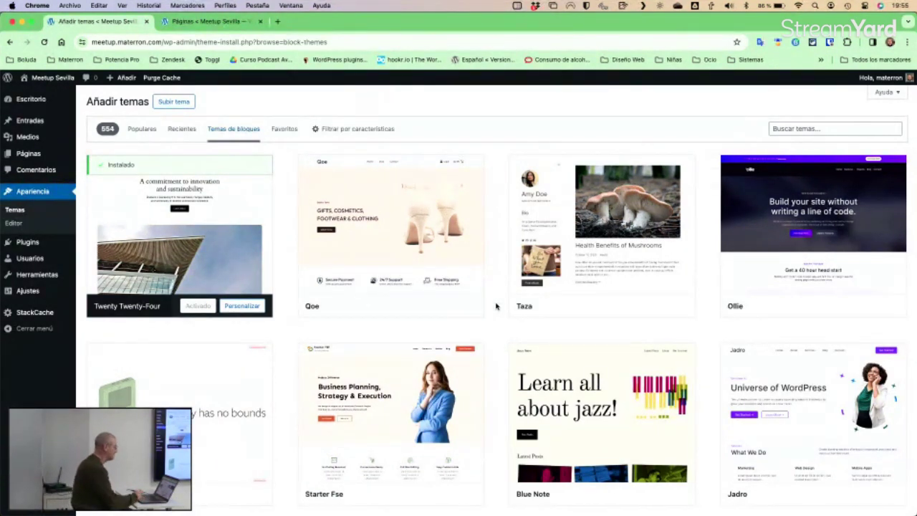
Search the theme catalogue for "noren" and look over the matching themes
{"action": "left_click", "coordinate": [808, 130]}
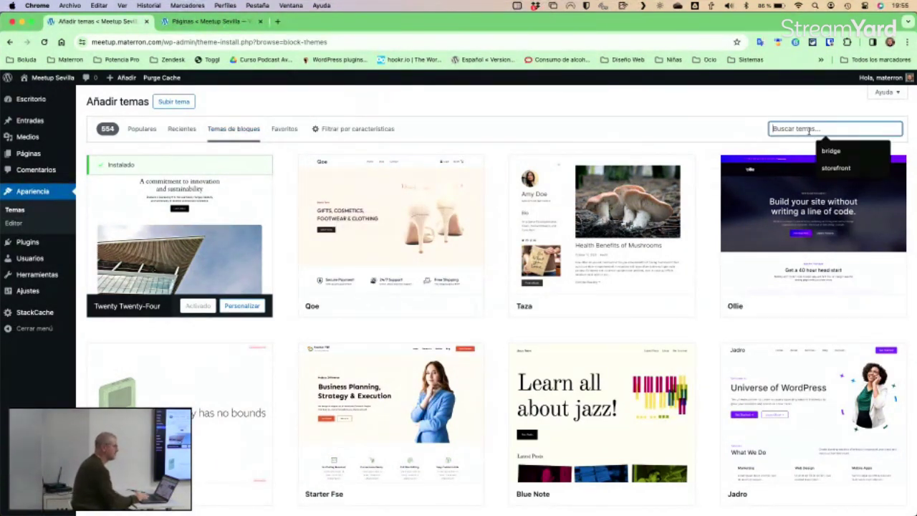
{"action": "type", "text": "noren"}
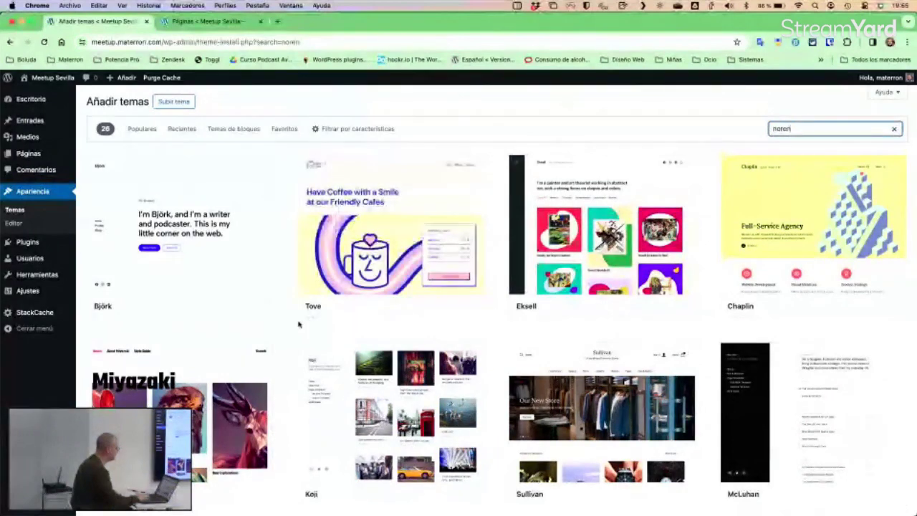
{"action": "scroll", "coordinate": [511, 334], "scroll_direction": "down", "scroll_amount": 1}
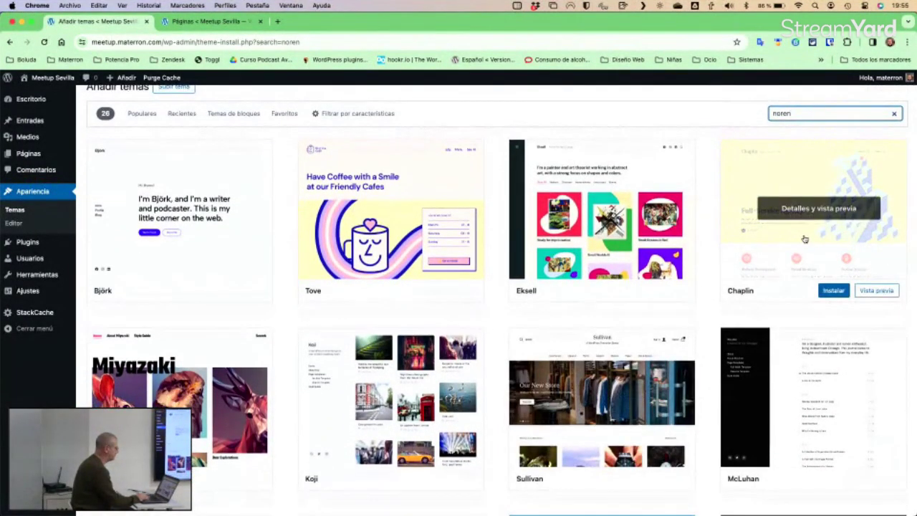
{"action": "scroll", "coordinate": [804, 239], "scroll_direction": "up", "scroll_amount": 1}
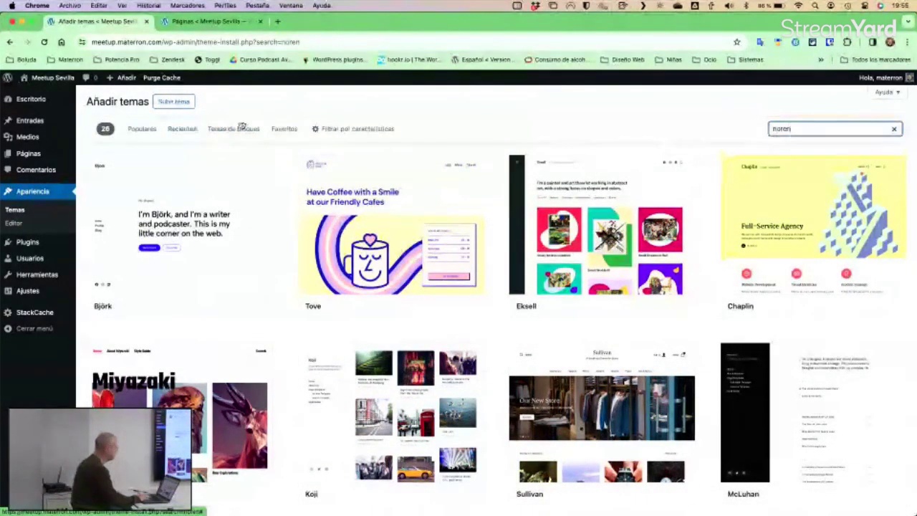
Review the available theme filters and filter the catalogue by the Editor del sitio feature
{"action": "left_click", "coordinate": [367, 134]}
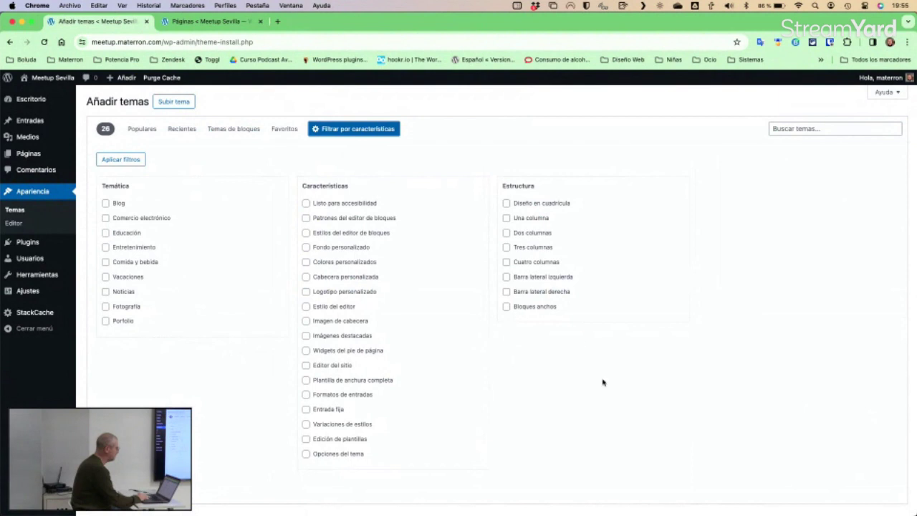
{"action": "scroll", "coordinate": [604, 376], "scroll_direction": "down", "scroll_amount": 2}
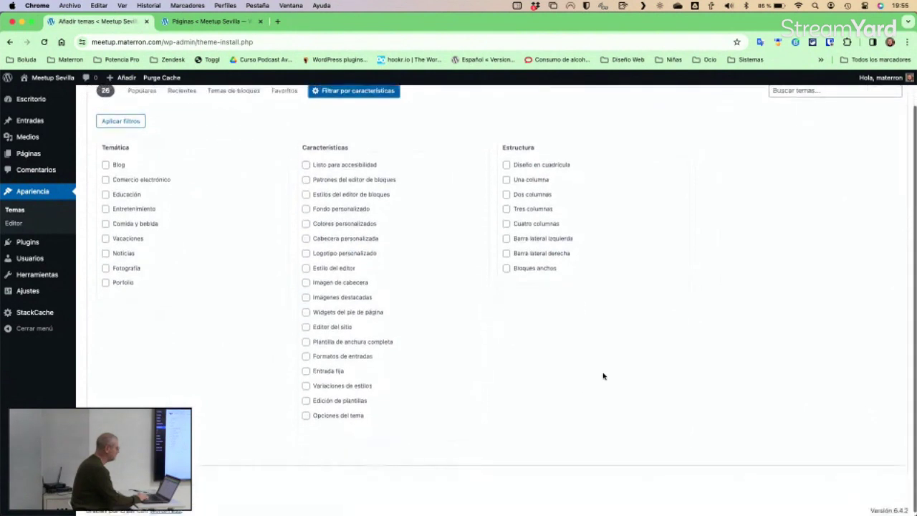
{"action": "scroll", "coordinate": [604, 376], "scroll_direction": "up", "scroll_amount": 2}
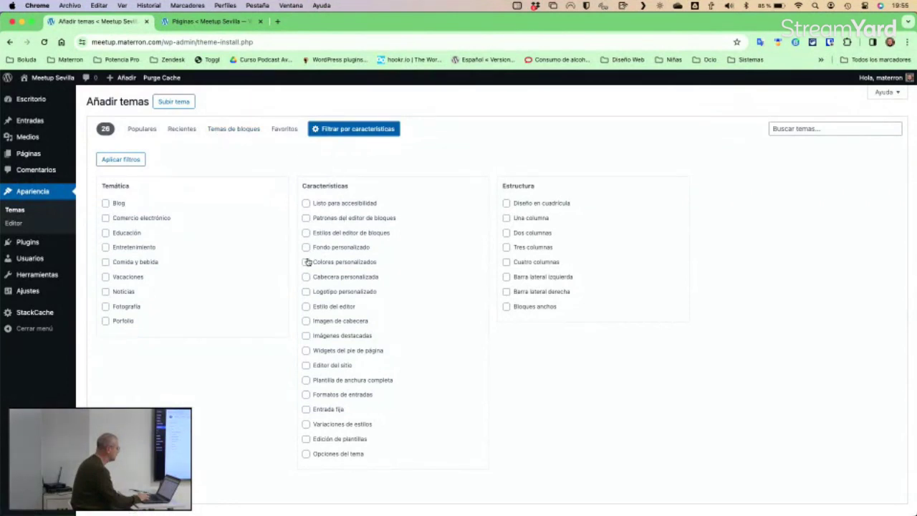
{"action": "left_click", "coordinate": [306, 365]}
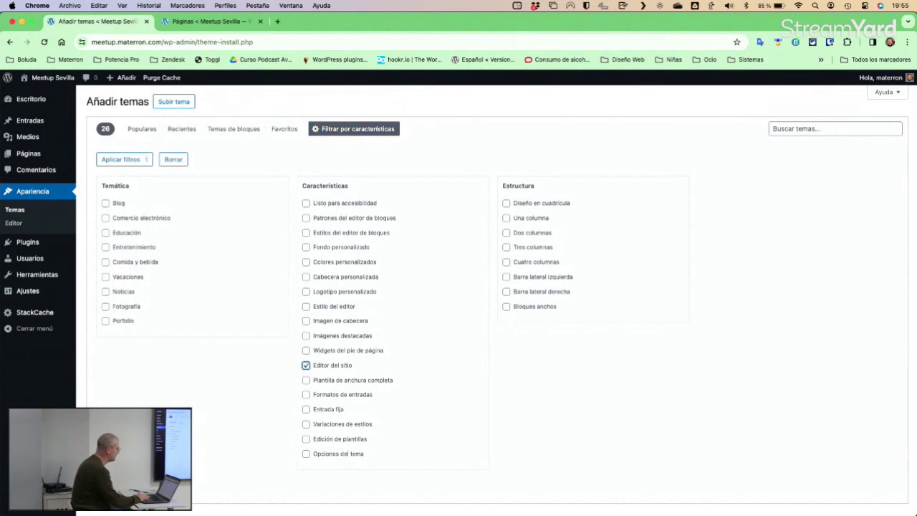
{"action": "left_click", "coordinate": [121, 159]}
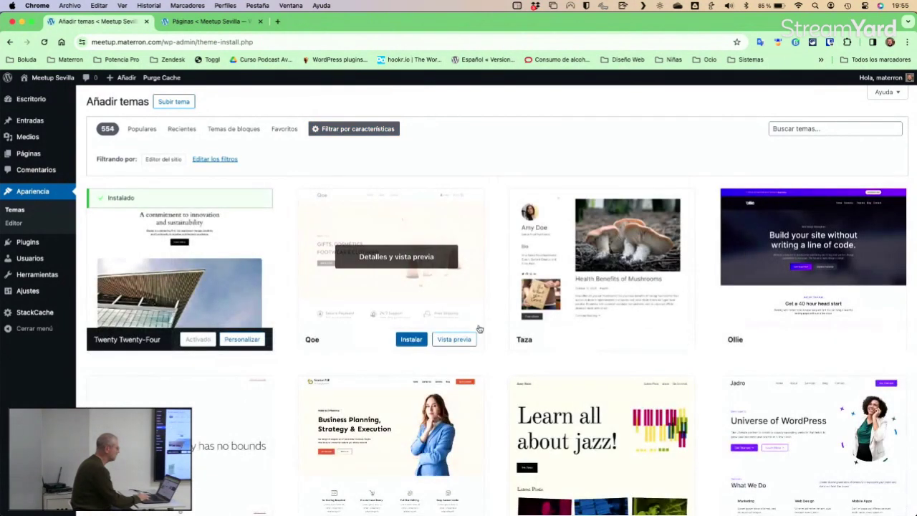
Compare with the Temas de bloques listing, clear the Editor del sitio filter, and show the popular themes
{"action": "left_click", "coordinate": [229, 129]}
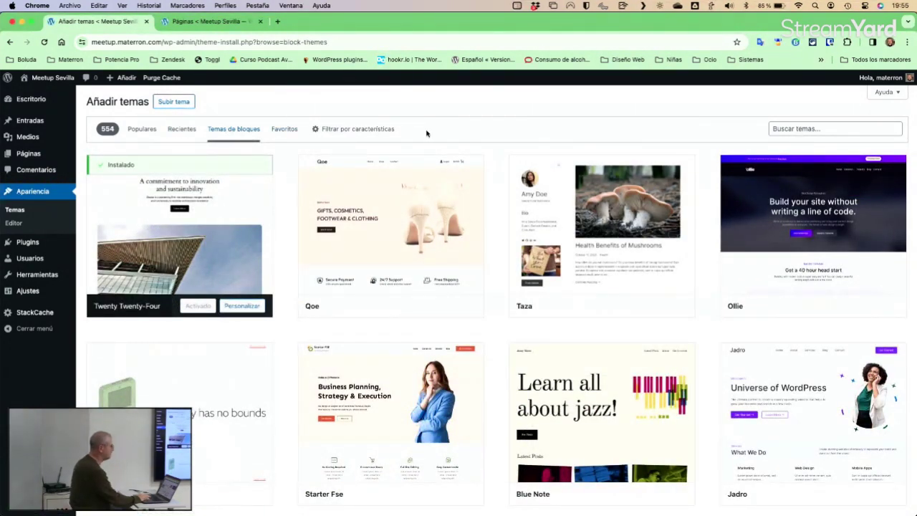
{"action": "left_click", "coordinate": [356, 131]}
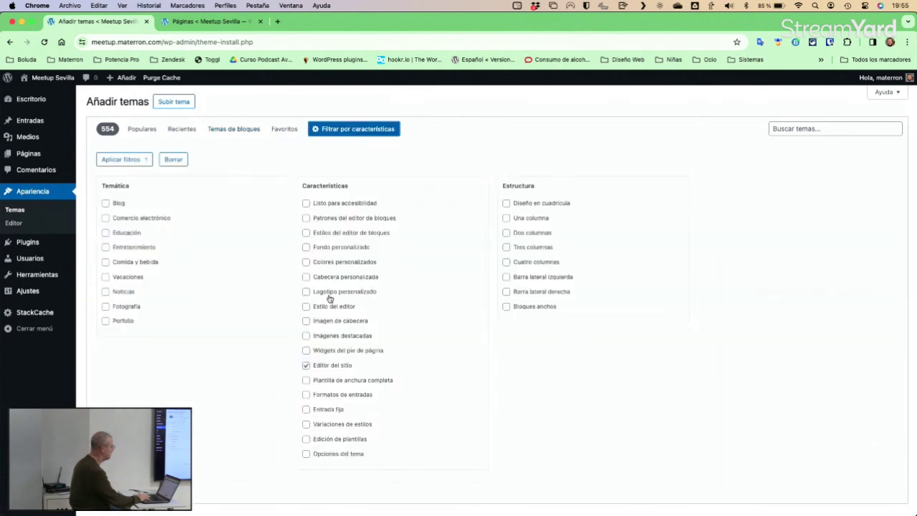
{"action": "left_click", "coordinate": [306, 366]}
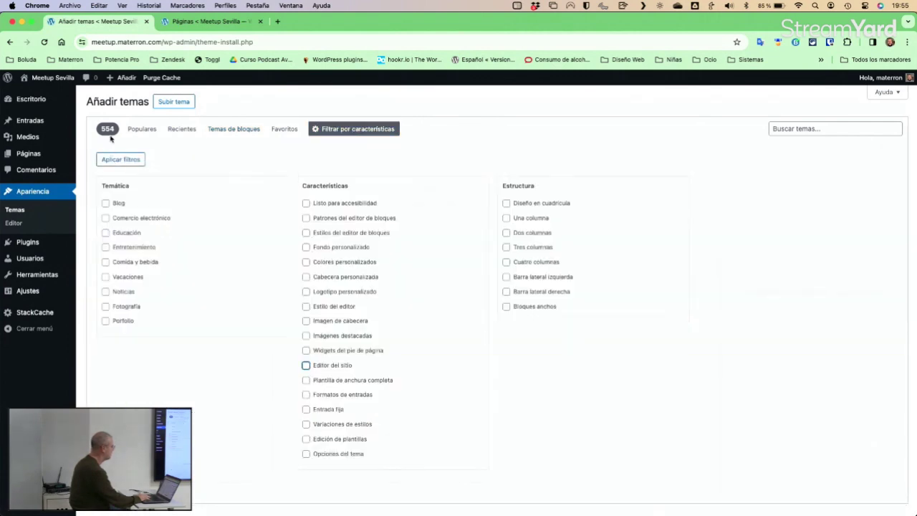
{"action": "left_click", "coordinate": [142, 129]}
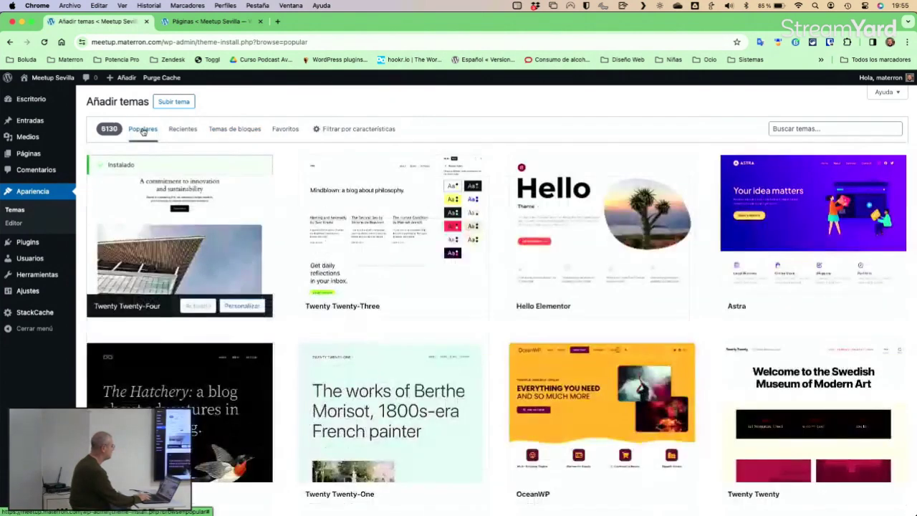
Return to the Temas de bloques listing and look through it for a theme to install
{"action": "left_click", "coordinate": [243, 132]}
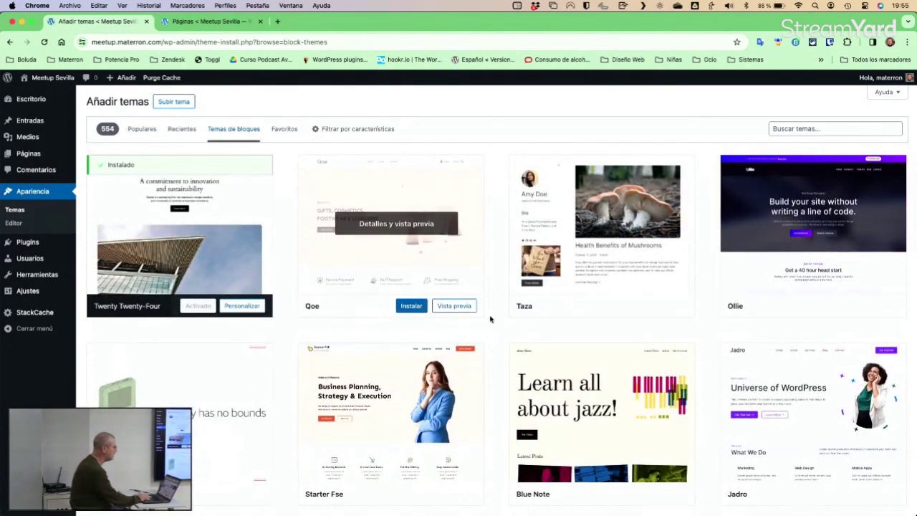
{"action": "scroll", "coordinate": [501, 327], "scroll_direction": "down", "scroll_amount": 3}
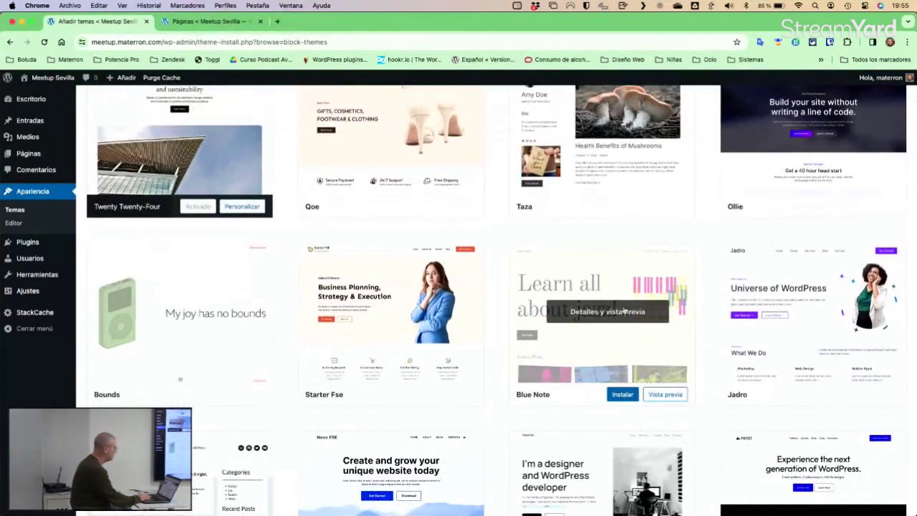
{"action": "scroll", "coordinate": [624, 311], "scroll_direction": "down", "scroll_amount": 5}
{"action": "scroll", "coordinate": [624, 311], "scroll_direction": "down", "scroll_amount": 3}
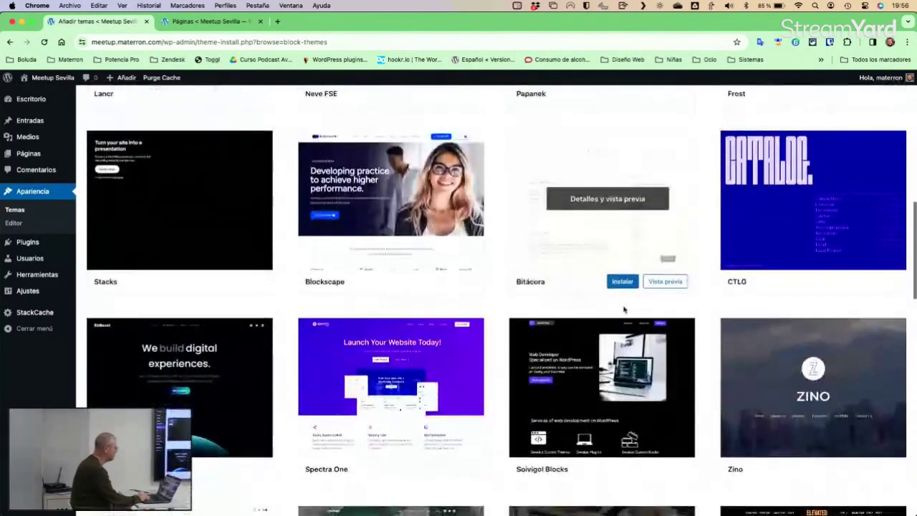
{"action": "scroll", "coordinate": [445, 261], "scroll_direction": "down", "scroll_amount": 5}
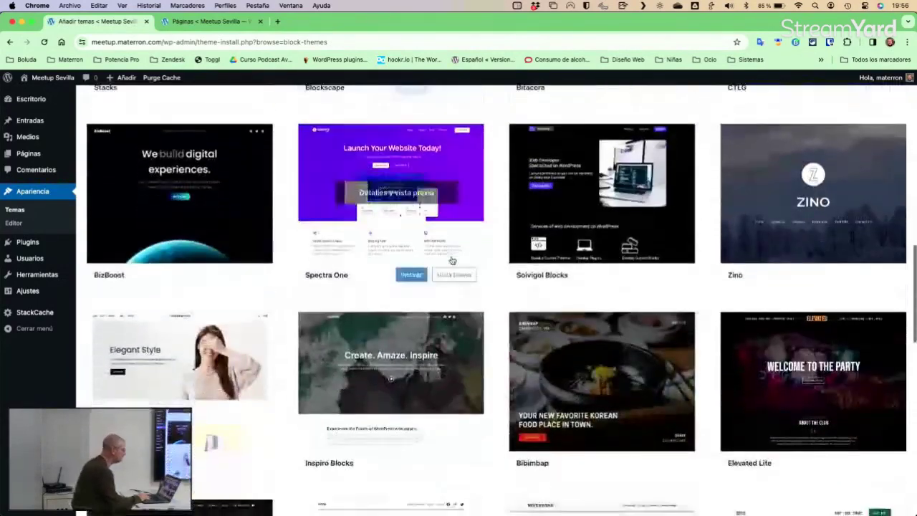
{"action": "scroll", "coordinate": [453, 262], "scroll_direction": "up", "scroll_amount": 6}
{"action": "scroll", "coordinate": [453, 262], "scroll_direction": "up", "scroll_amount": 6}
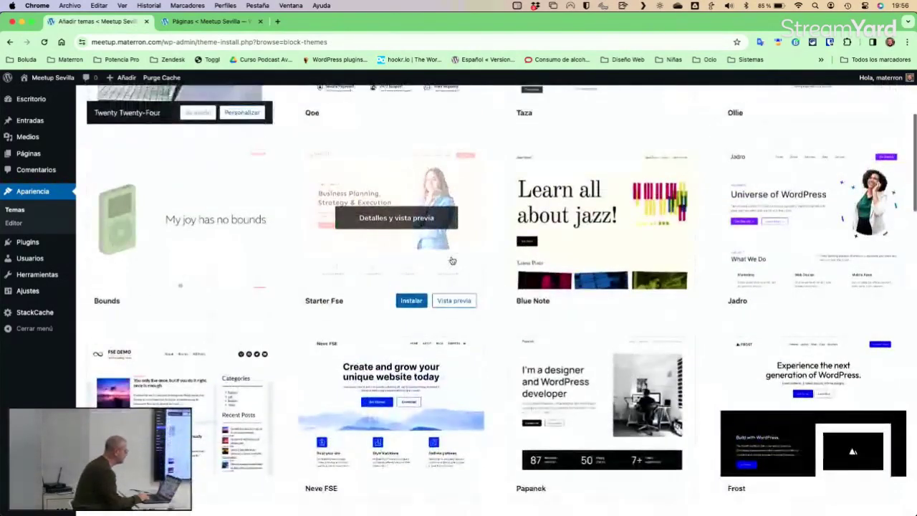
Install and activate the Blue Note block theme, and open the site editor for it
{"action": "left_click", "coordinate": [620, 301]}
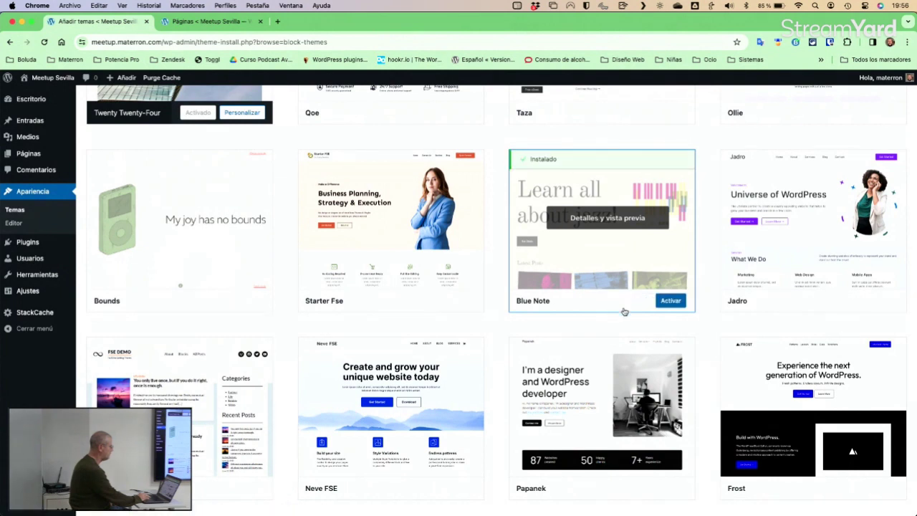
{"action": "left_click", "coordinate": [672, 301]}
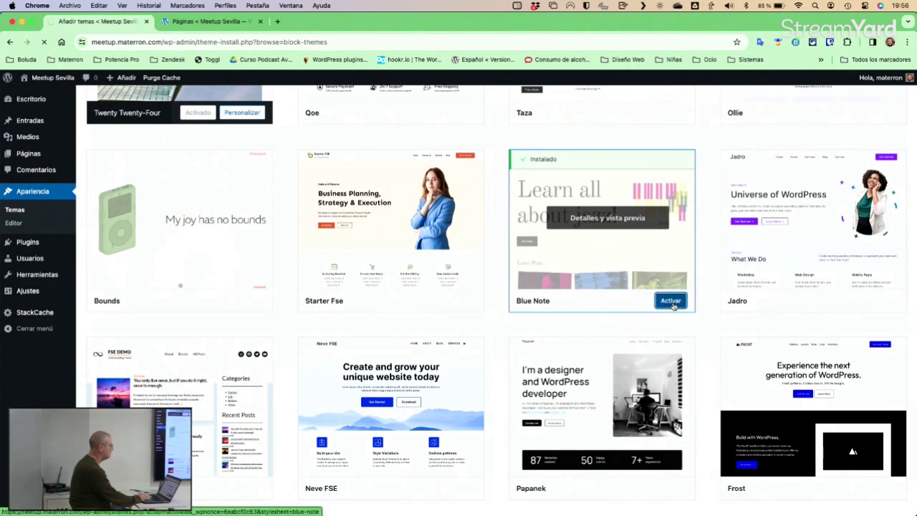
{"action": "left_click", "coordinate": [15, 223]}
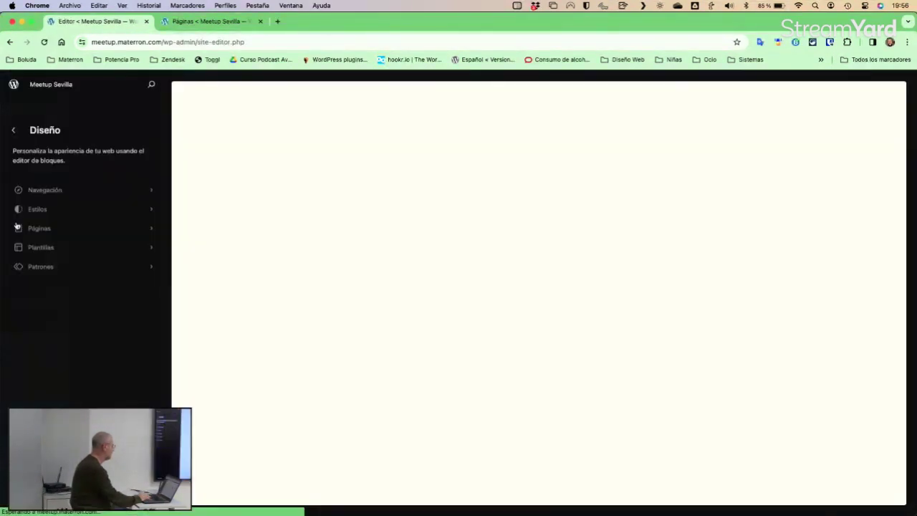
Look through all the patterns supplied by Blue Note and check the options offered for the Imagen rayada y texto pattern
{"action": "left_click", "coordinate": [41, 266]}
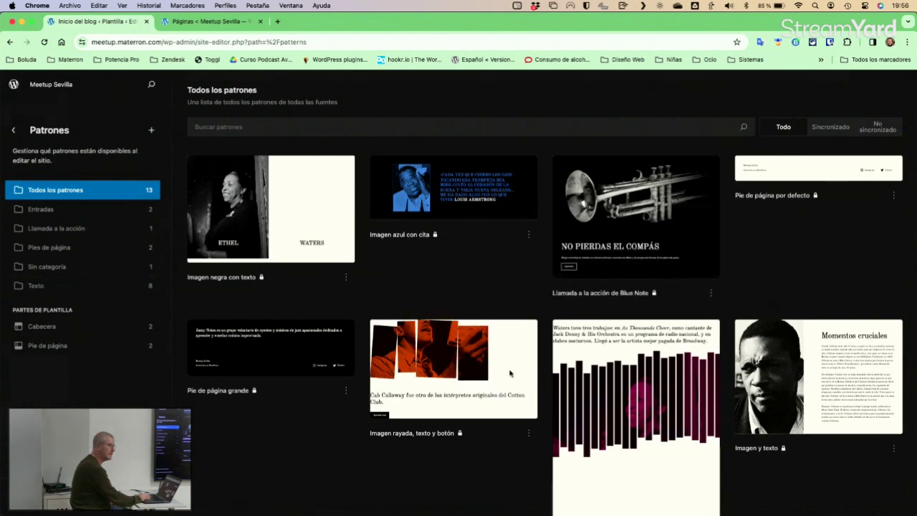
{"action": "scroll", "coordinate": [510, 372], "scroll_direction": "down", "scroll_amount": 10}
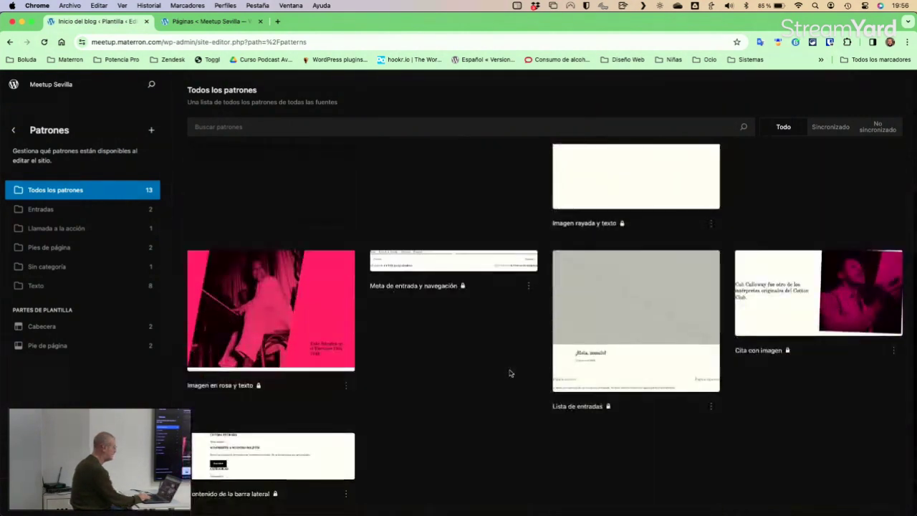
{"action": "scroll", "coordinate": [510, 372], "scroll_direction": "up", "scroll_amount": 10}
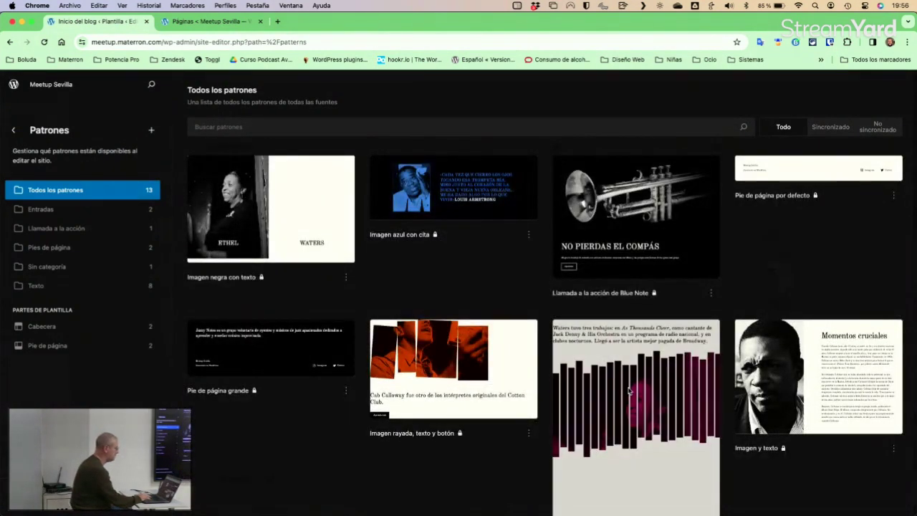
{"action": "scroll", "coordinate": [629, 391], "scroll_direction": "down", "scroll_amount": 5}
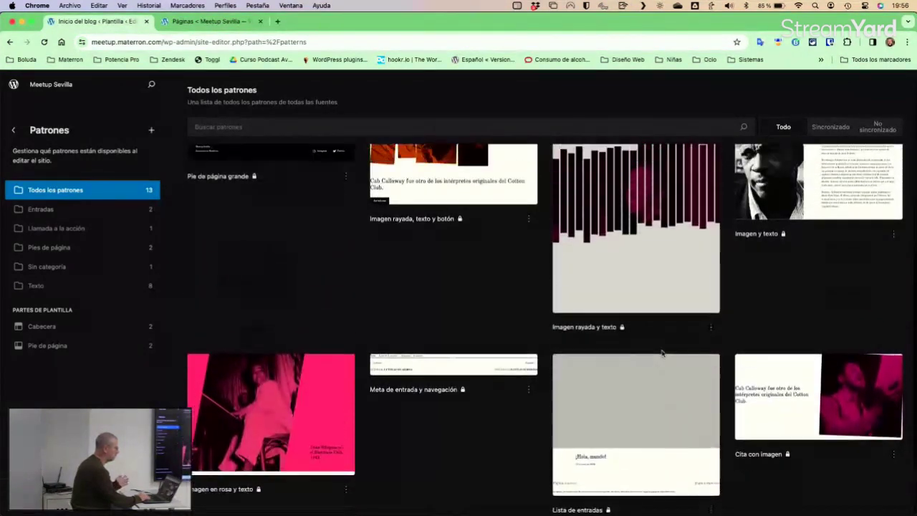
{"action": "left_click", "coordinate": [710, 354]}
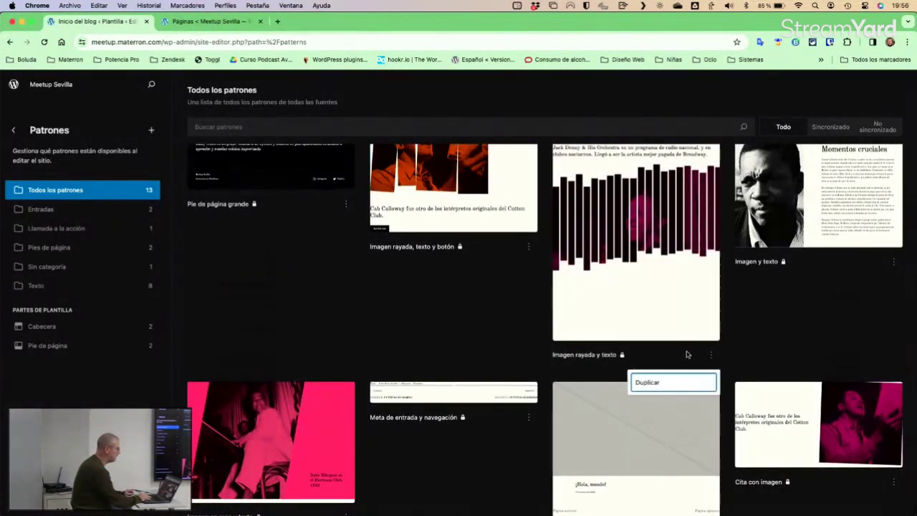
{"action": "left_click", "coordinate": [749, 331]}
{"action": "scroll", "coordinate": [631, 289], "scroll_direction": "up", "scroll_amount": 5}
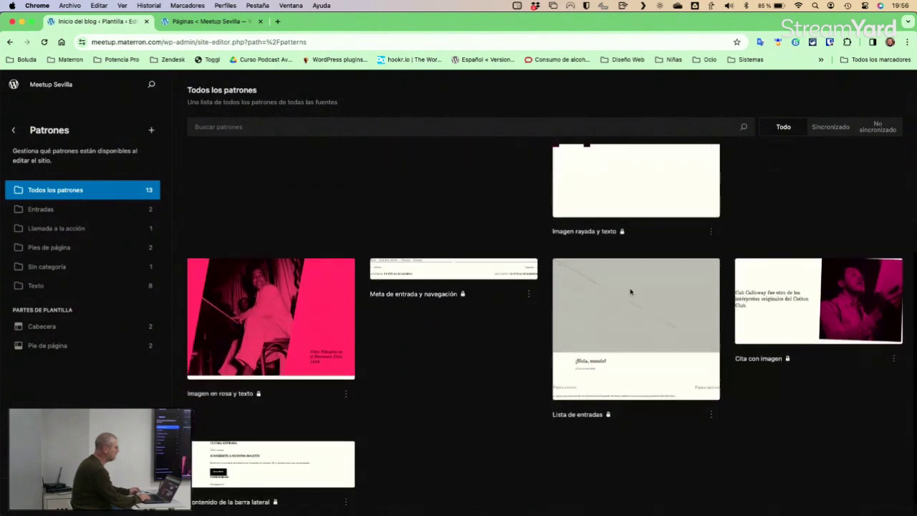
Leave the site editor and activate the Twenty Twenty-Four theme from the installed themes
{"action": "left_click", "coordinate": [14, 132]}
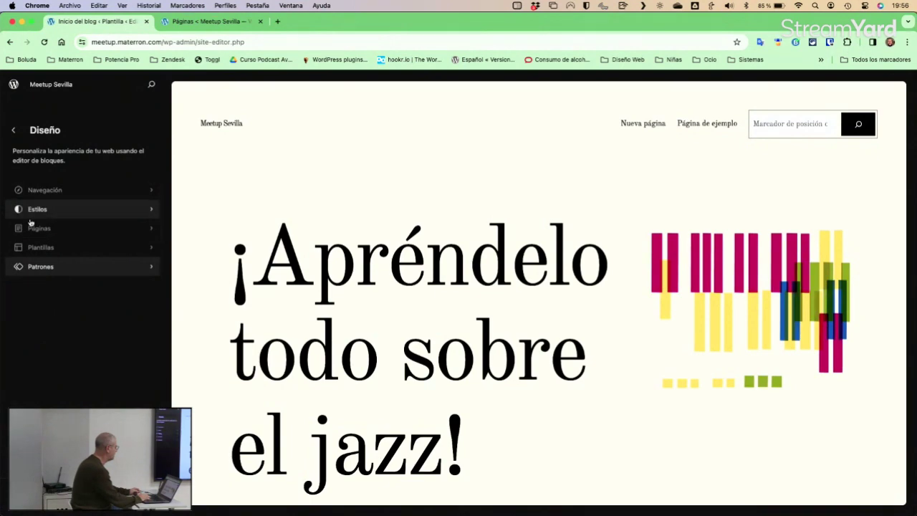
{"action": "left_click", "coordinate": [14, 85]}
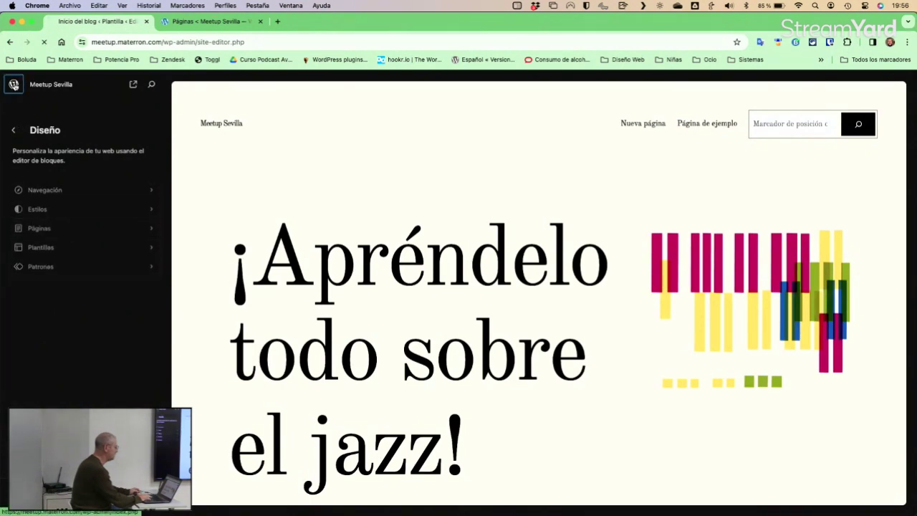
{"action": "mouse_move", "coordinate": [33, 246]}
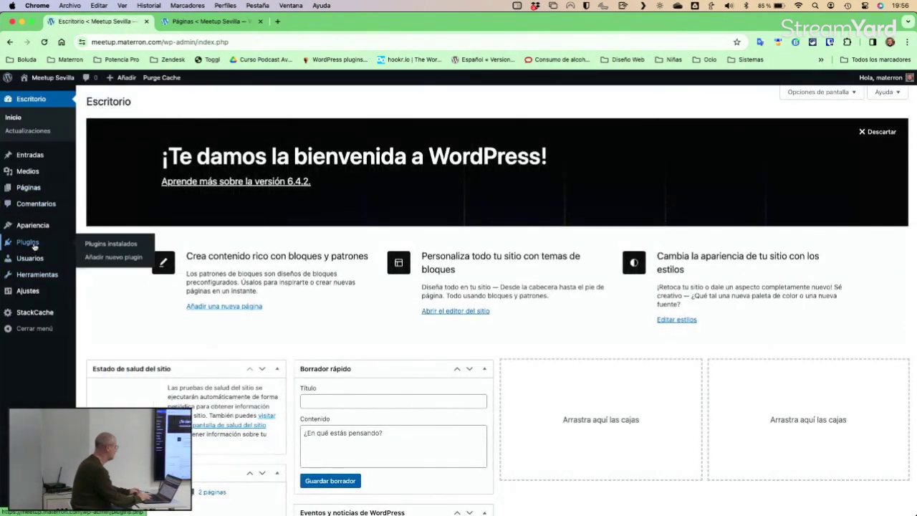
{"action": "mouse_move", "coordinate": [35, 227]}
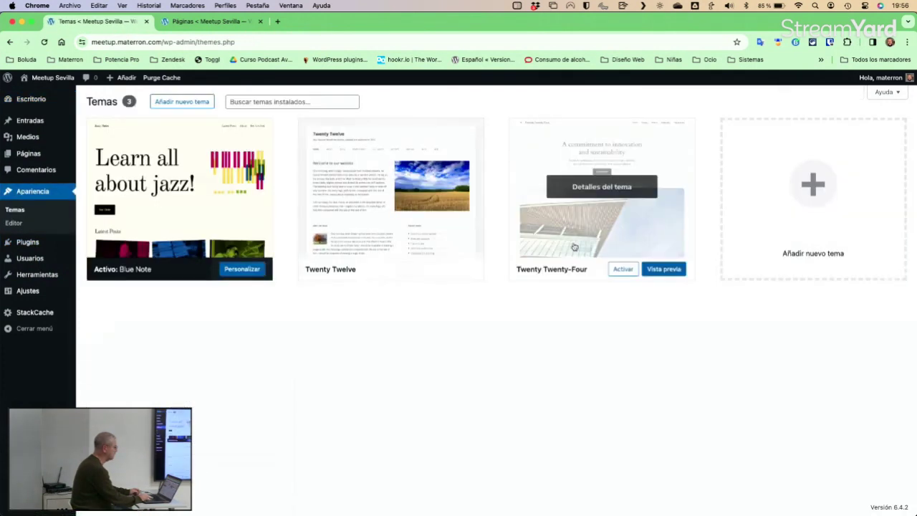
{"action": "left_click", "coordinate": [622, 269]}
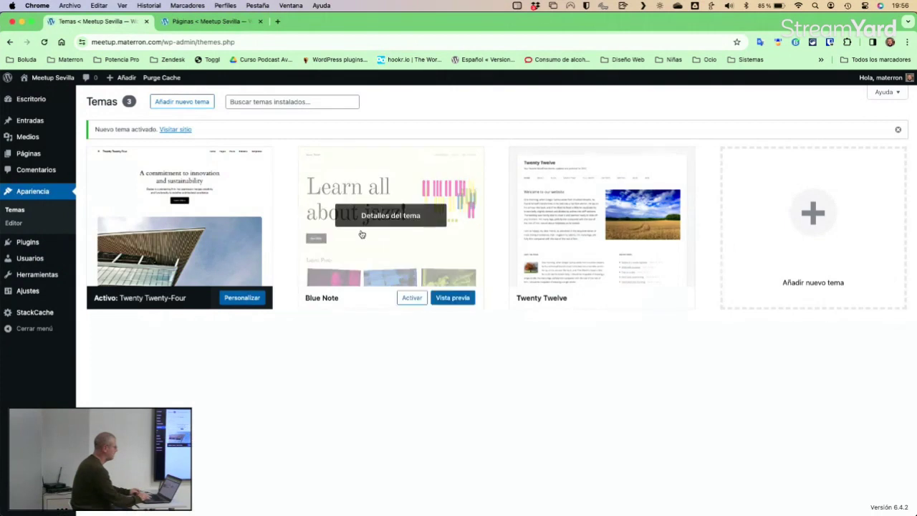
In the site editor's patterns, duplicate Llamada a la acción con imagen a la derecha and open the copy for editing
{"action": "mouse_move", "coordinate": [25, 243]}
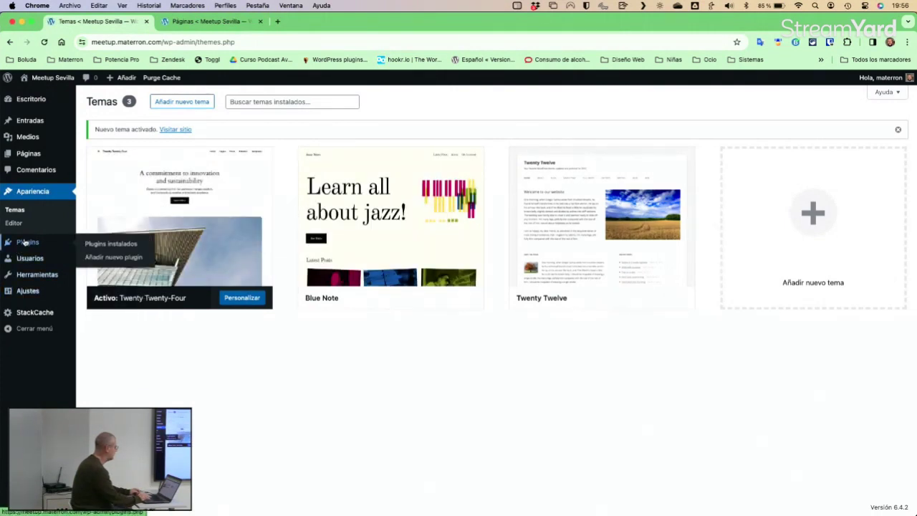
{"action": "mouse_move", "coordinate": [28, 291]}
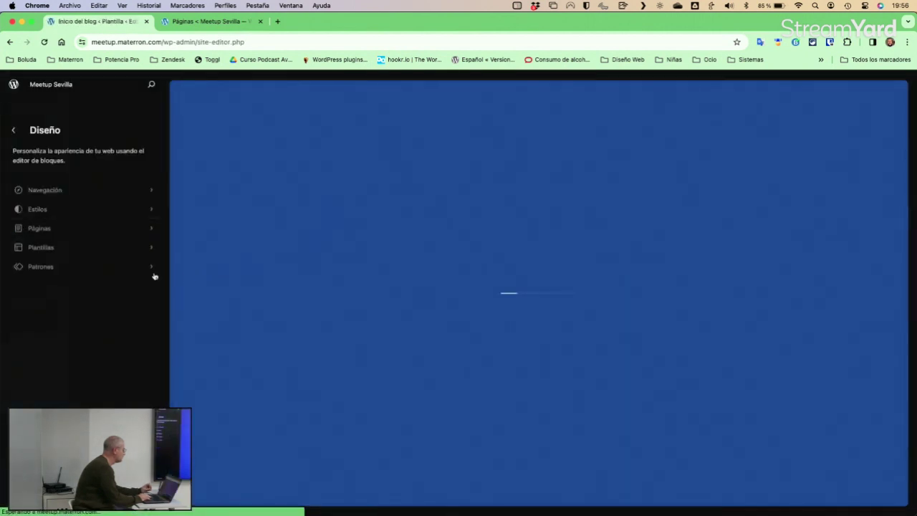
{"action": "left_click", "coordinate": [69, 266]}
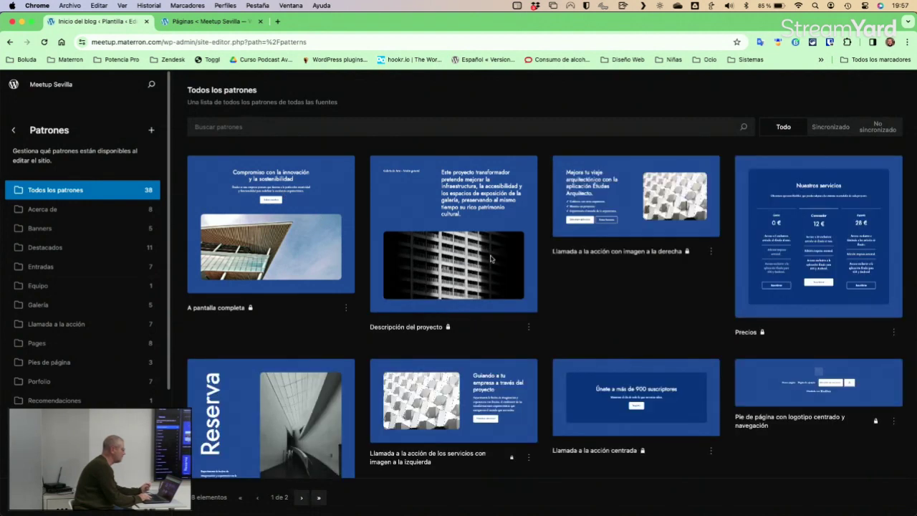
{"action": "left_click", "coordinate": [710, 255]}
{"action": "left_click", "coordinate": [661, 279]}
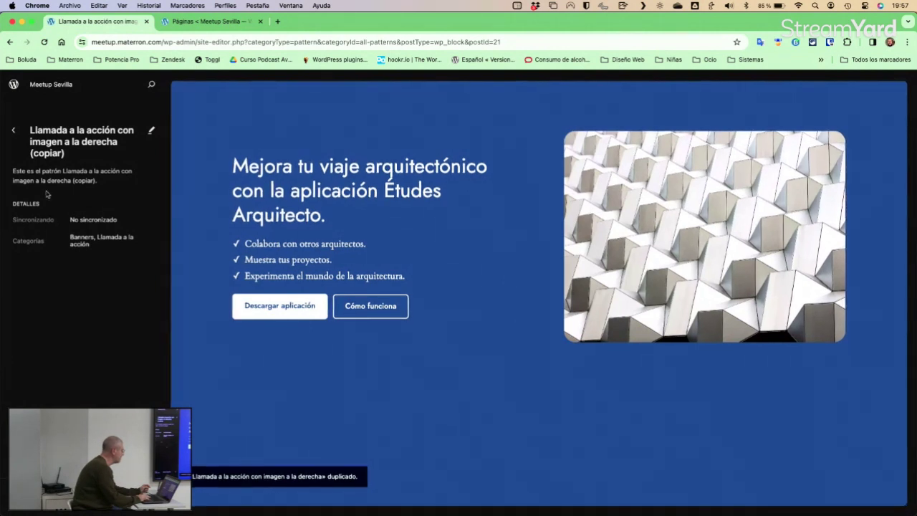
{"action": "triple_click", "coordinate": [56, 139]}
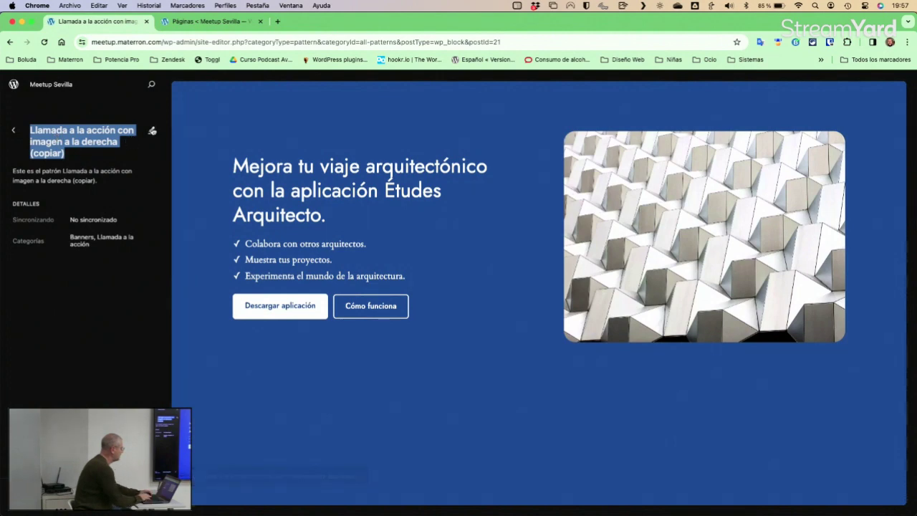
{"action": "left_click", "coordinate": [152, 130]}
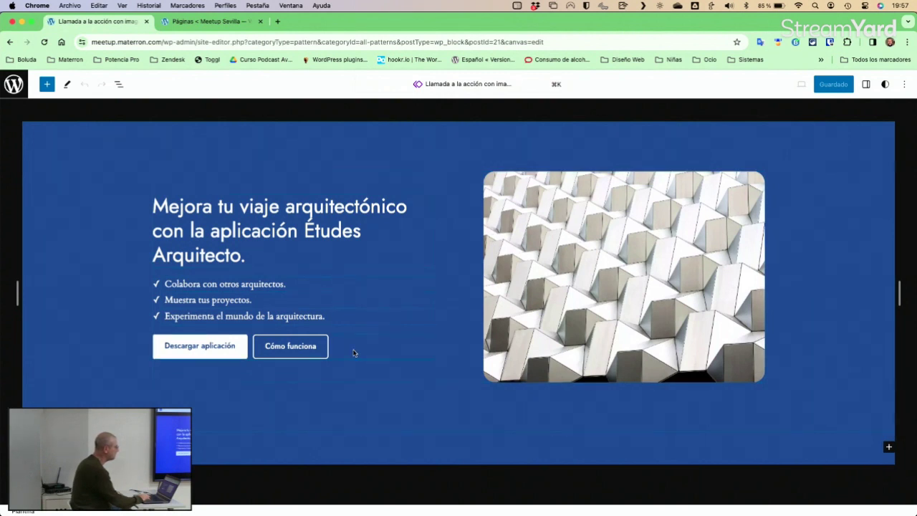
{"action": "left_click", "coordinate": [334, 318]}
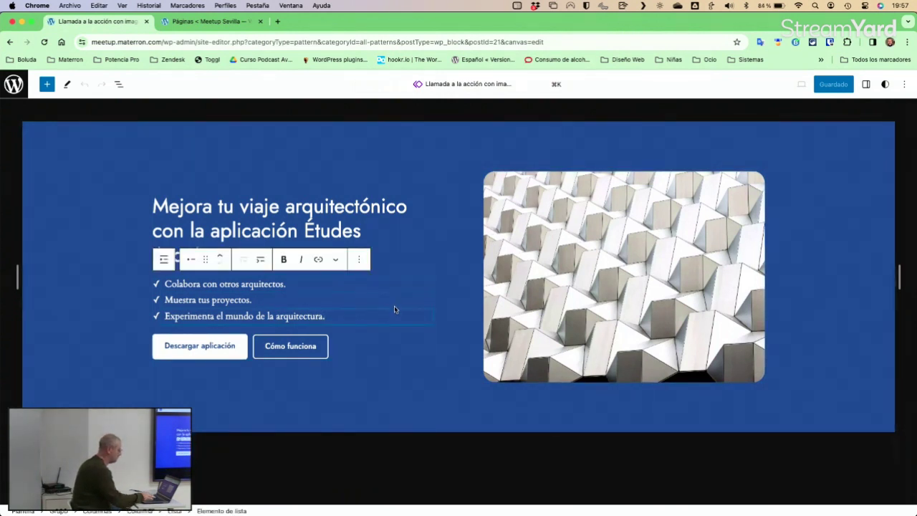
{"action": "key", "text": "Return"}
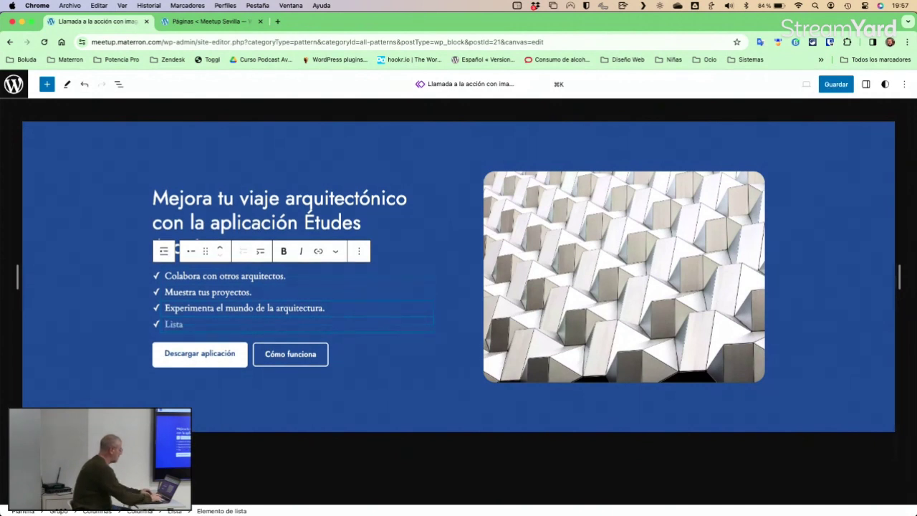
{"action": "key", "text": "BackSpace"}
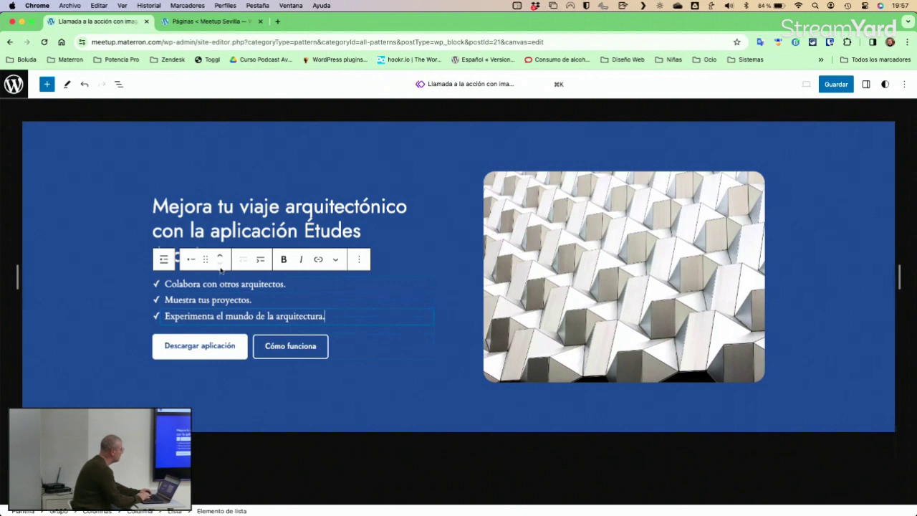
Insert a table with 2 columns and 2 rows beneath the pattern's buttons and save the pattern
{"action": "left_click", "coordinate": [117, 85]}
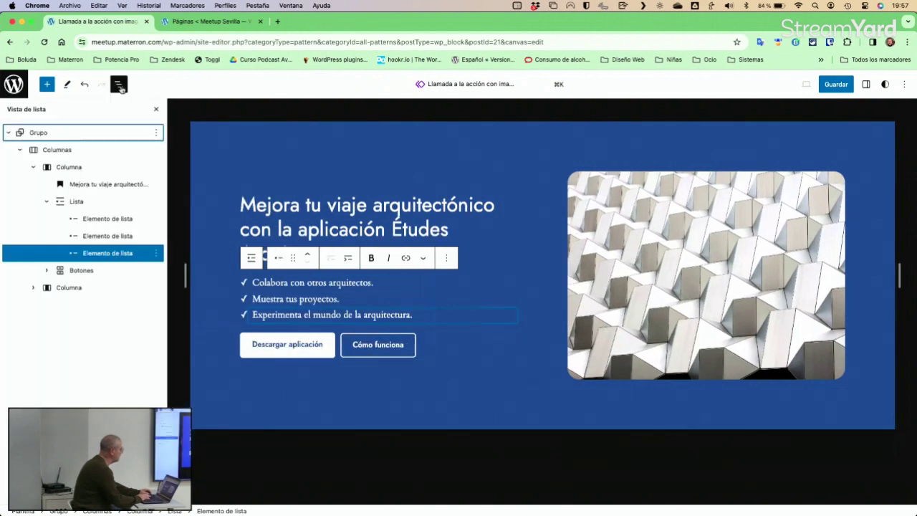
{"action": "left_click", "coordinate": [82, 271]}
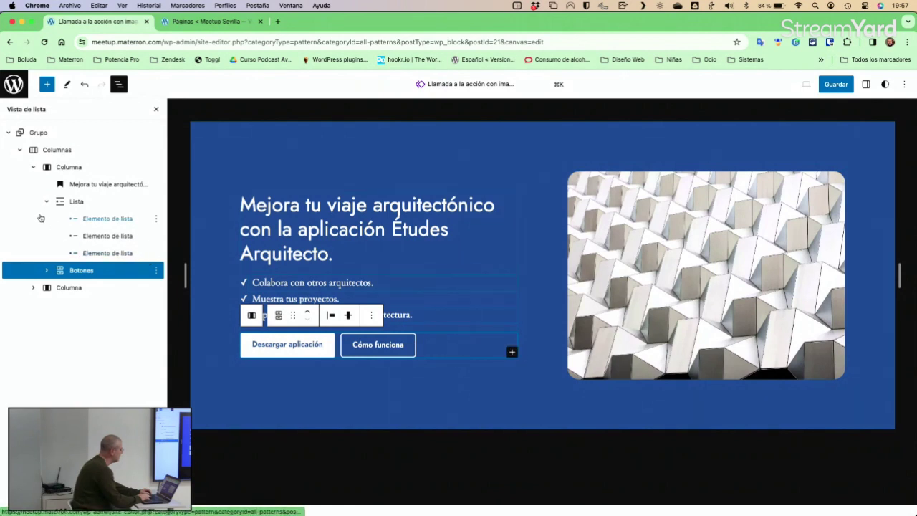
{"action": "left_click", "coordinate": [47, 84]}
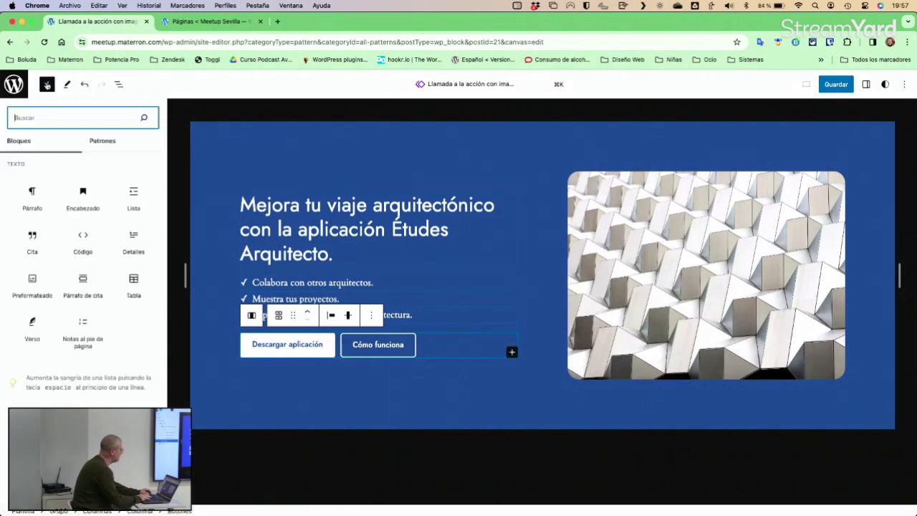
{"action": "left_click", "coordinate": [133, 285]}
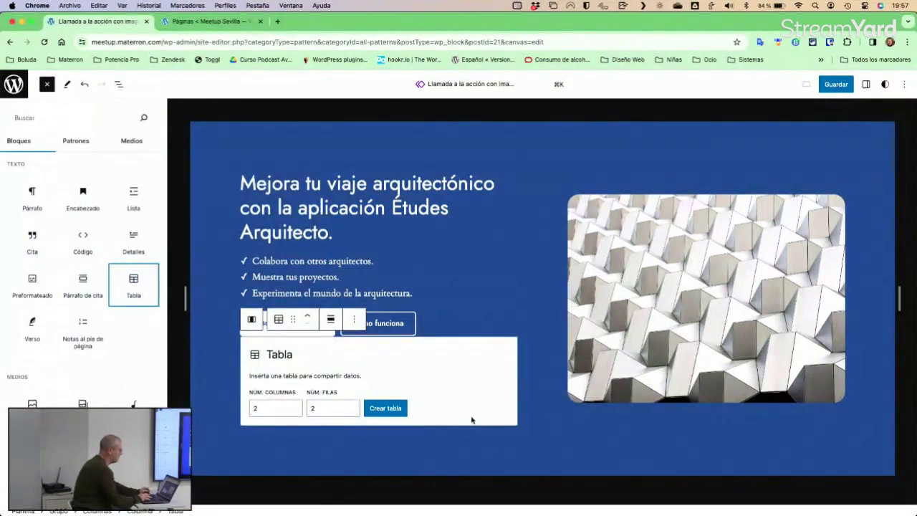
{"action": "left_click", "coordinate": [392, 408]}
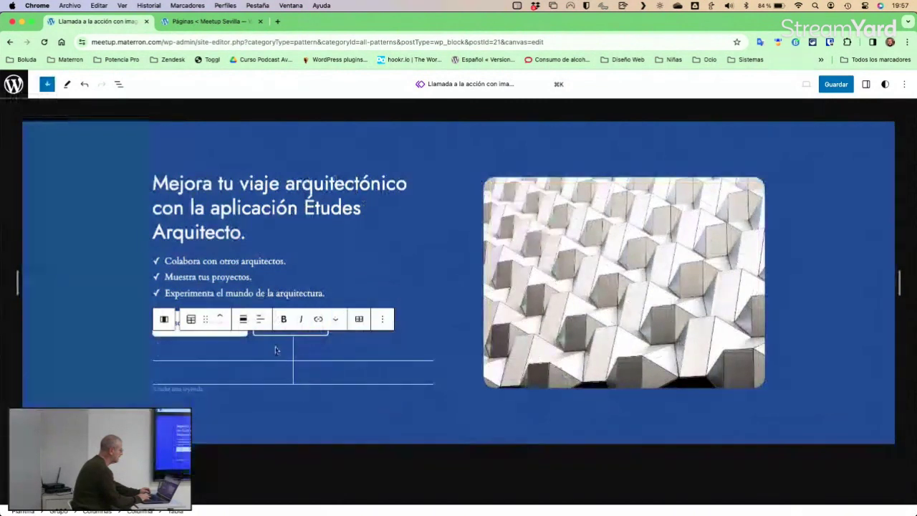
{"action": "left_click", "coordinate": [437, 306]}
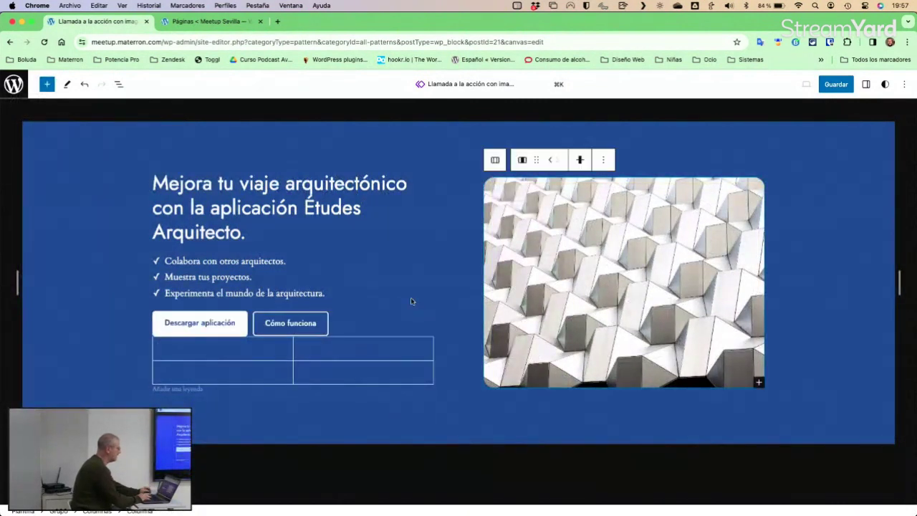
{"action": "left_click", "coordinate": [835, 84]}
{"action": "left_click", "coordinate": [821, 85]}
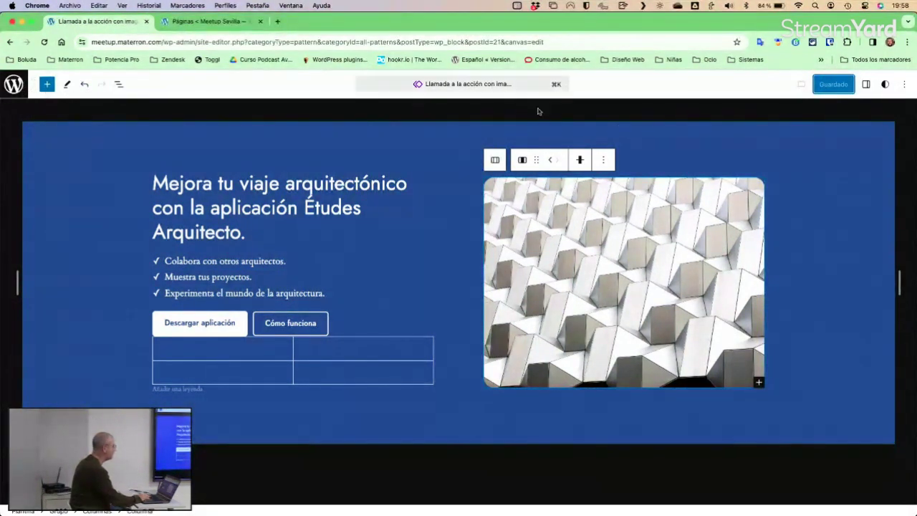
Leave the pattern's editing view and return through the pattern list to the WordPress dashboard
{"action": "left_click", "coordinate": [505, 85]}
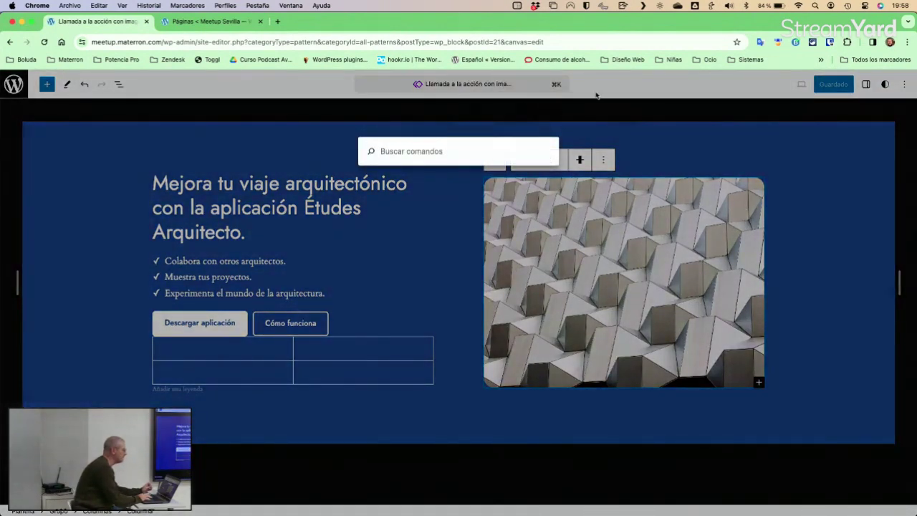
{"action": "key", "text": "Escape"}
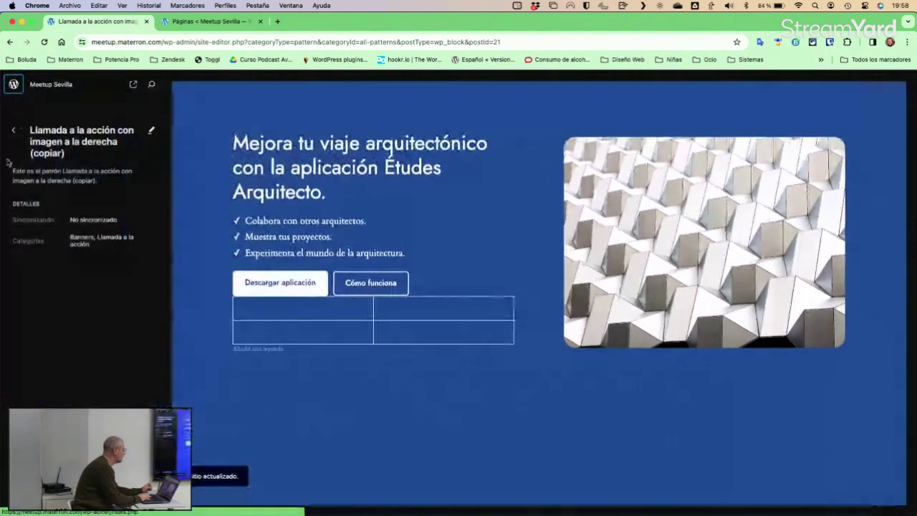
{"action": "left_click", "coordinate": [16, 132]}
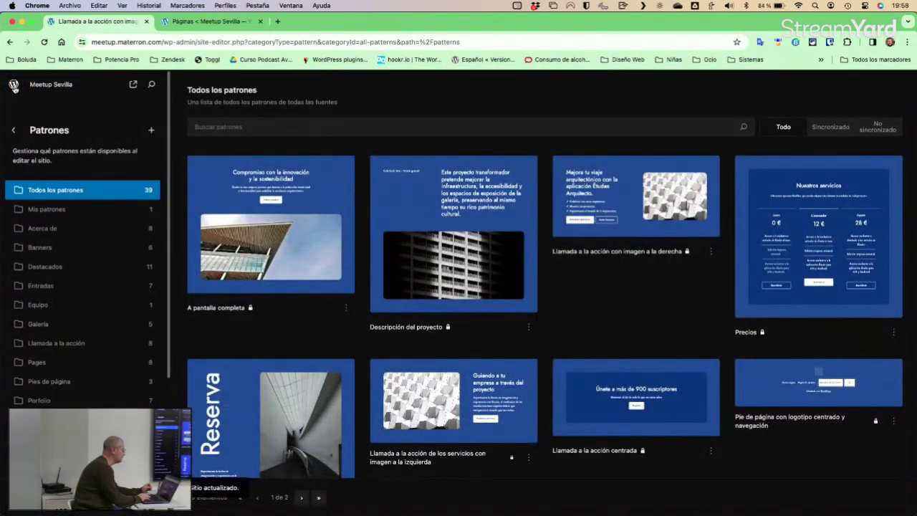
{"action": "left_click", "coordinate": [14, 86]}
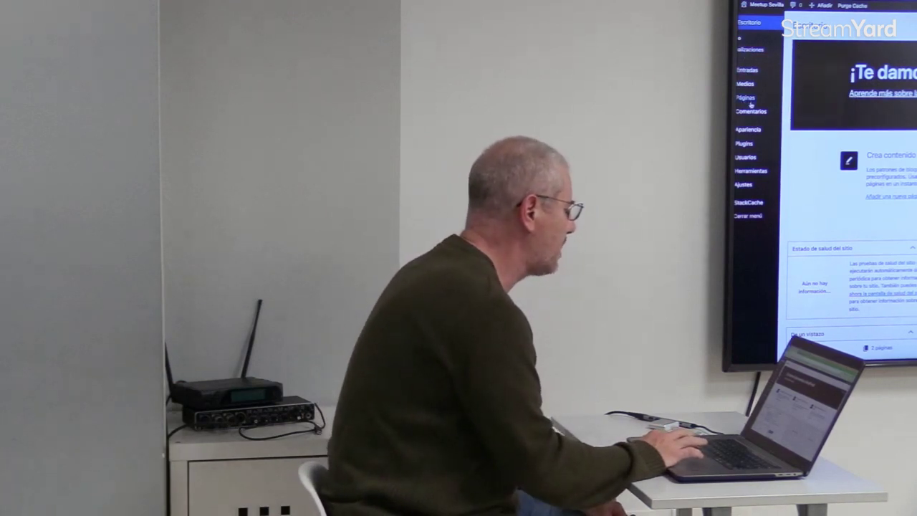
Start a new page and look through the starter patterns offered for it
{"action": "mouse_move", "coordinate": [753, 101]}
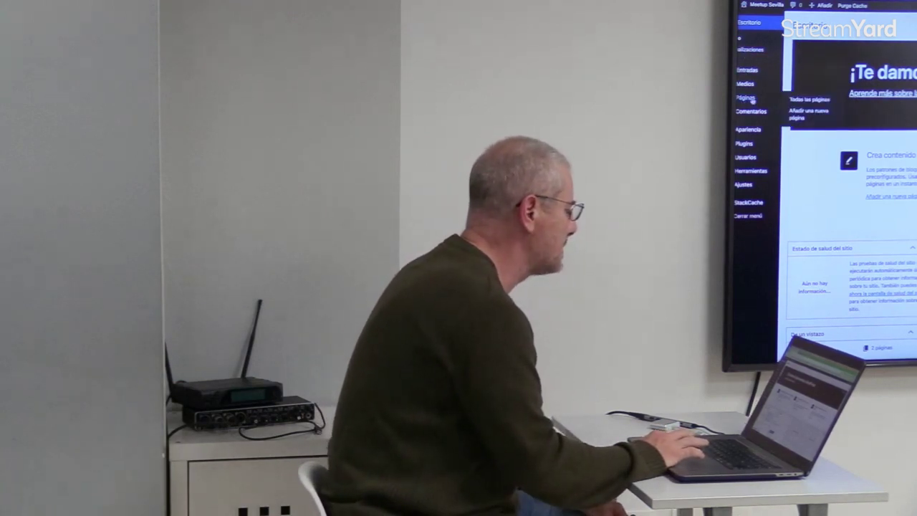
{"action": "left_click", "coordinate": [809, 113]}
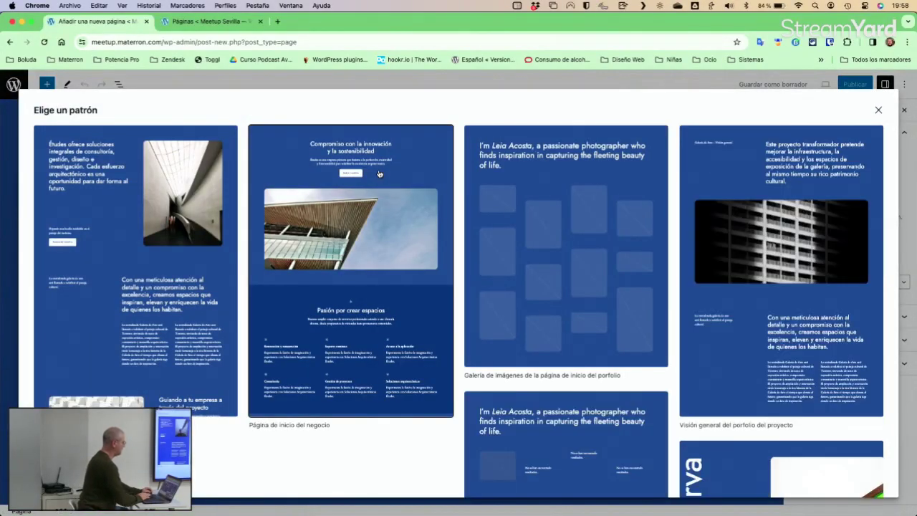
{"action": "scroll", "coordinate": [360, 314], "scroll_direction": "down", "scroll_amount": 1}
{"action": "scroll", "coordinate": [359, 311], "scroll_direction": "down", "scroll_amount": 5}
{"action": "scroll", "coordinate": [359, 312], "scroll_direction": "up", "scroll_amount": 5}
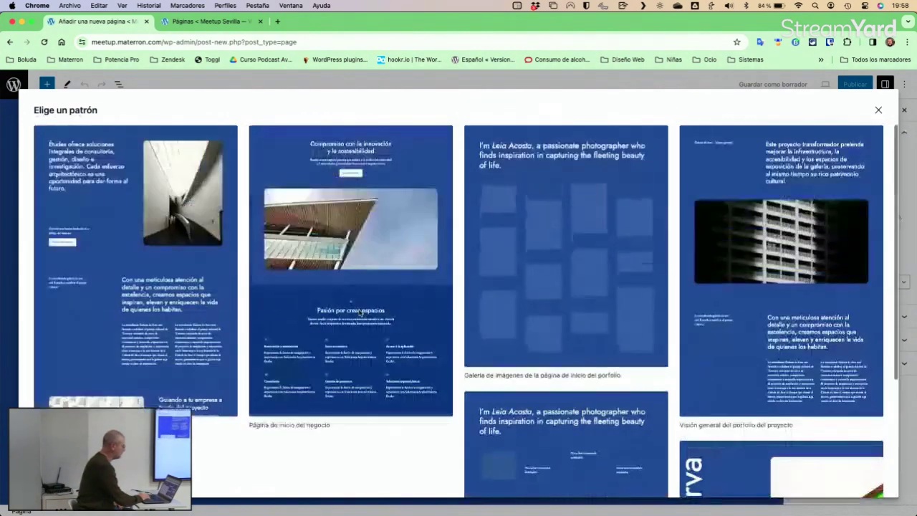
{"action": "scroll", "coordinate": [445, 330], "scroll_direction": "down", "scroll_amount": 5}
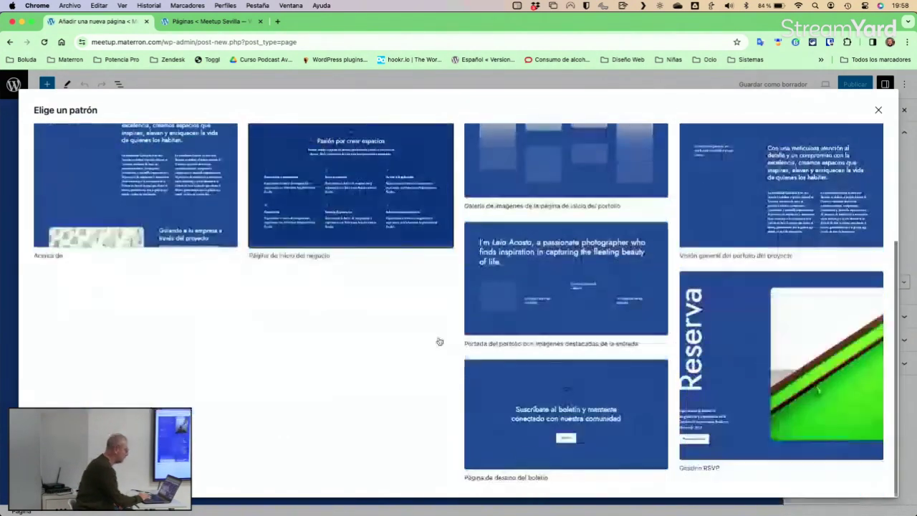
Dismiss the starter patterns to keep the page blank and bring up the pattern categories in the full block library
{"action": "left_click", "coordinate": [878, 111]}
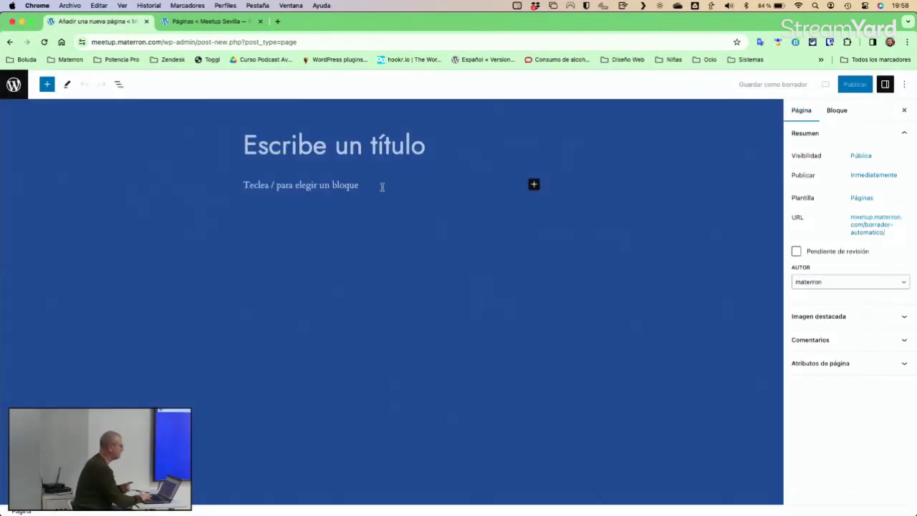
{"action": "left_click", "coordinate": [534, 185]}
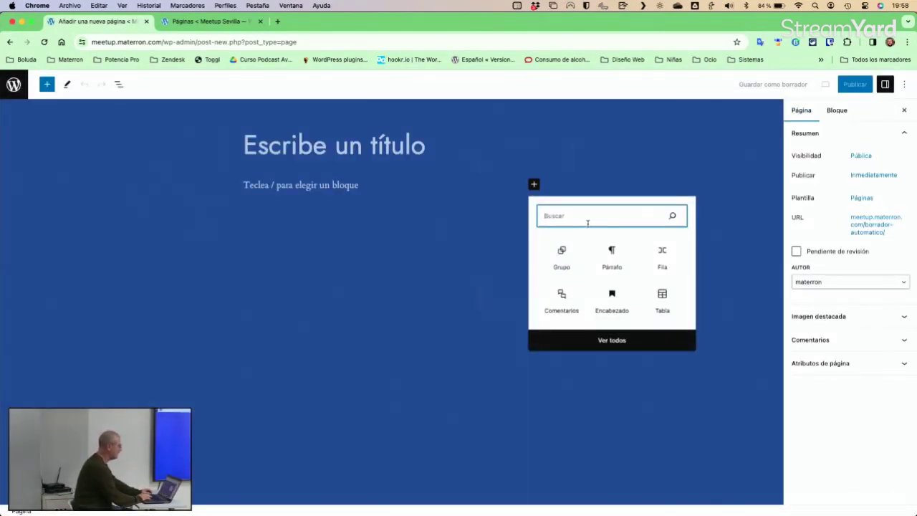
{"action": "left_click", "coordinate": [618, 342]}
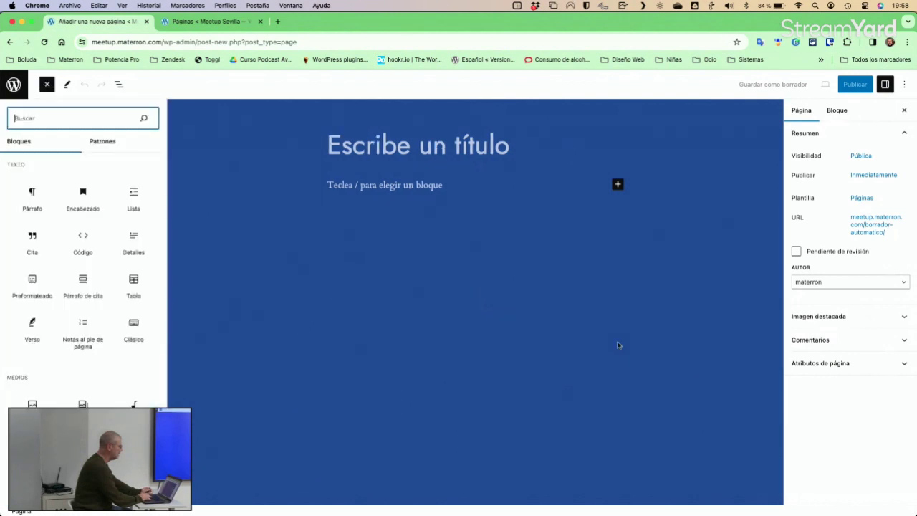
{"action": "left_click", "coordinate": [83, 142]}
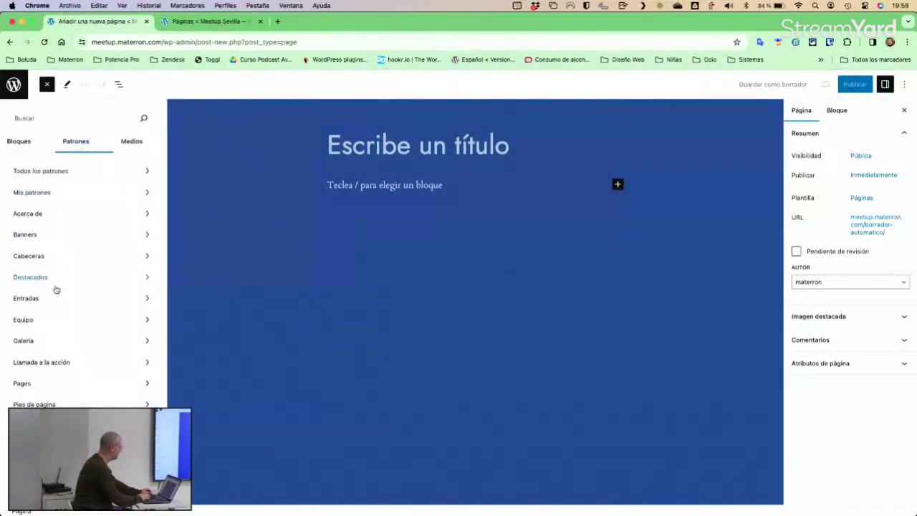
{"action": "scroll", "coordinate": [83, 287], "scroll_direction": "down", "scroll_amount": 2}
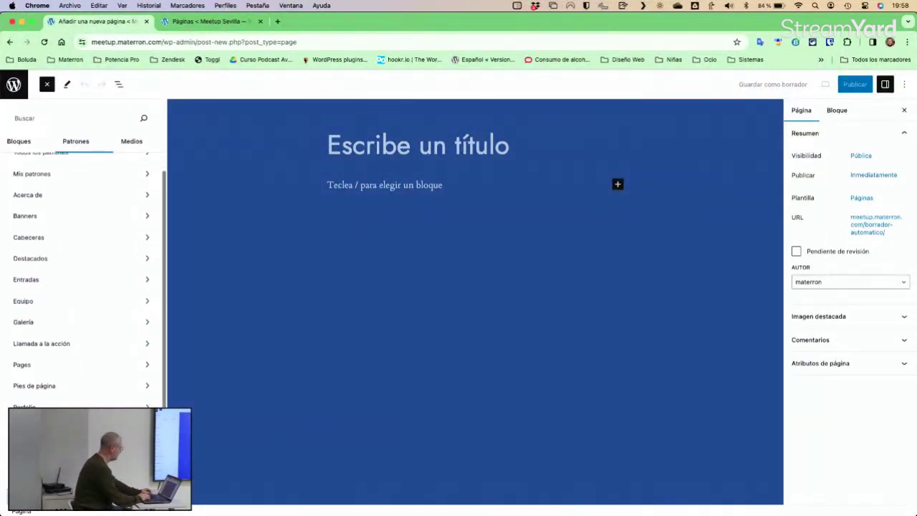
{"action": "scroll", "coordinate": [88, 228], "scroll_direction": "up", "scroll_amount": 2}
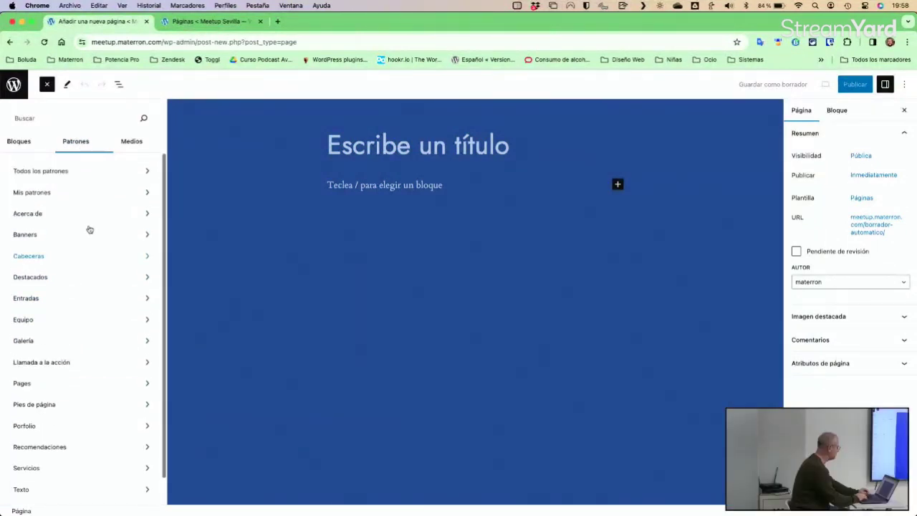
Insert the Precios pattern with the three pricing plans from the list of all patterns
{"action": "left_click", "coordinate": [55, 170]}
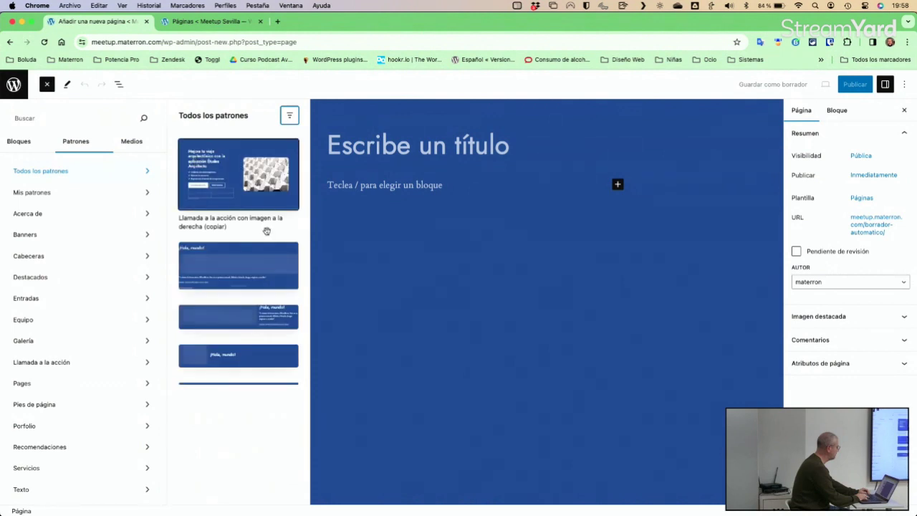
{"action": "scroll", "coordinate": [264, 246], "scroll_direction": "down", "scroll_amount": 5}
{"action": "scroll", "coordinate": [263, 246], "scroll_direction": "down", "scroll_amount": 10}
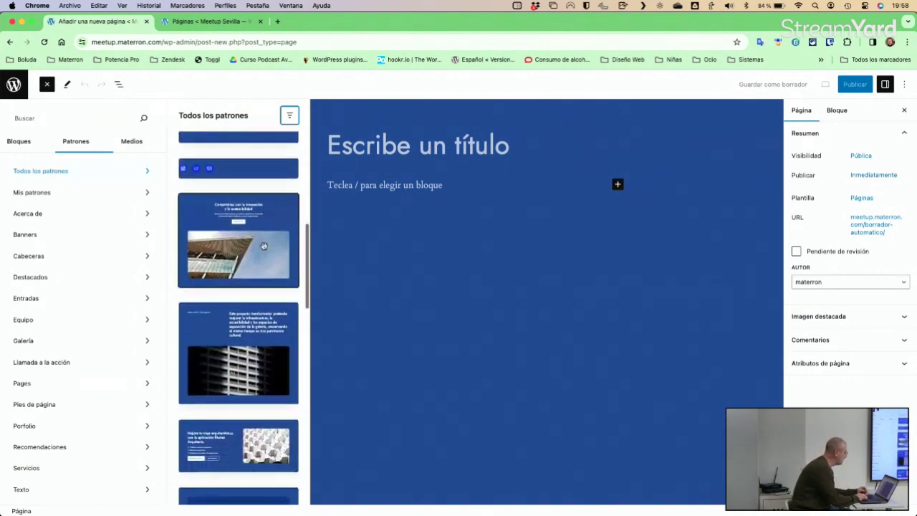
{"action": "scroll", "coordinate": [263, 245], "scroll_direction": "up", "scroll_amount": 5}
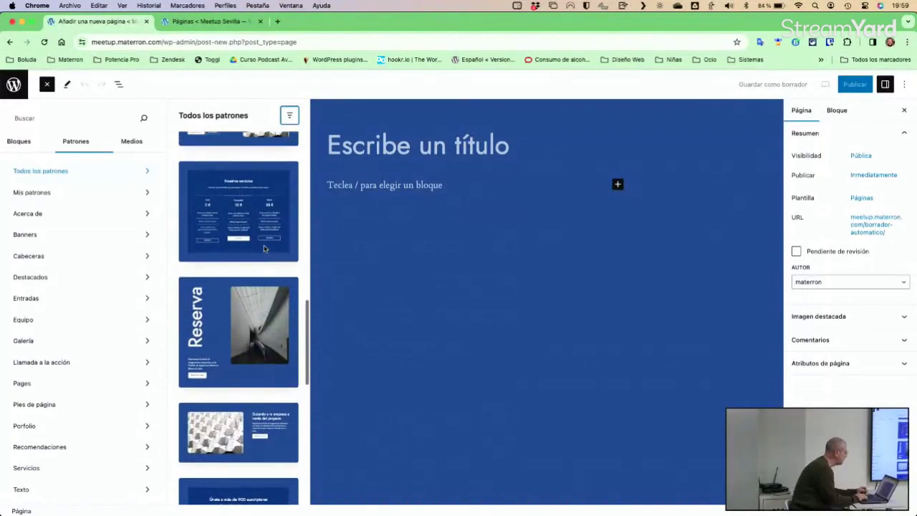
{"action": "left_click", "coordinate": [240, 213]}
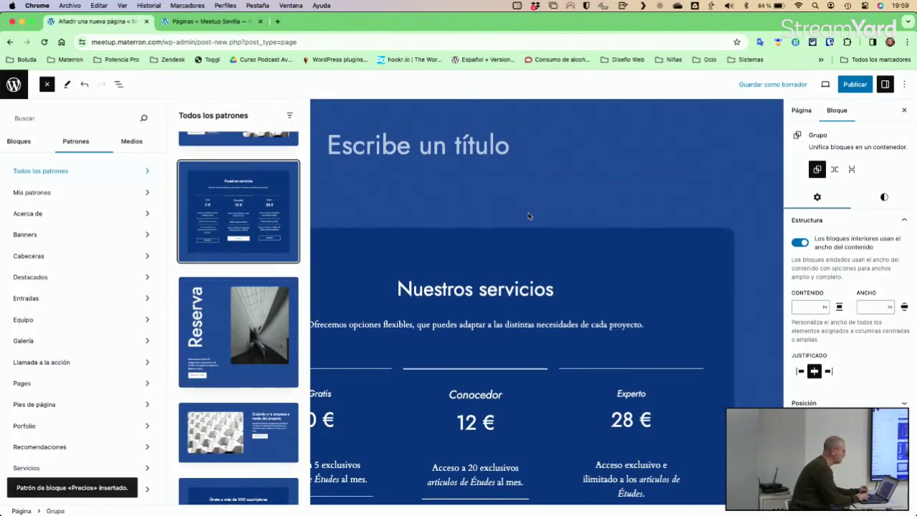
Examine the inserted Nuestros servicios section, from its heading down to the three plans and their Suscribirse buttons
{"action": "left_click", "coordinate": [430, 289]}
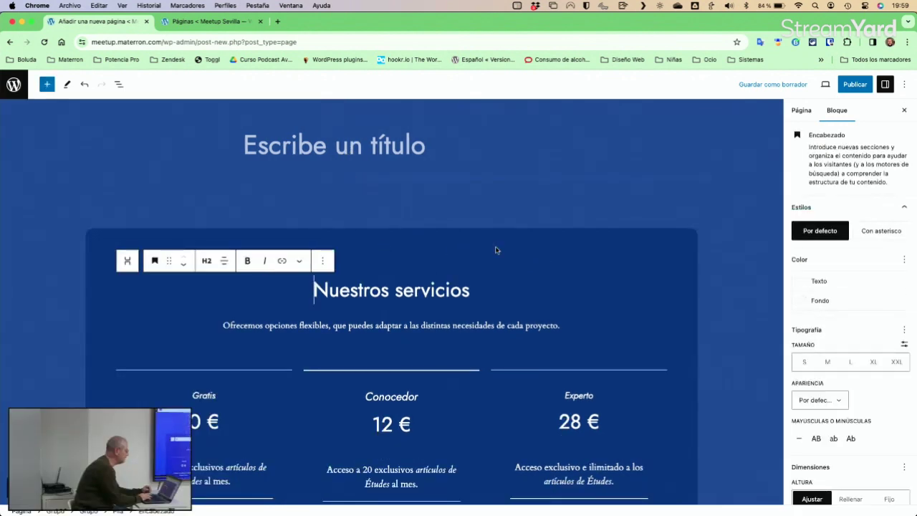
{"action": "scroll", "coordinate": [496, 250], "scroll_direction": "down", "scroll_amount": 10}
{"action": "scroll", "coordinate": [496, 250], "scroll_direction": "up", "scroll_amount": 5}
{"action": "scroll", "coordinate": [496, 250], "scroll_direction": "down", "scroll_amount": 1}
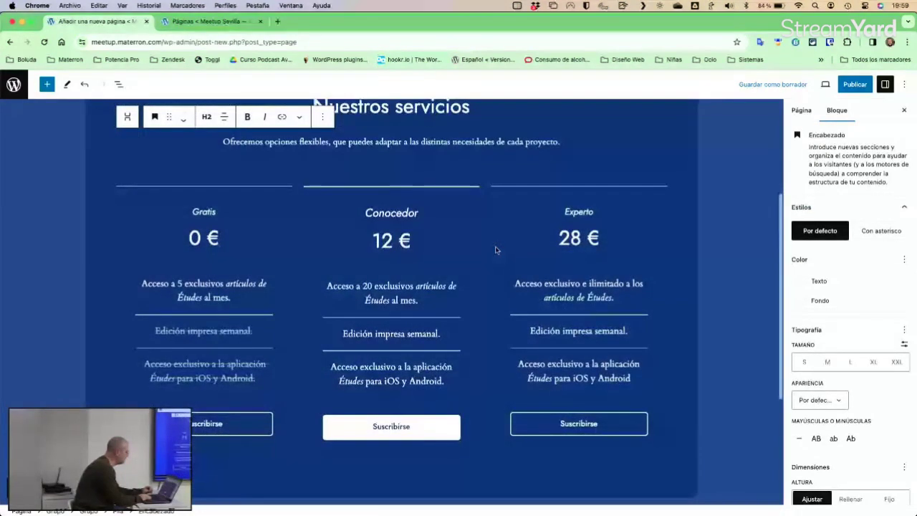
{"action": "scroll", "coordinate": [496, 250], "scroll_direction": "down", "scroll_amount": 2}
{"action": "scroll", "coordinate": [495, 250], "scroll_direction": "up", "scroll_amount": 1}
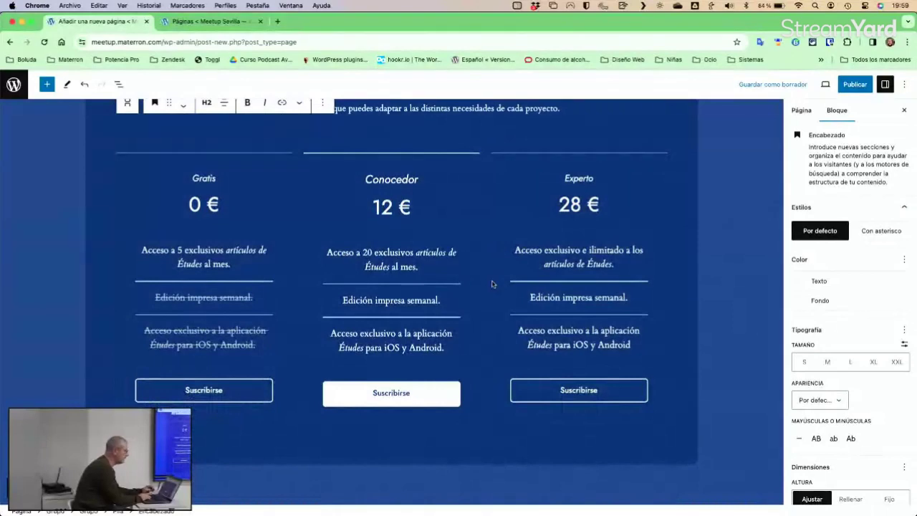
{"action": "scroll", "coordinate": [492, 285], "scroll_direction": "up", "scroll_amount": 5}
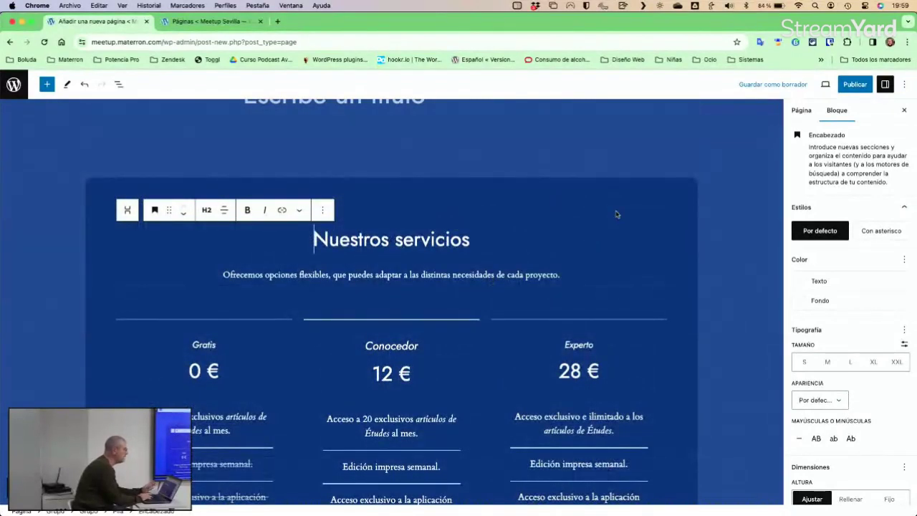
{"action": "left_click", "coordinate": [735, 226]}
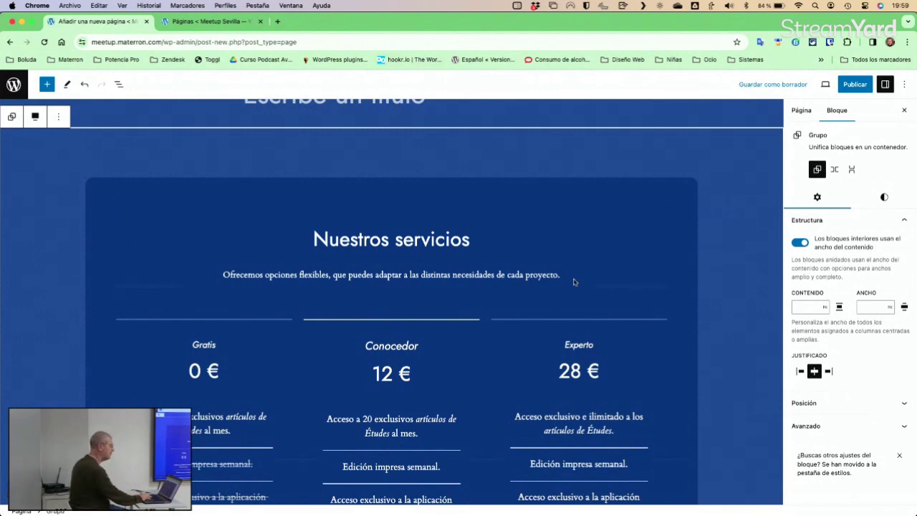
{"action": "scroll", "coordinate": [576, 279], "scroll_direction": "down", "scroll_amount": 5}
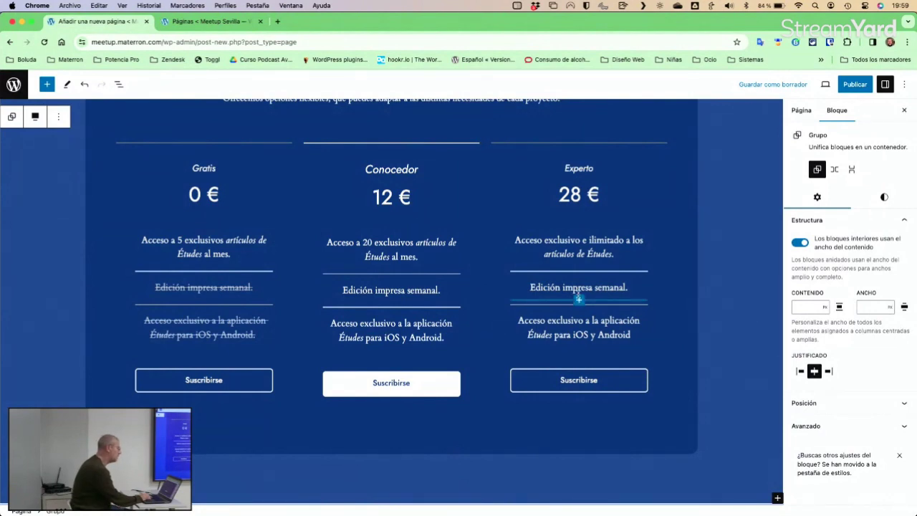
{"action": "scroll", "coordinate": [665, 266], "scroll_direction": "up", "scroll_amount": 5}
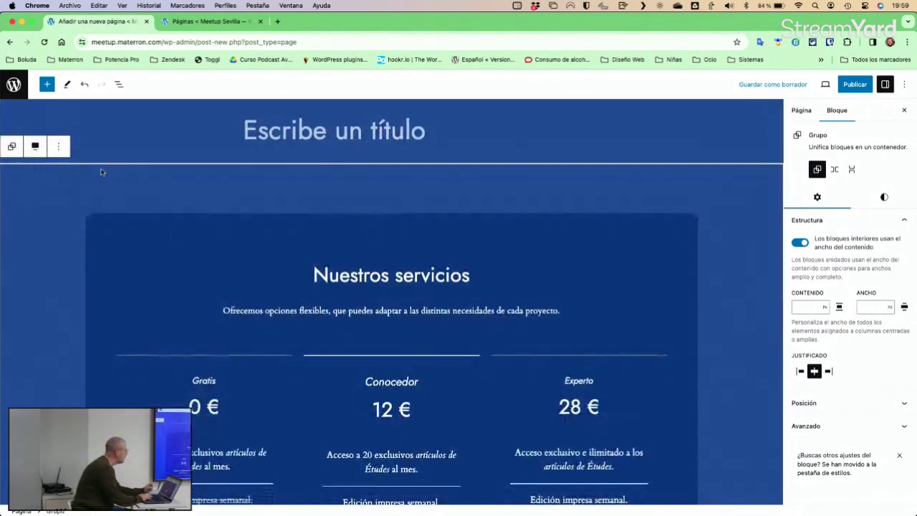
Select the inner group holding the pricing section and look at its block options and advanced settings
{"action": "left_click", "coordinate": [284, 235]}
{"action": "left_click", "coordinate": [200, 196]}
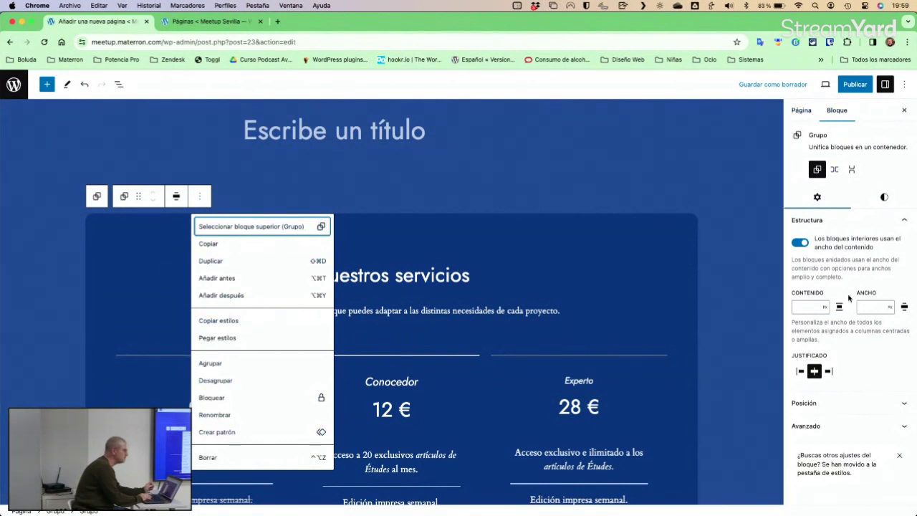
{"action": "left_click", "coordinate": [906, 427]}
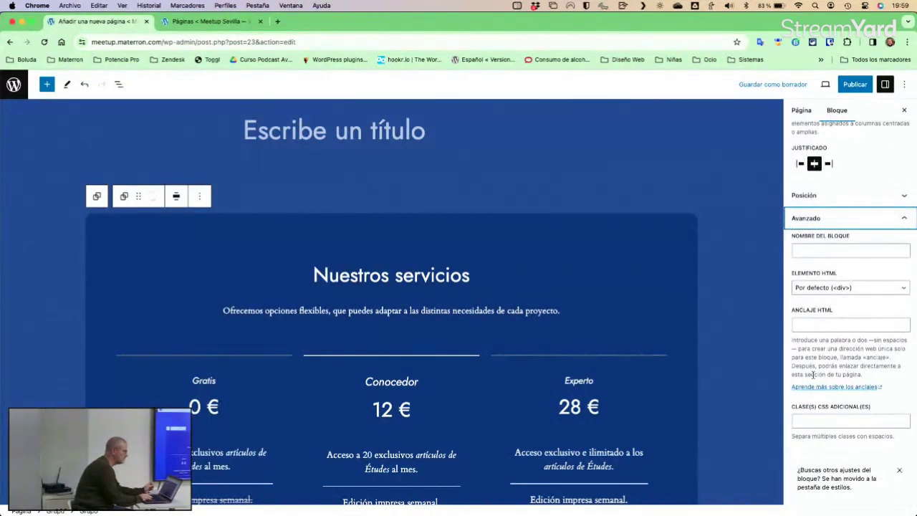
{"action": "scroll", "coordinate": [619, 341], "scroll_direction": "down", "scroll_amount": 2}
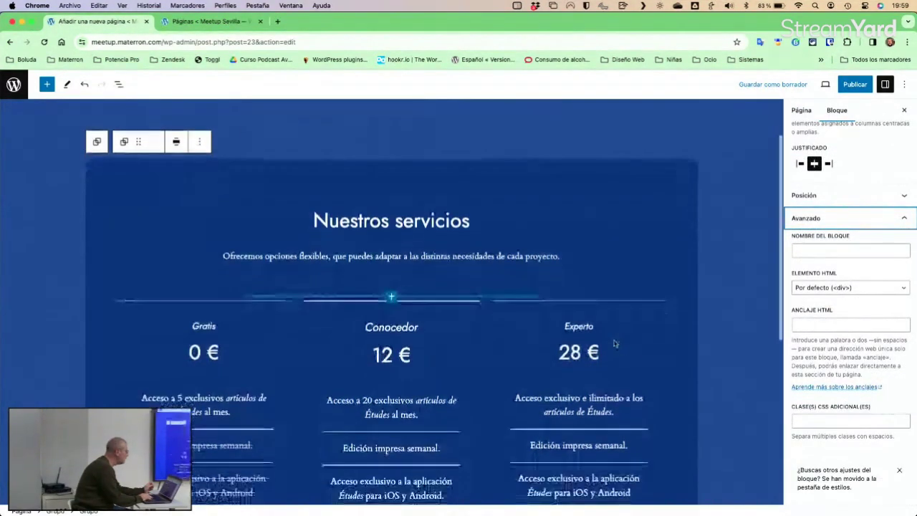
Create a synced pattern named "Listado de precios" from the selected pricing group
{"action": "left_click", "coordinate": [198, 143]}
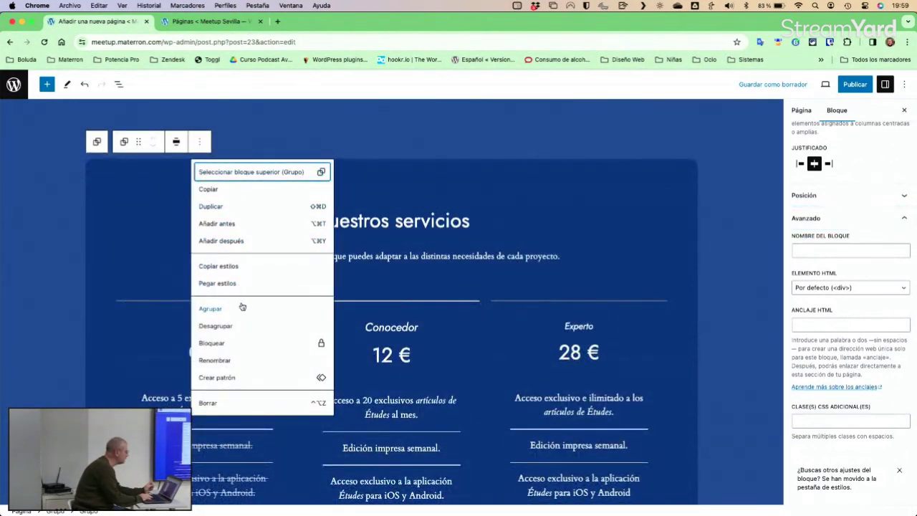
{"action": "left_click", "coordinate": [232, 378]}
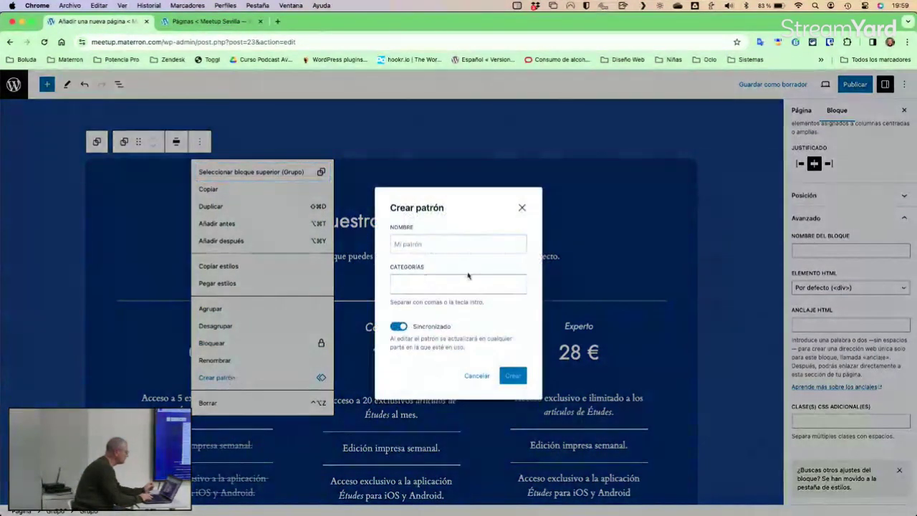
{"action": "left_click", "coordinate": [440, 242]}
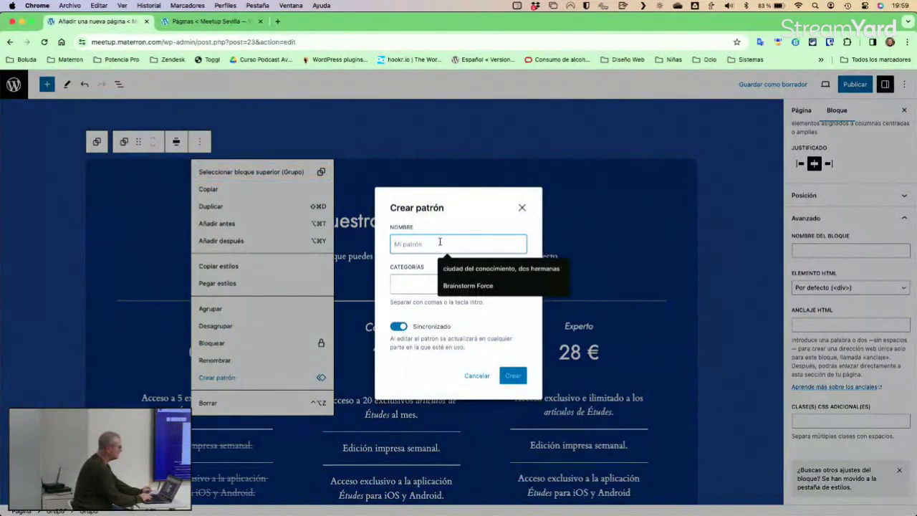
{"action": "type", "text": "Listado de precios"}
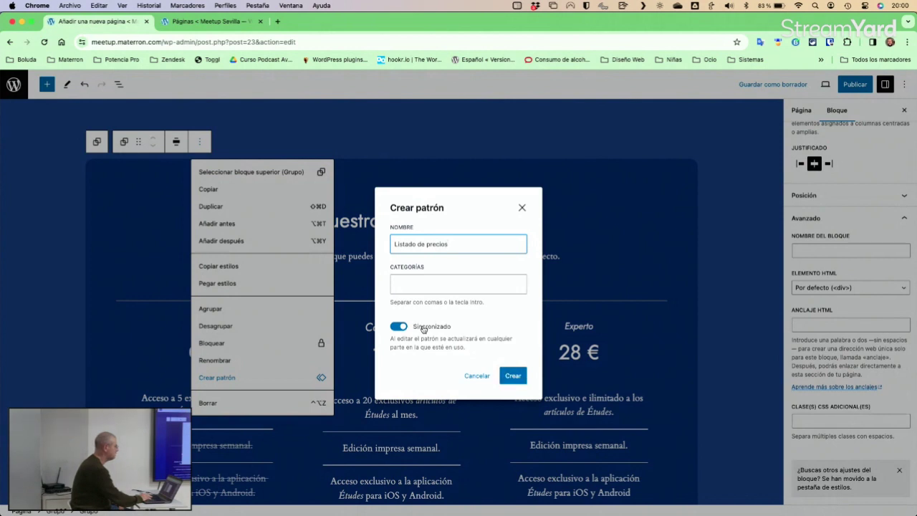
{"action": "left_click", "coordinate": [512, 375]}
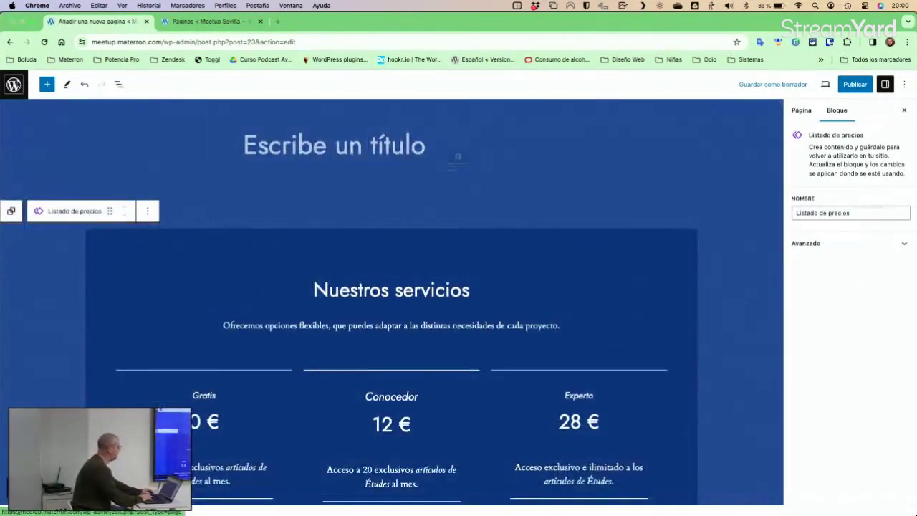
Publish the page without a title and return to the list of pages
{"action": "left_click", "coordinate": [17, 83]}
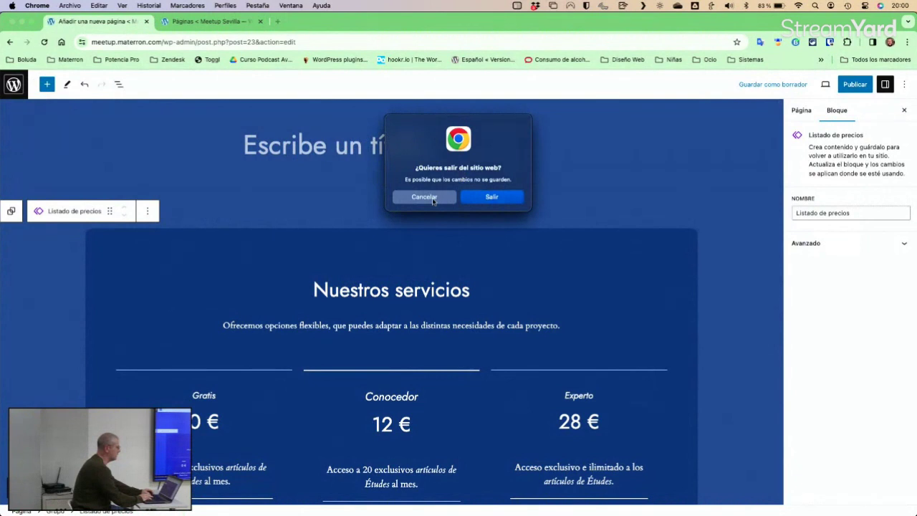
{"action": "left_click", "coordinate": [424, 197]}
{"action": "left_click", "coordinate": [852, 86]}
{"action": "left_click", "coordinate": [820, 84]}
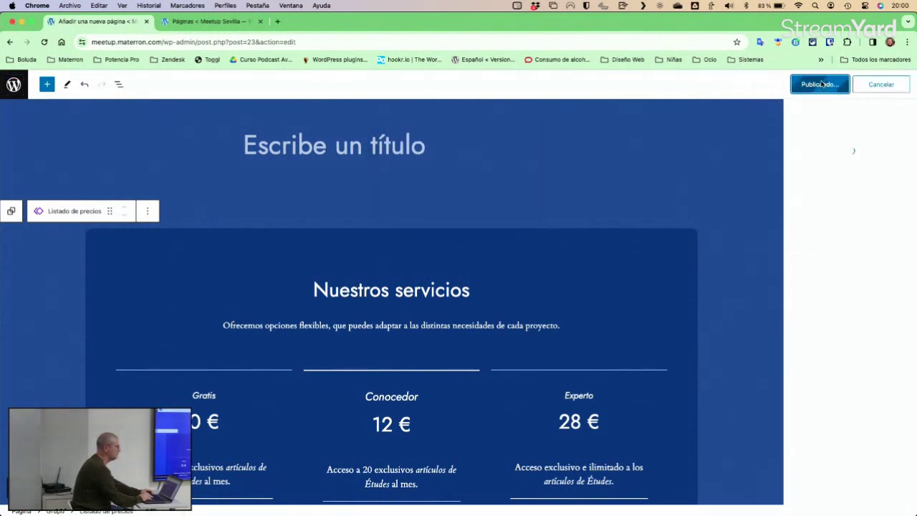
{"action": "left_click", "coordinate": [47, 85]}
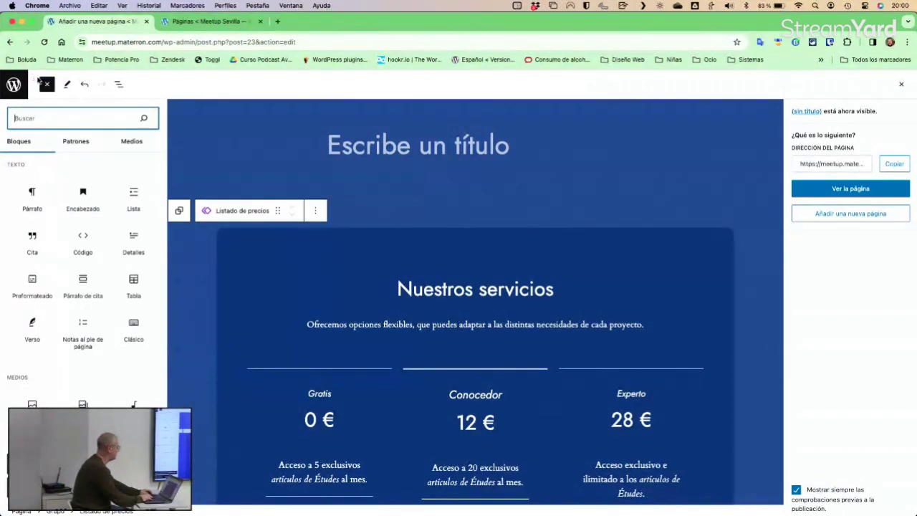
{"action": "left_click", "coordinate": [46, 85]}
{"action": "left_click", "coordinate": [13, 85]}
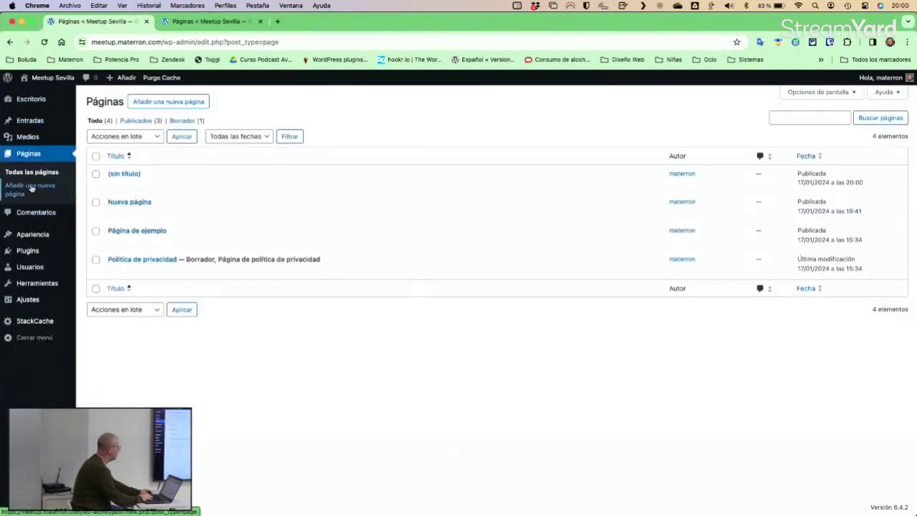
Add a new page without a starter pattern and title it "Otra página"
{"action": "left_click", "coordinate": [31, 187]}
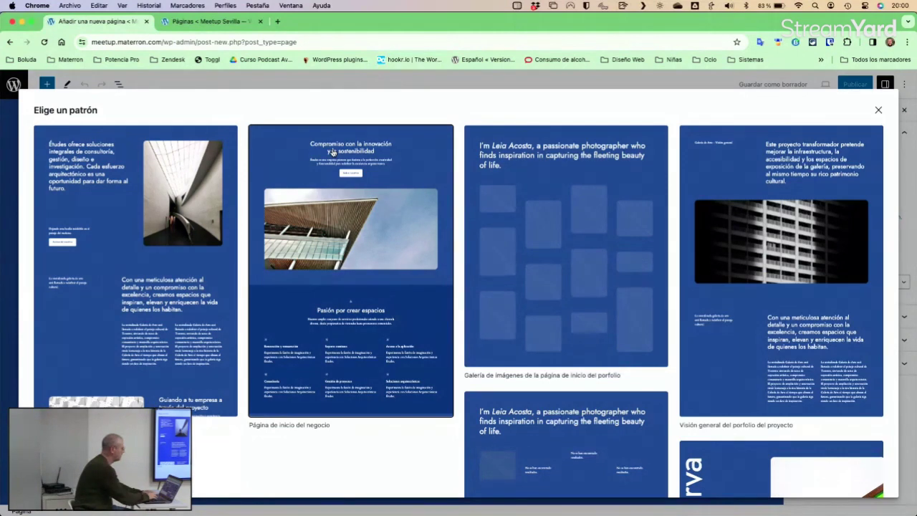
{"action": "left_click", "coordinate": [880, 110]}
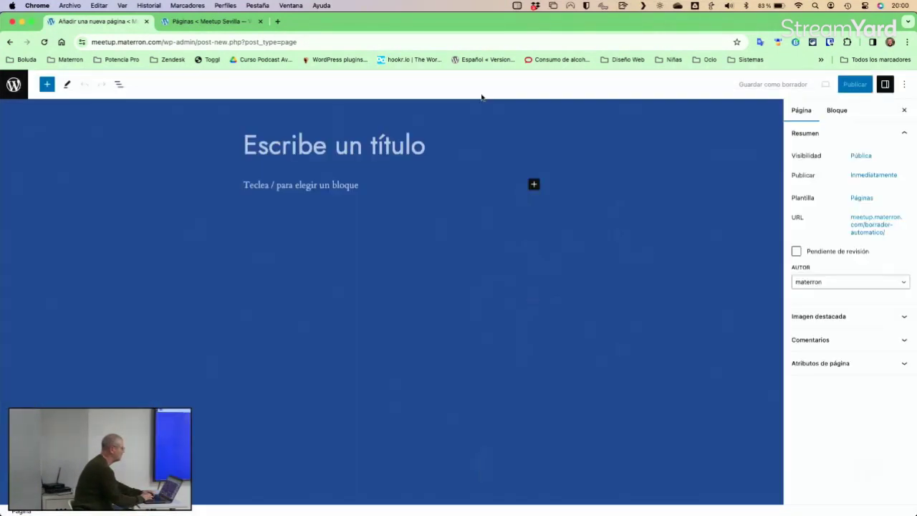
{"action": "left_click", "coordinate": [385, 144]}
{"action": "type", "text": "Otra página"}
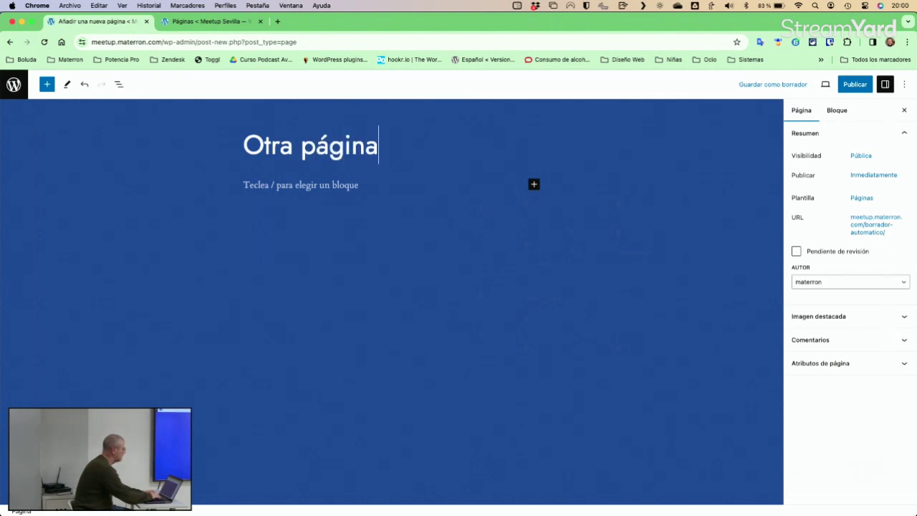
Insert the synced pattern "Listado de precios" below the title, found by searching for "lista", and publish the page
{"action": "left_click", "coordinate": [511, 184]}
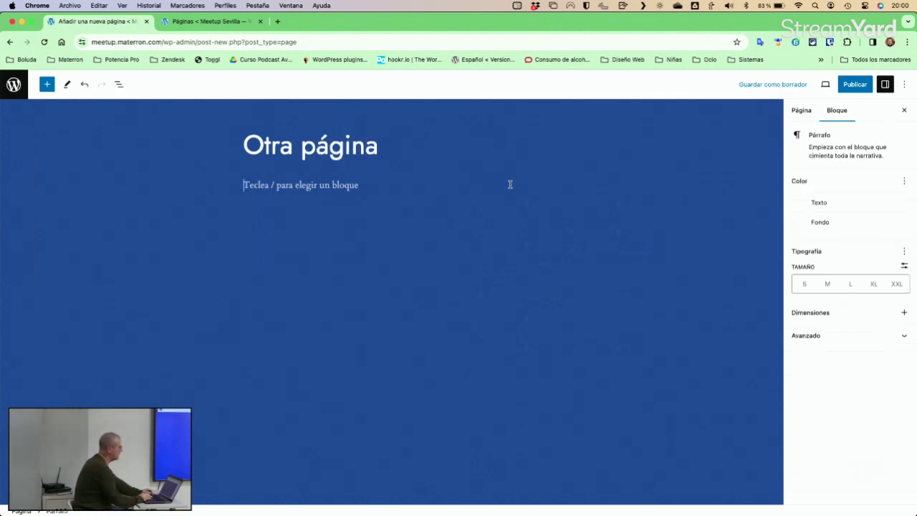
{"action": "left_click", "coordinate": [534, 186]}
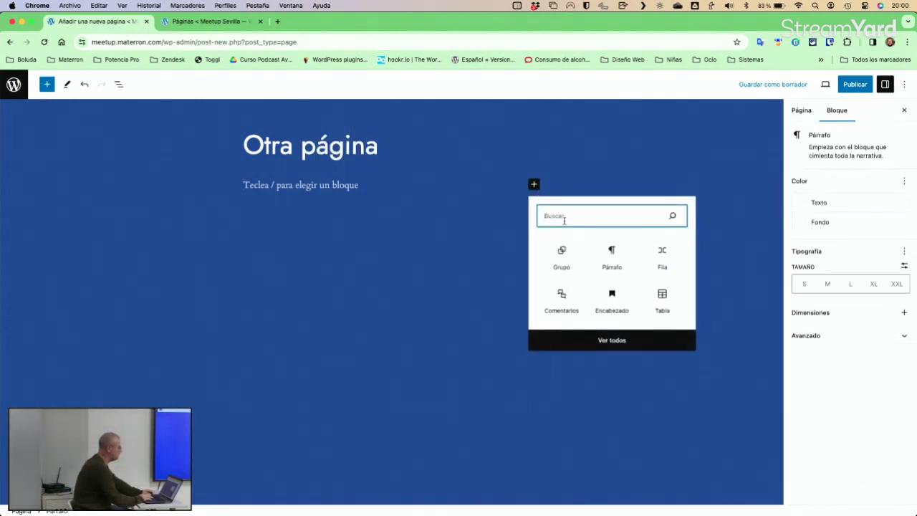
{"action": "type", "text": "lista"}
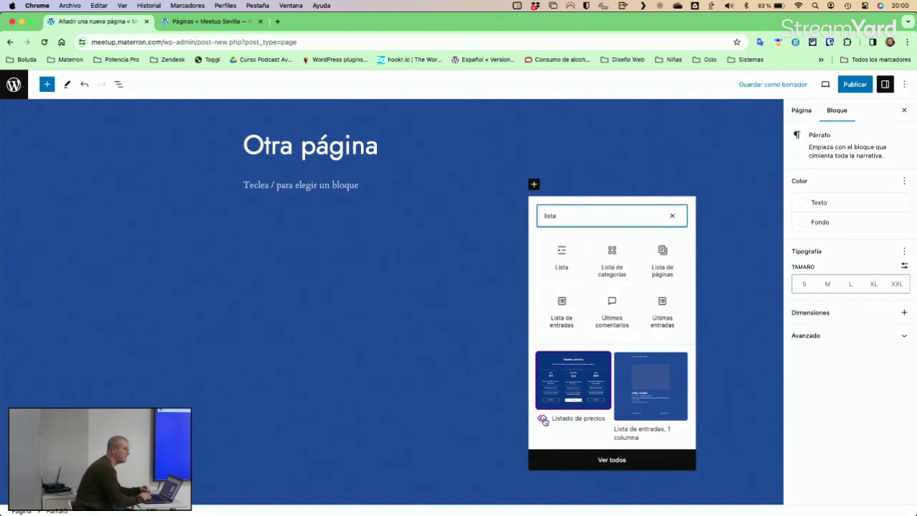
{"action": "left_click", "coordinate": [565, 399]}
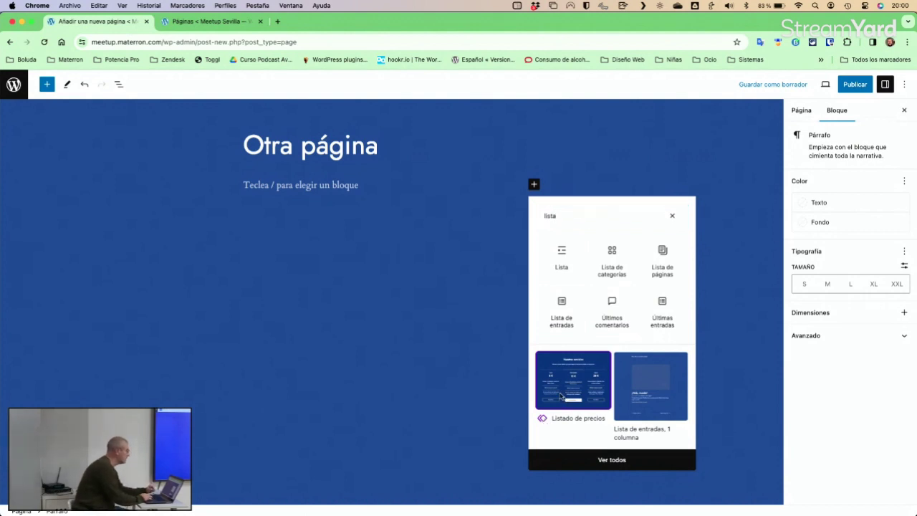
{"action": "left_click", "coordinate": [410, 244]}
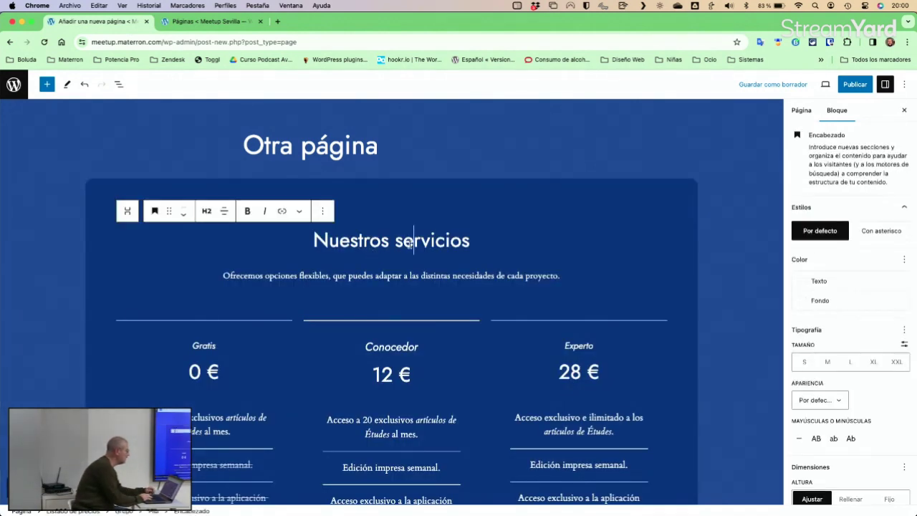
{"action": "left_click", "coordinate": [863, 84]}
{"action": "left_click", "coordinate": [796, 85]}
Visit the live site and browse its navigation links to review "Otra página" and "Página de ejemplo"
{"action": "left_click", "coordinate": [203, 22]}
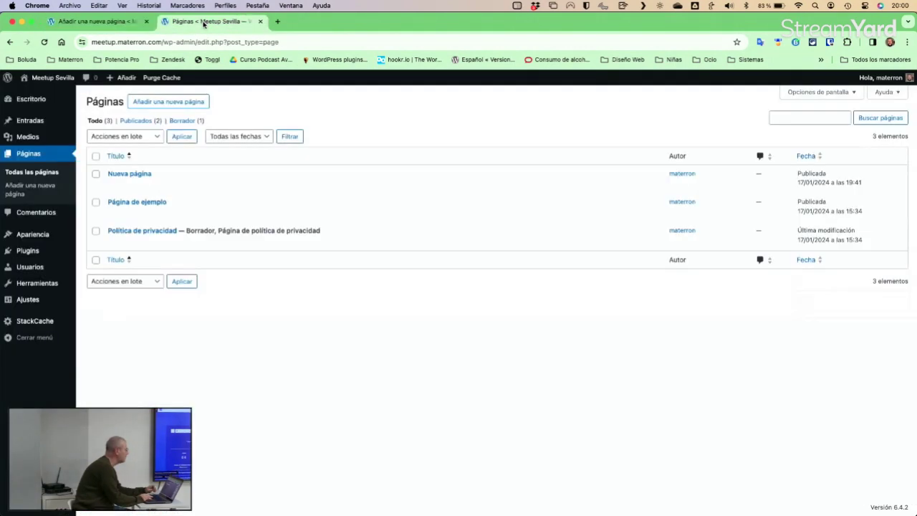
{"action": "left_click", "coordinate": [39, 92]}
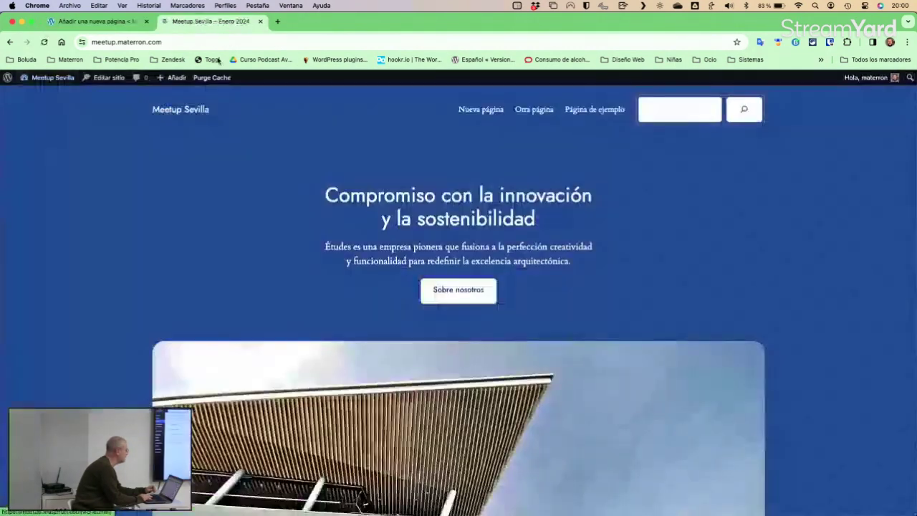
{"action": "left_click", "coordinate": [536, 113]}
{"action": "left_click", "coordinate": [489, 117]}
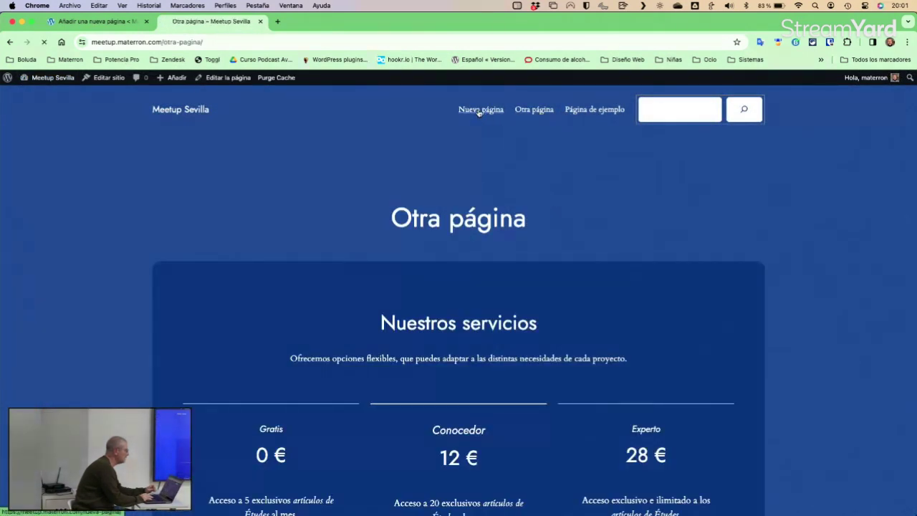
{"action": "left_click", "coordinate": [533, 111]}
{"action": "left_click", "coordinate": [594, 111]}
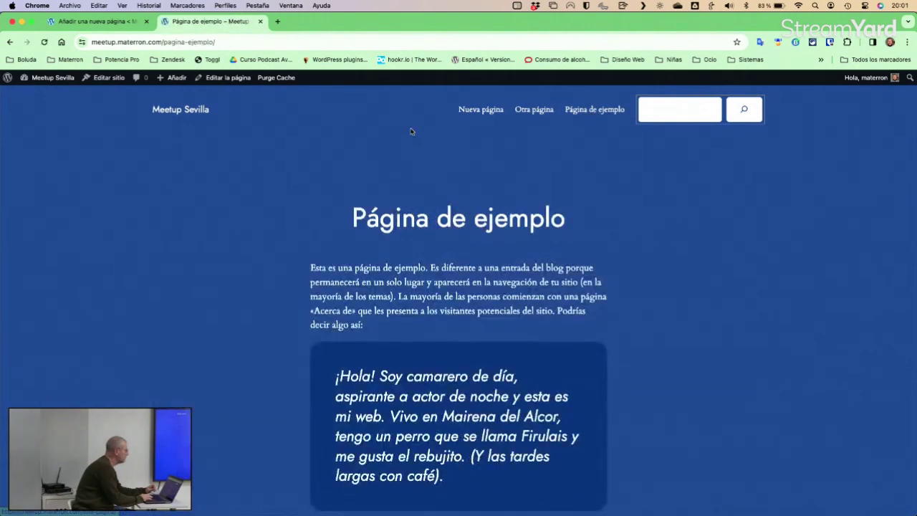
{"action": "left_click", "coordinate": [538, 113]}
Open the list of pages in a separate tab and quick-edit the untitled page, entering a person's full name as its title
{"action": "left_click", "coordinate": [82, 23]}
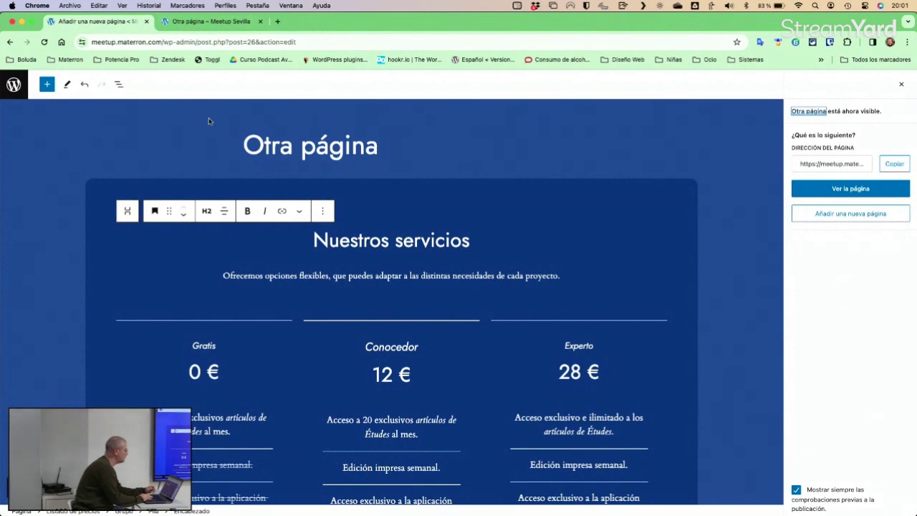
{"action": "left_click", "coordinate": [15, 86], "text": "super"}
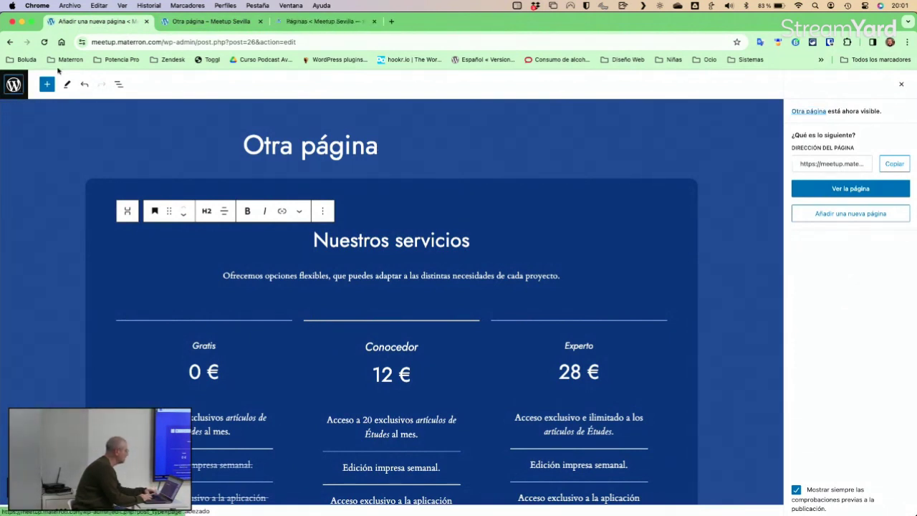
{"action": "left_click", "coordinate": [326, 21]}
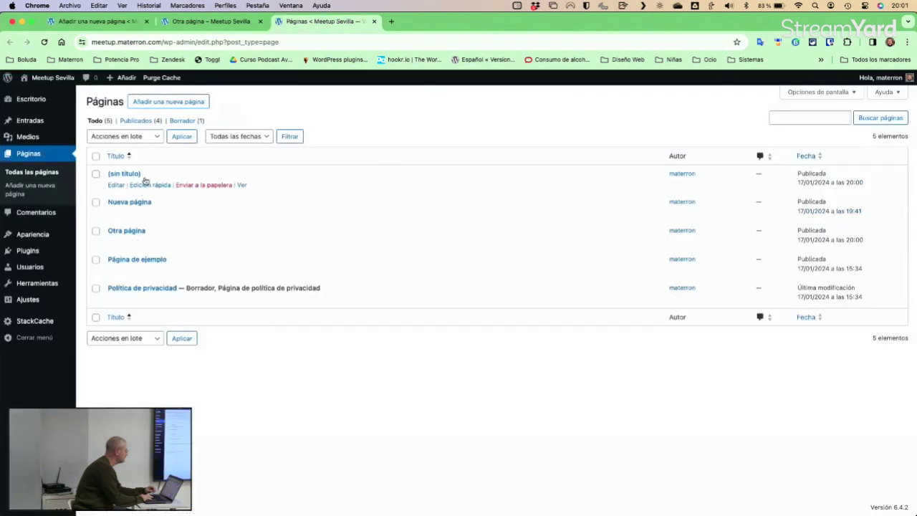
{"action": "left_click", "coordinate": [141, 185]}
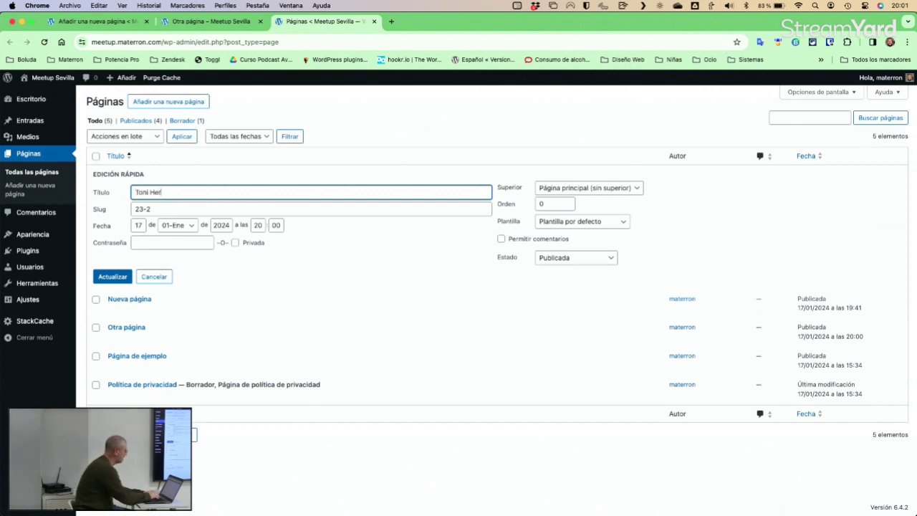
{"action": "left_click", "coordinate": [104, 276]}
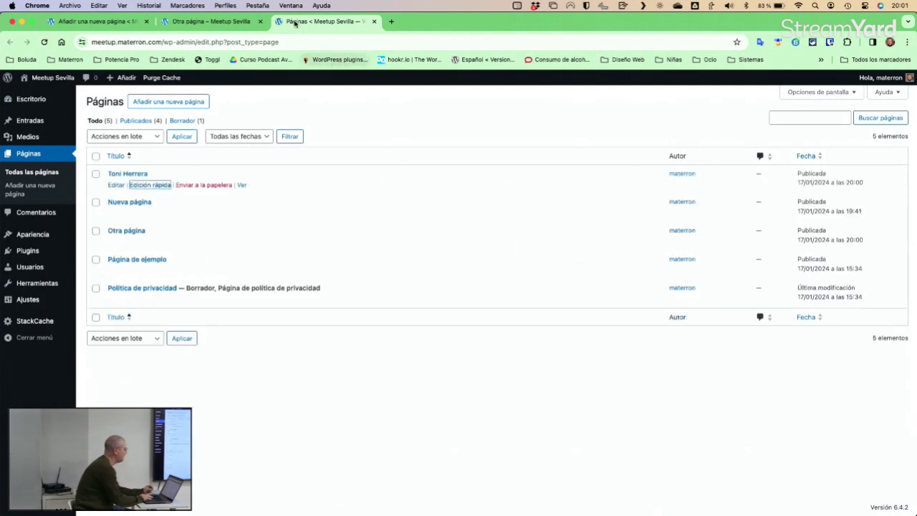
Reload the live site's home page and compare the pricing section on the renamed page and on "Otra página"
{"action": "left_click", "coordinate": [216, 24]}
{"action": "left_click", "coordinate": [190, 111]}
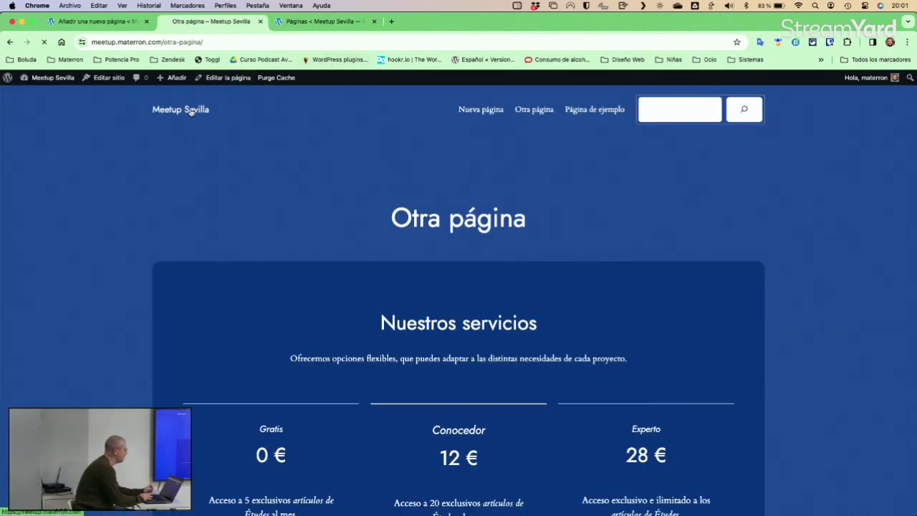
{"action": "left_click", "coordinate": [604, 110]}
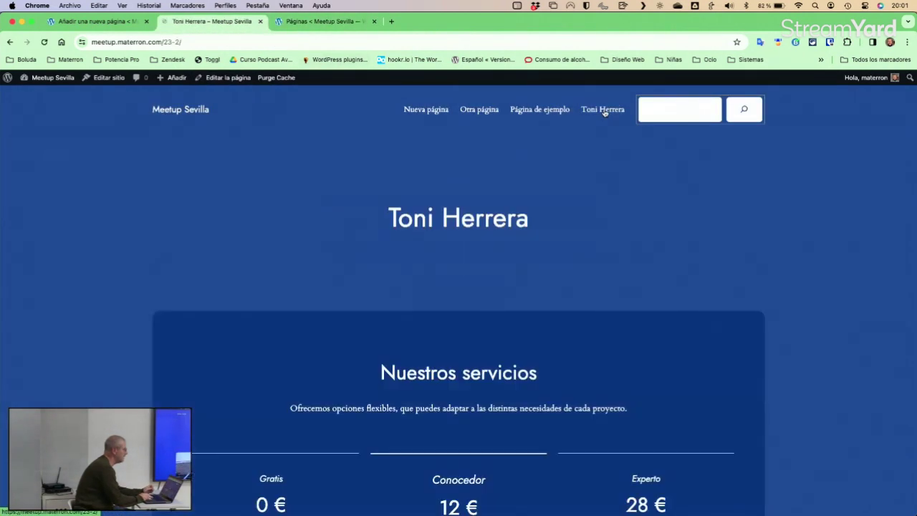
{"action": "left_click", "coordinate": [545, 110]}
{"action": "left_click", "coordinate": [479, 110]}
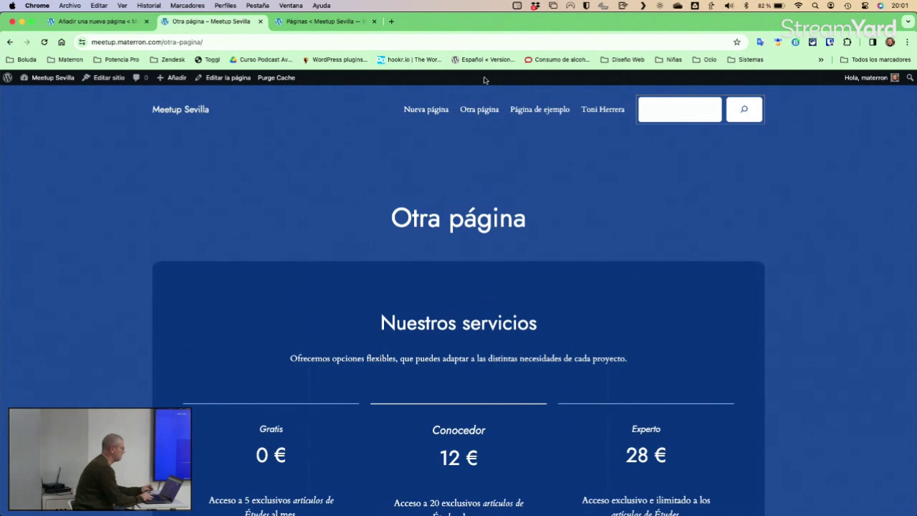
{"action": "left_click", "coordinate": [331, 22]}
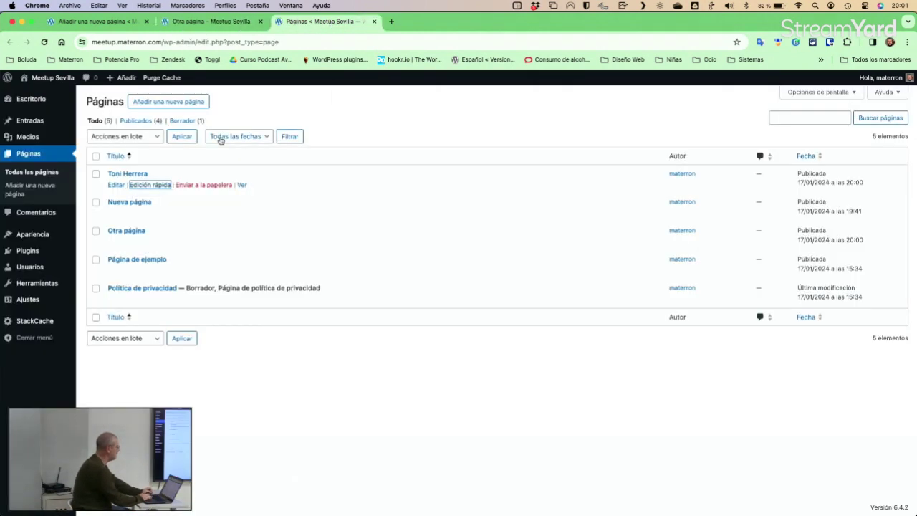
In the editor for "Otra página", change the pricing pattern's heading to "Nuestras cozas"
{"action": "left_click", "coordinate": [120, 22]}
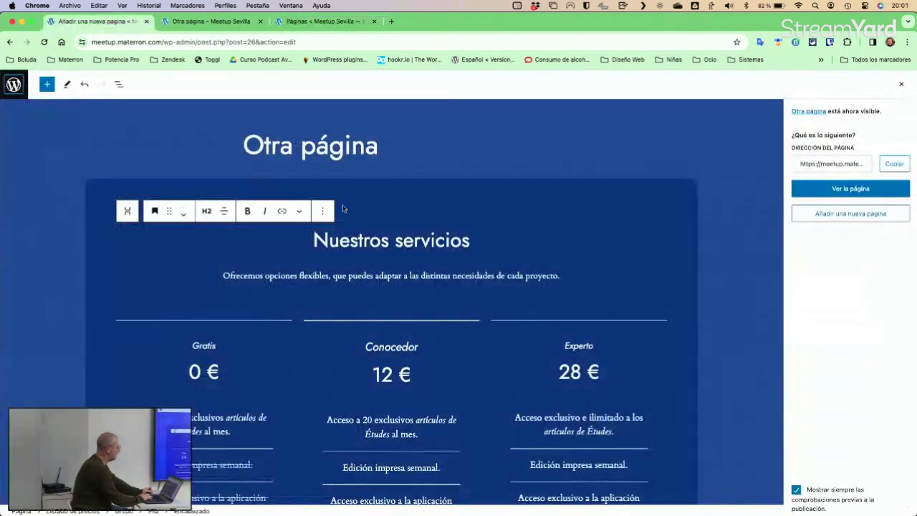
{"action": "double_click", "coordinate": [424, 243]}
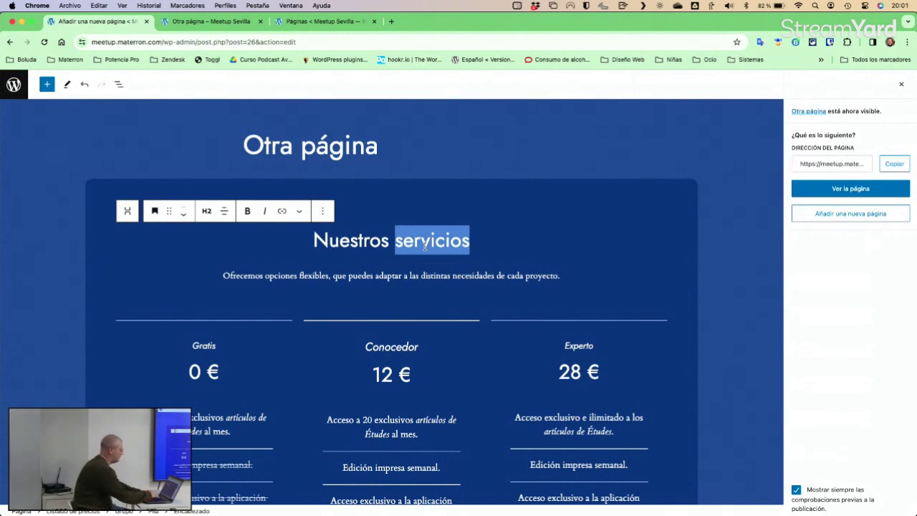
{"action": "key", "text": "BackSpace"}
{"action": "key", "text": "BackSpace"}
{"action": "key", "text": "BackSpace"}
{"action": "key", "text": "BackSpace"}
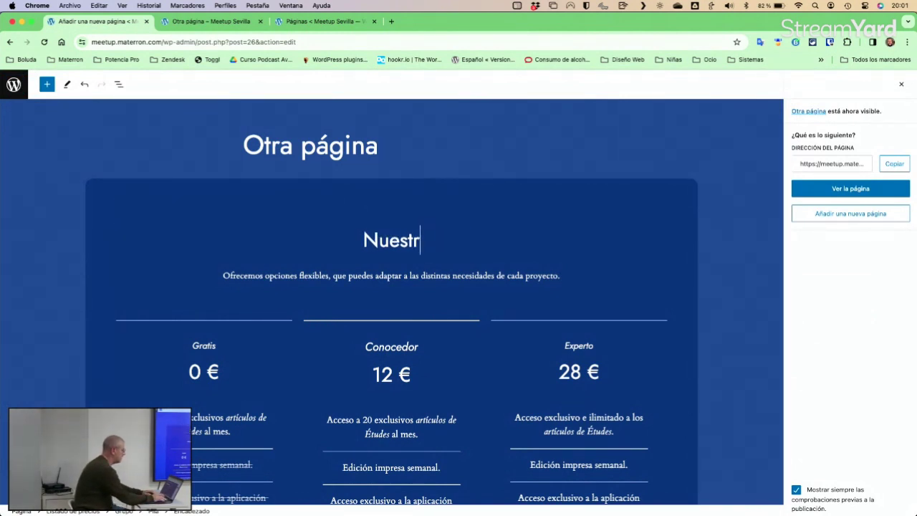
{"action": "type", "text": "as cozas"}
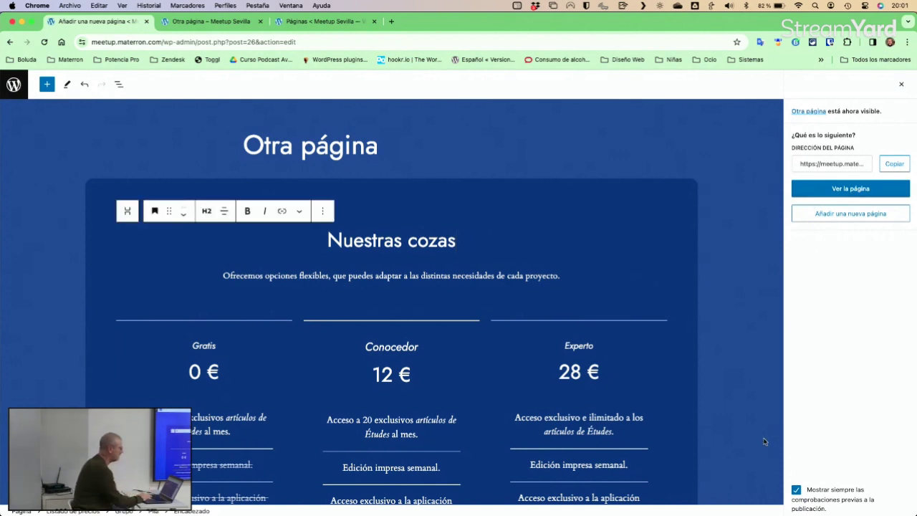
{"action": "key", "text": "Right"}
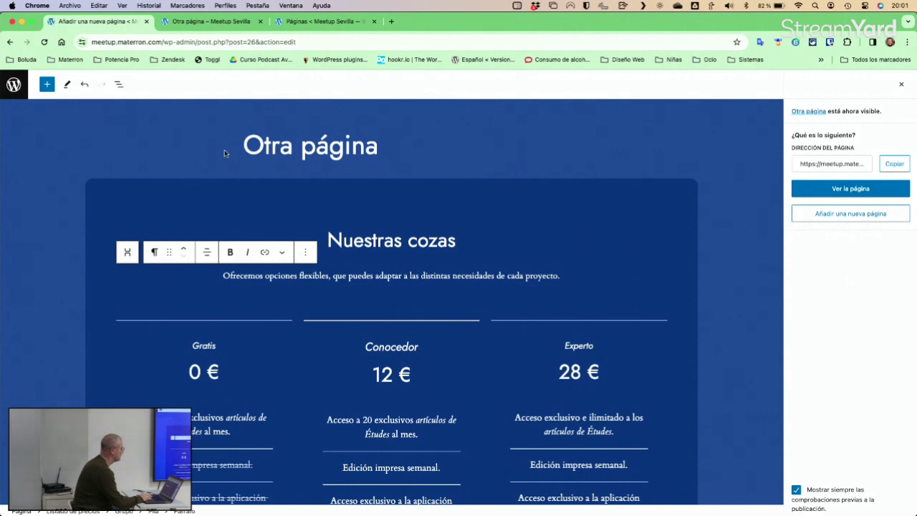
{"action": "left_click", "coordinate": [302, 144]}
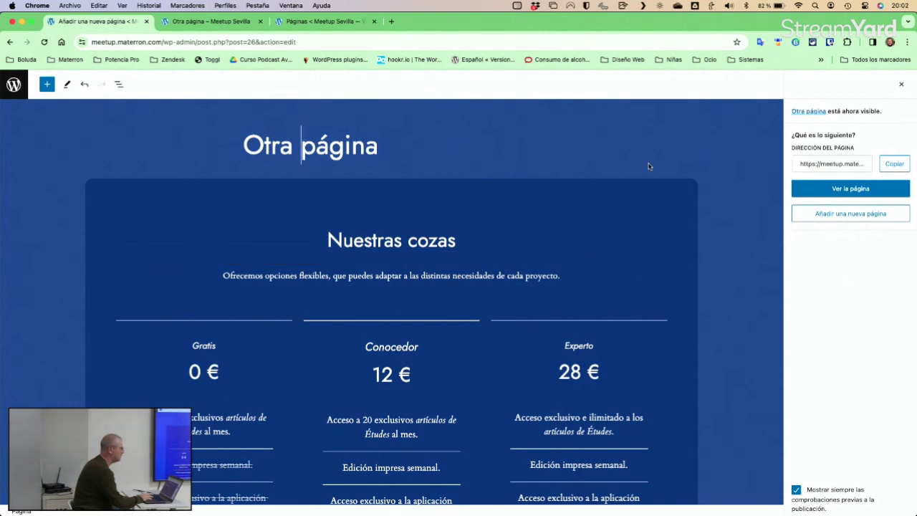
Stay in the editor, close the publishing summary and update the page together with the modified synced pattern
{"action": "left_click", "coordinate": [874, 189]}
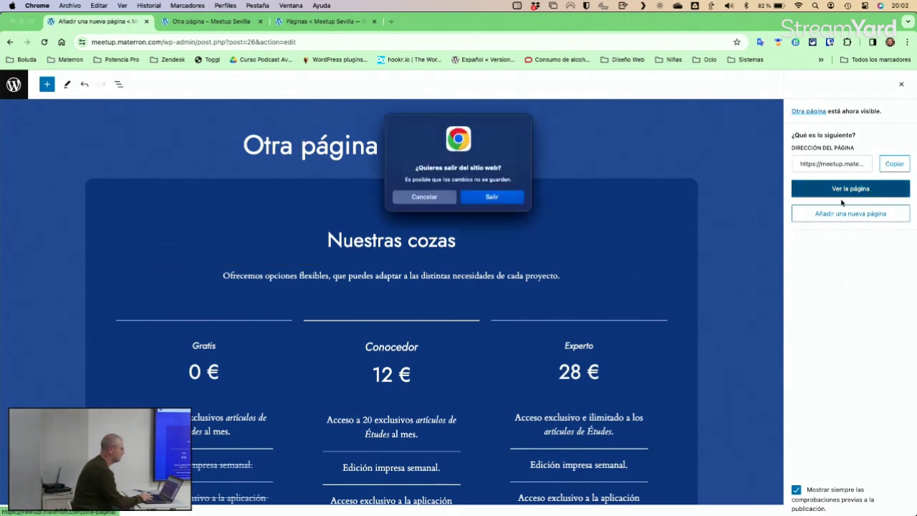
{"action": "left_click", "coordinate": [439, 197]}
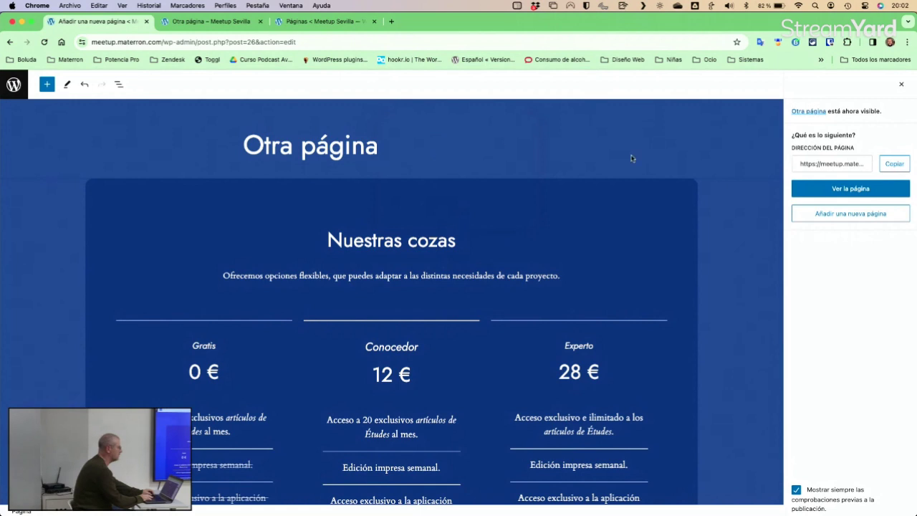
{"action": "left_click", "coordinate": [901, 85]}
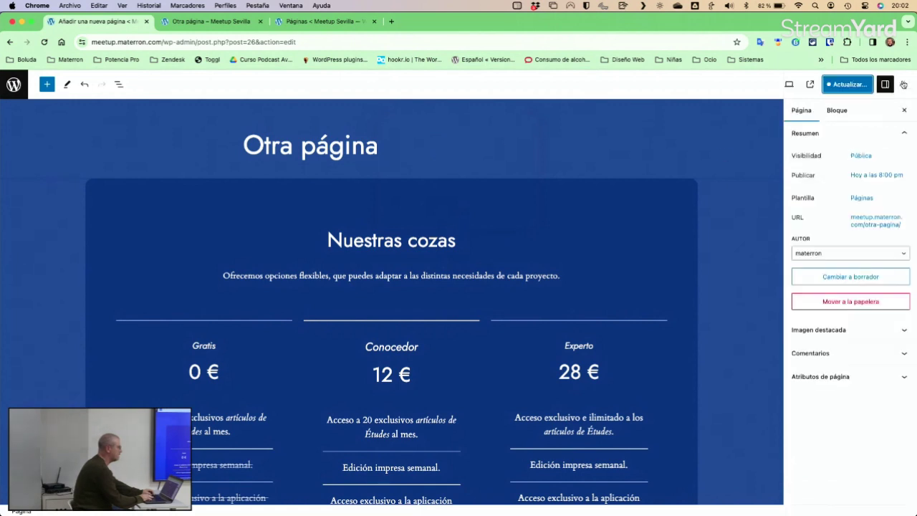
{"action": "left_click", "coordinate": [841, 87]}
{"action": "left_click", "coordinate": [821, 87]}
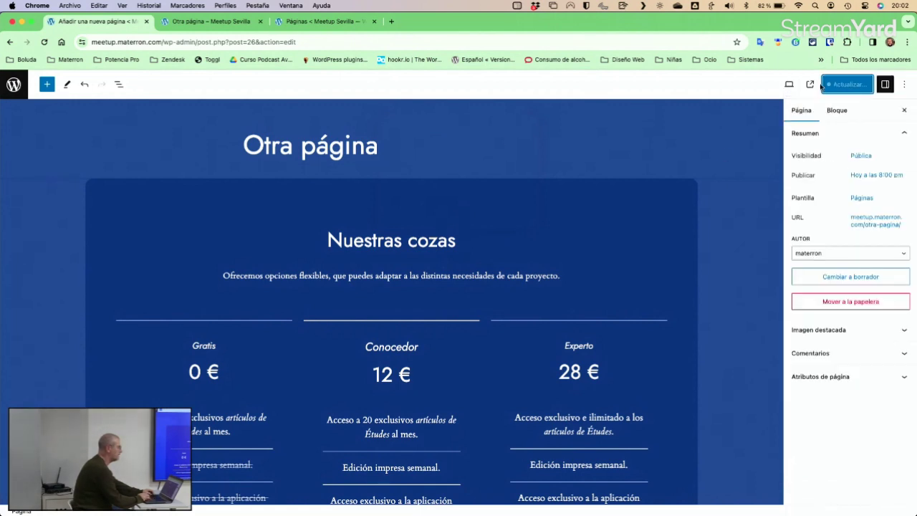
Compare the pricing heading on the live "Otra página" with the one in the editor
{"action": "left_click", "coordinate": [355, 25]}
{"action": "left_click", "coordinate": [229, 23]}
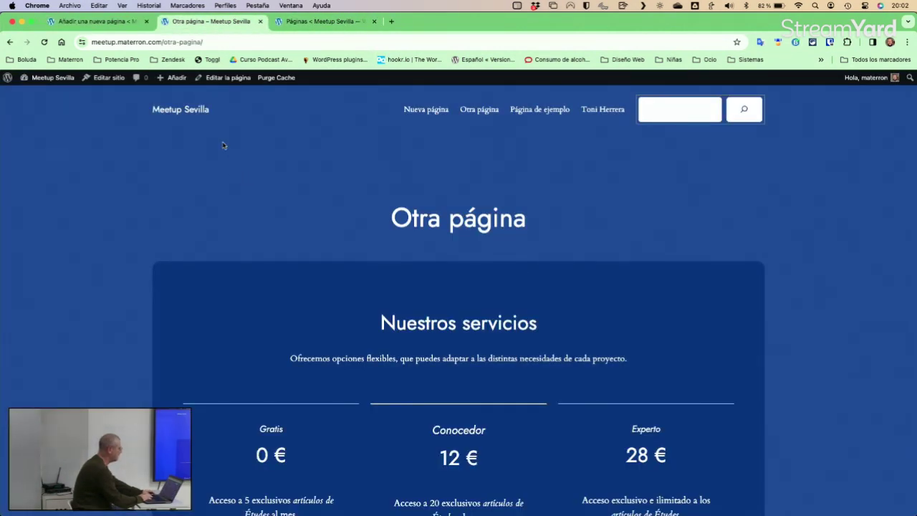
{"action": "left_click", "coordinate": [88, 22]}
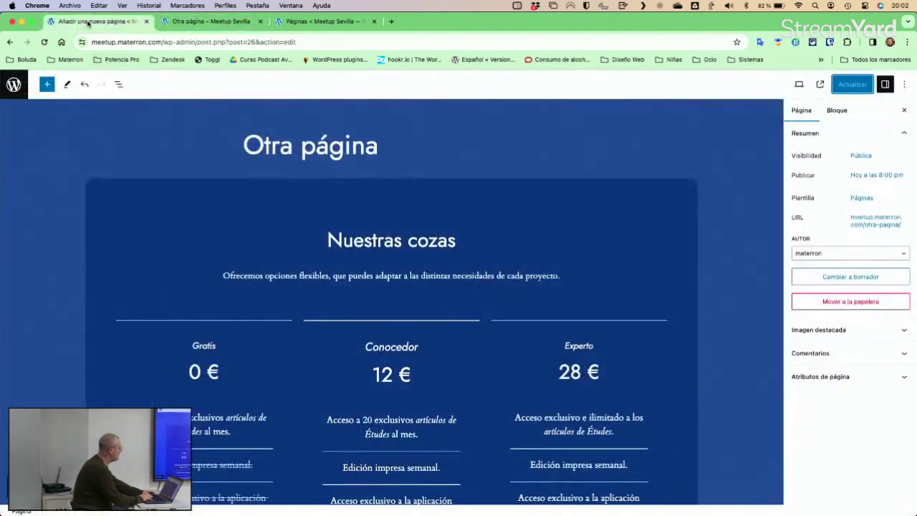
{"action": "left_click", "coordinate": [247, 18]}
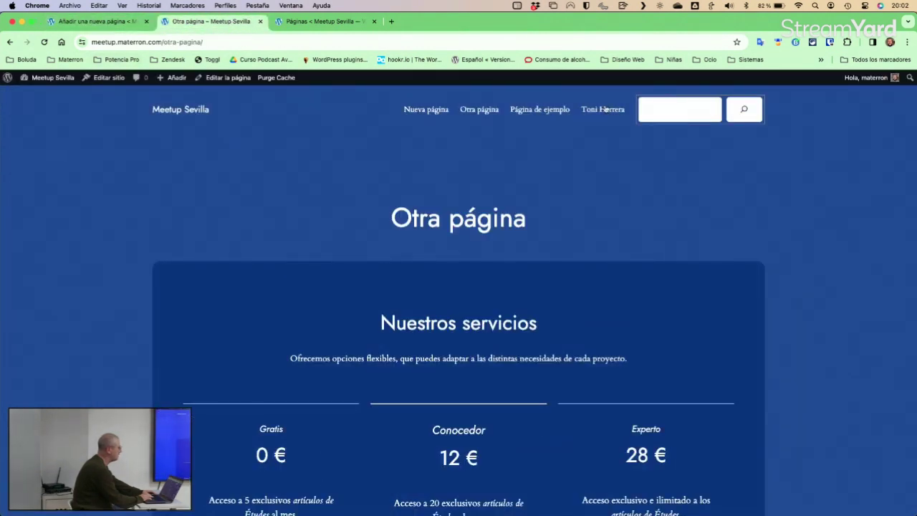
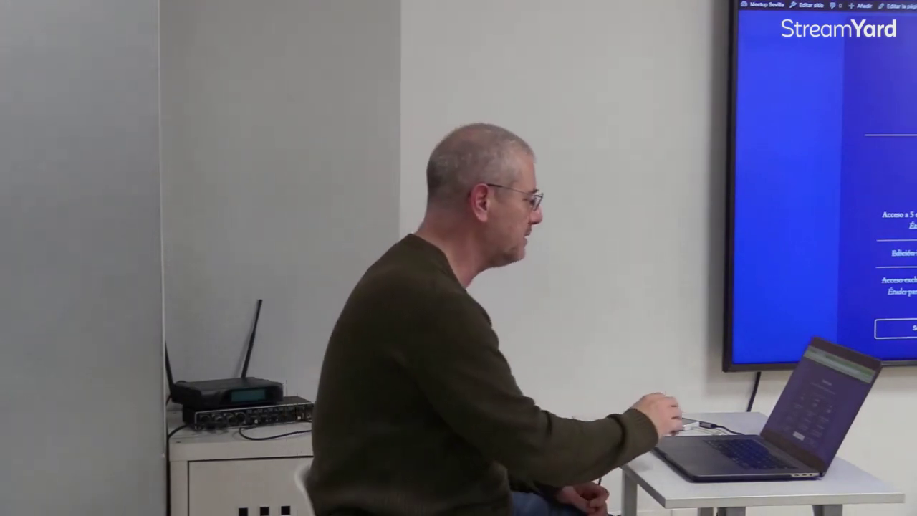
{"action": "scroll", "coordinate": [821, 215], "scroll_direction": "down", "scroll_amount": 1}
{"action": "scroll", "coordinate": [820, 186], "scroll_direction": "down", "scroll_amount": 5}
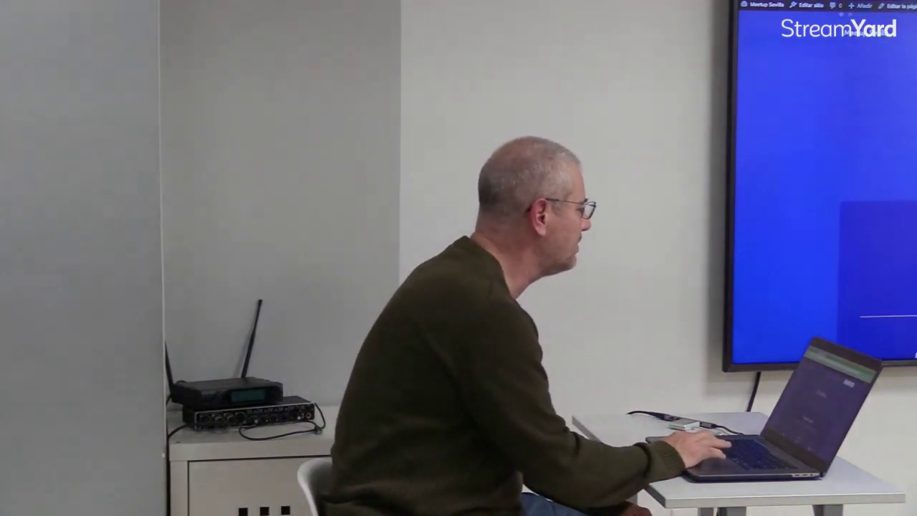
{"action": "key", "text": "super+Tab"}
{"action": "key", "text": "alt+Tab"}
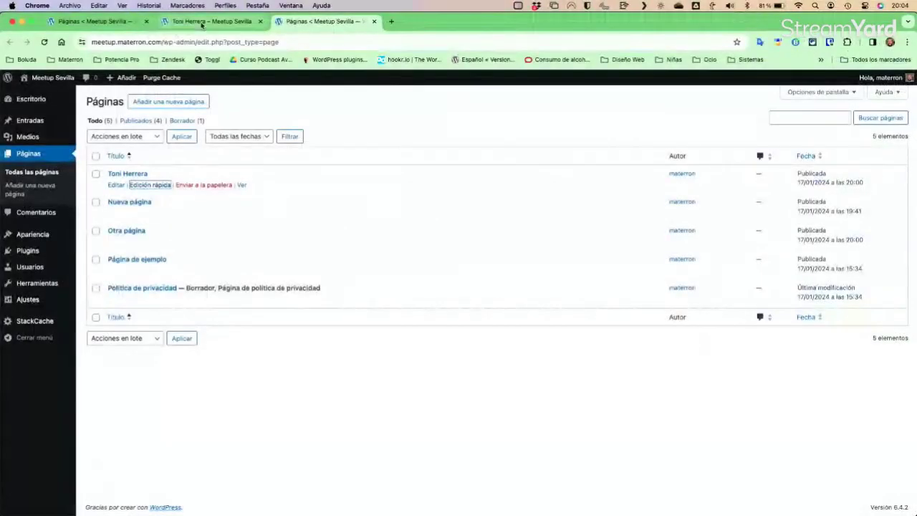
View the live version of the renamed page to check the pricing section's heading
{"action": "left_click", "coordinate": [208, 22]}
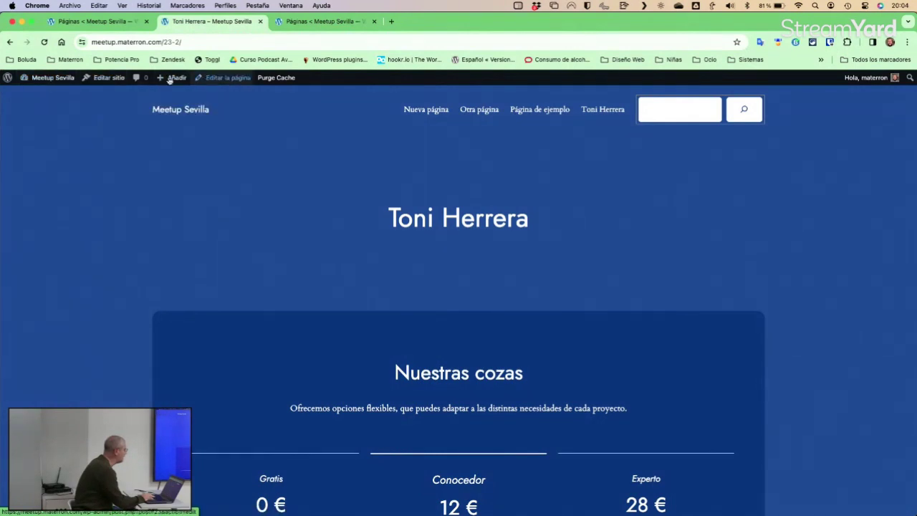
Go from the live page to the site editor's patterns and open the management list of the site's own patterns
{"action": "left_click", "coordinate": [105, 80]}
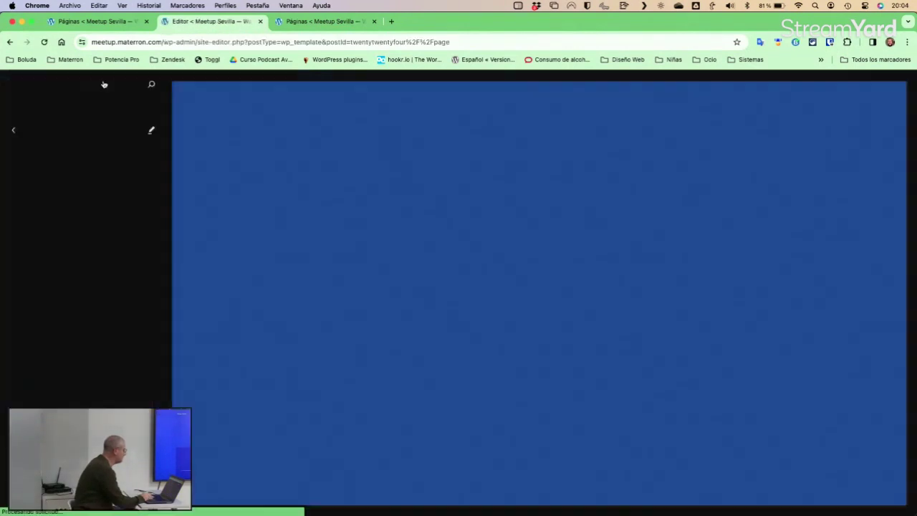
{"action": "left_click", "coordinate": [16, 131]}
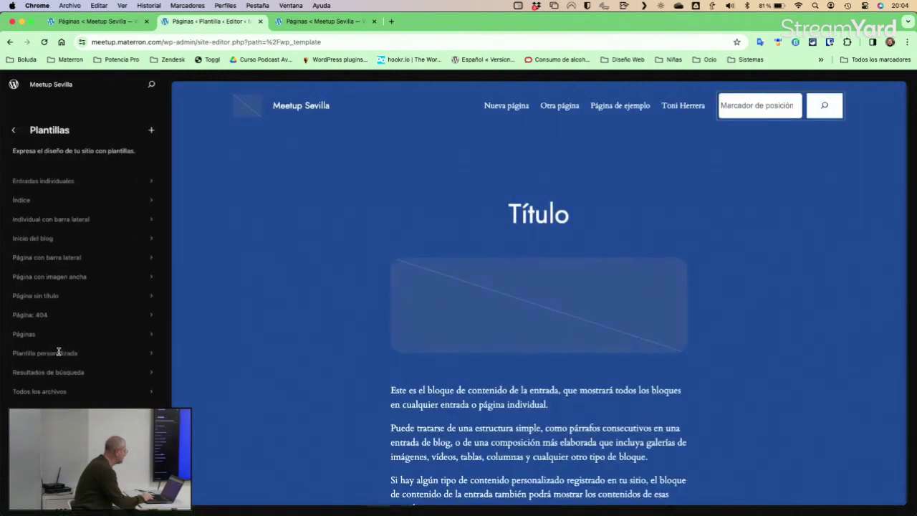
{"action": "left_click", "coordinate": [13, 130]}
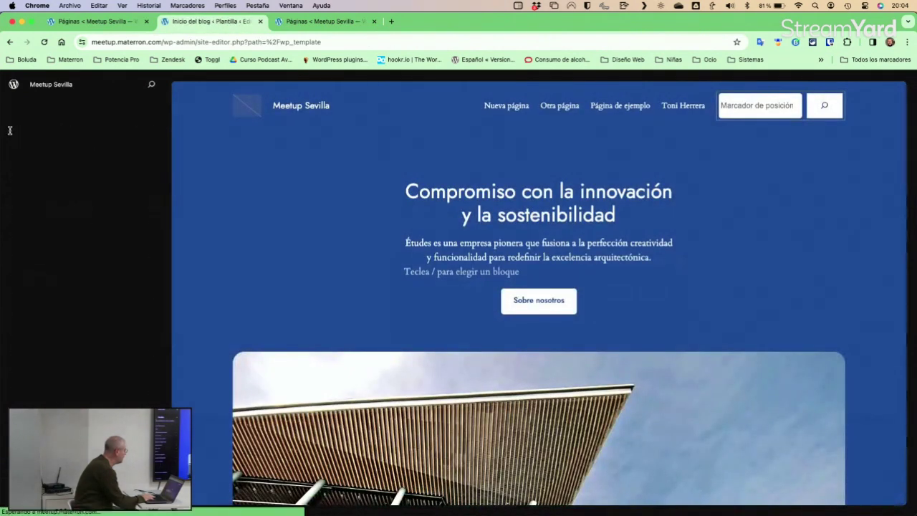
{"action": "left_click", "coordinate": [41, 266]}
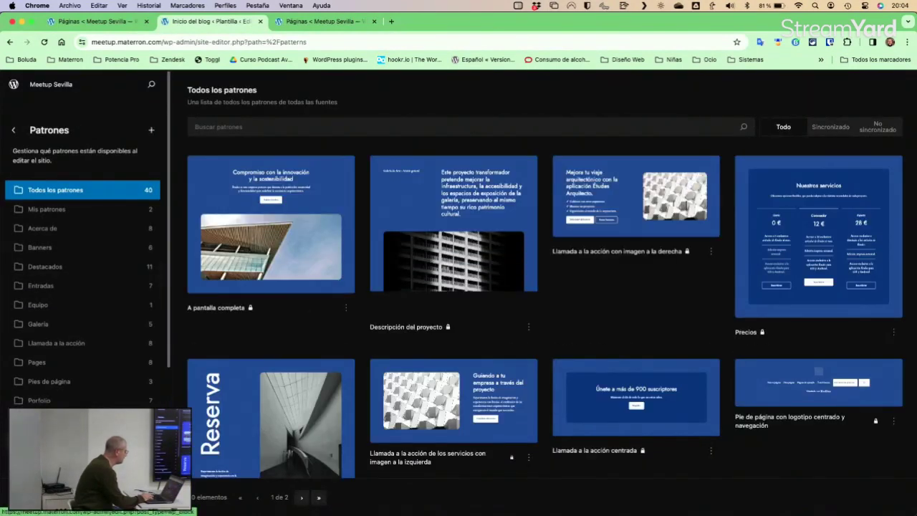
{"action": "left_click", "coordinate": [214, 424]}
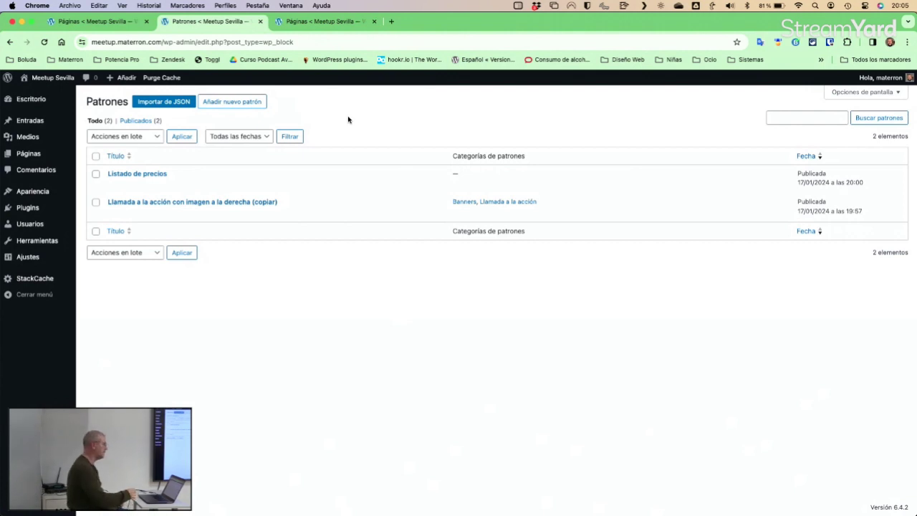
{"action": "mouse_move", "coordinate": [57, 84]}
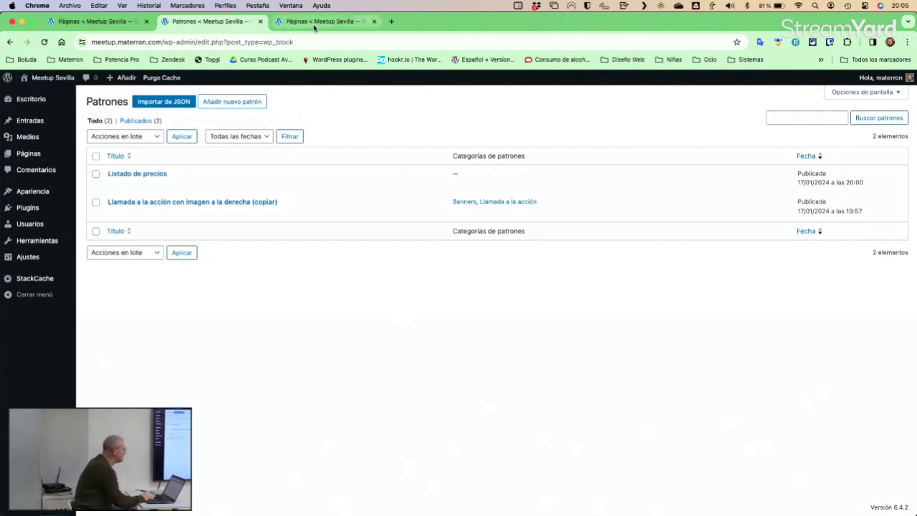
Return to the pages list, launch the site editor and open the "Inicio del blog" template for editing
{"action": "left_click", "coordinate": [81, 21]}
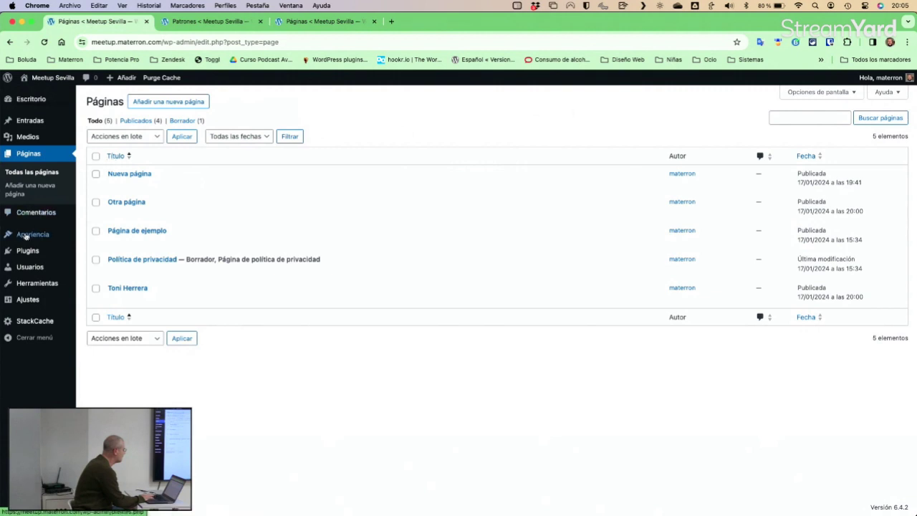
{"action": "mouse_move", "coordinate": [31, 270]}
{"action": "mouse_move", "coordinate": [32, 237]}
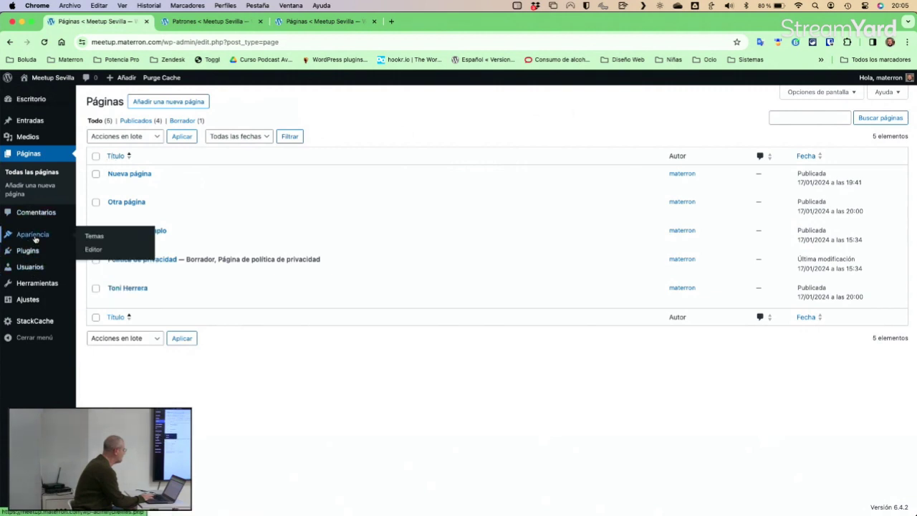
{"action": "left_click", "coordinate": [92, 249]}
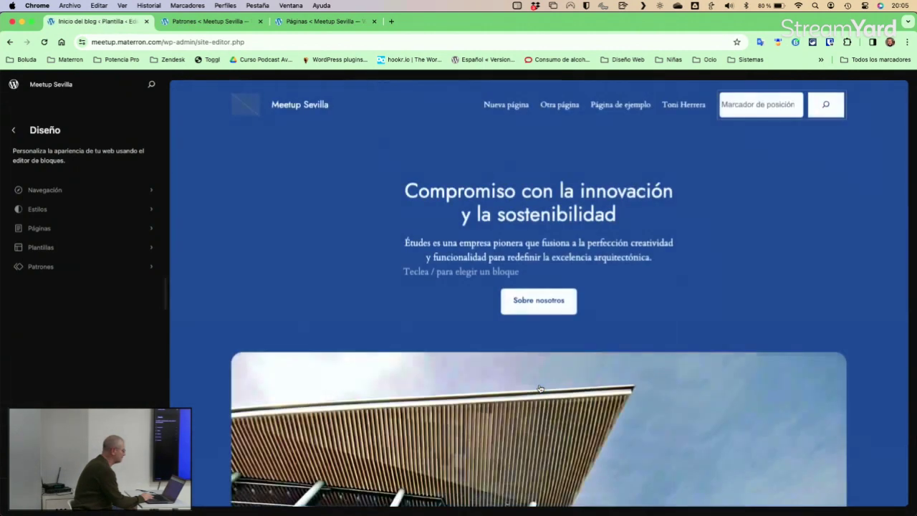
{"action": "left_click", "coordinate": [795, 267]}
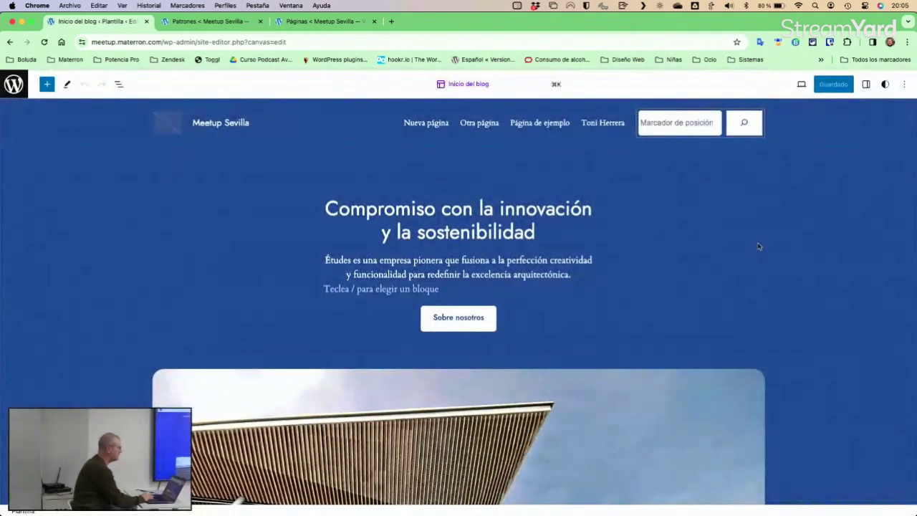
Export the theme with its updated templates and styles, saving it as twentytwentyfour in the Descargas folder
{"action": "left_click", "coordinate": [904, 84]}
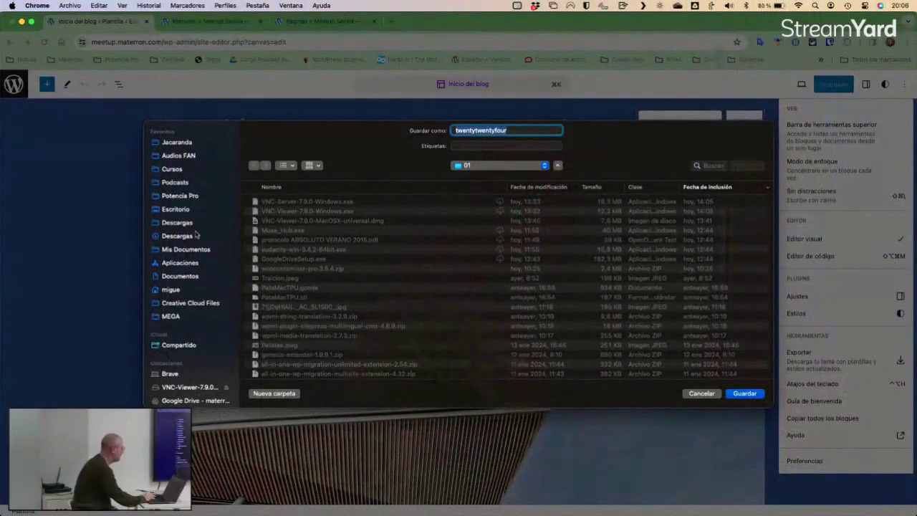
{"action": "left_click", "coordinate": [179, 236]}
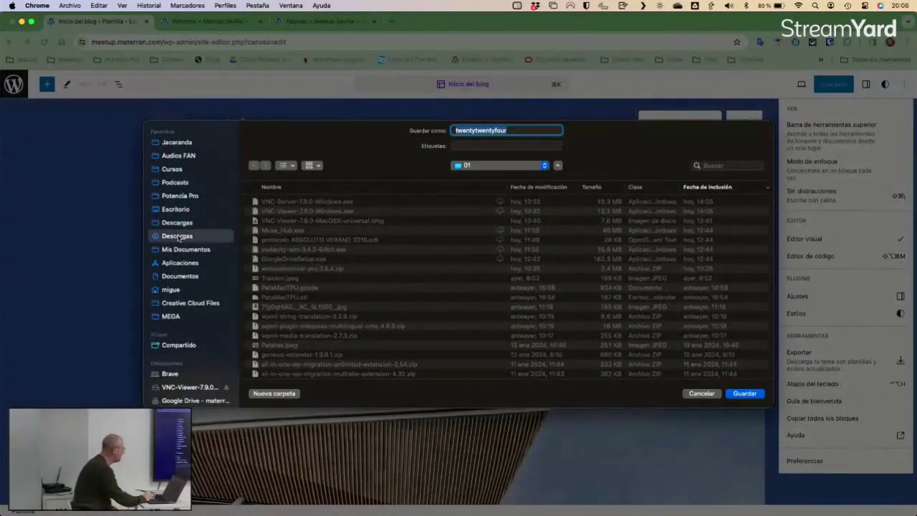
{"action": "left_click", "coordinate": [744, 393]}
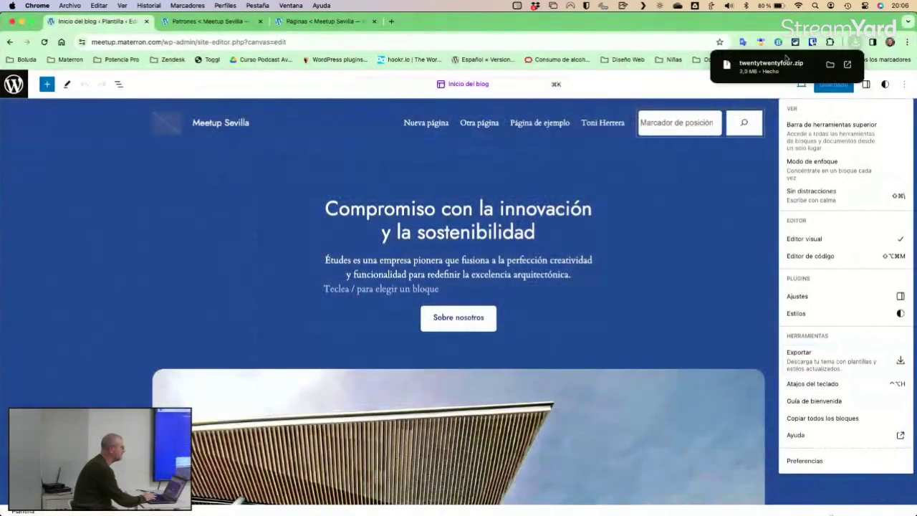
Unpack the downloaded twentytwentyfour.zip and preview the theme.json file inside the extracted folder
{"action": "left_click", "coordinate": [781, 68]}
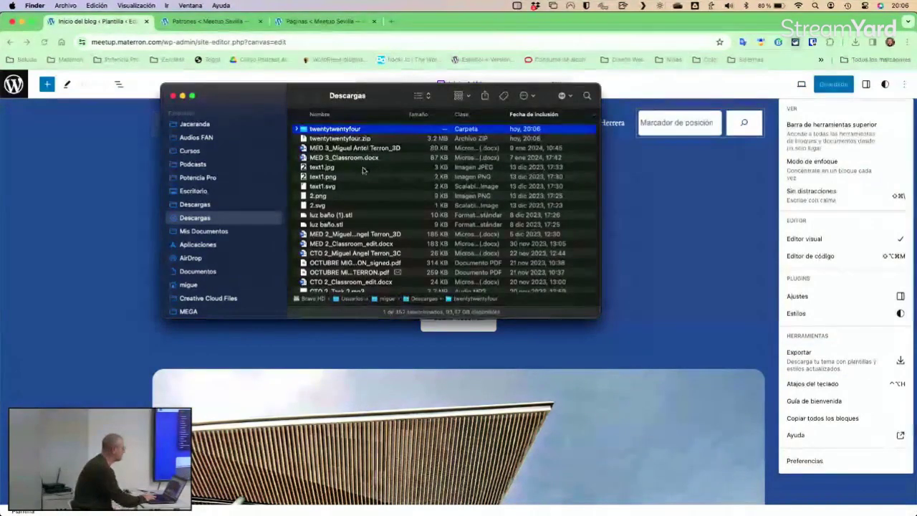
{"action": "key", "text": "Right"}
{"action": "key", "text": "Down"}
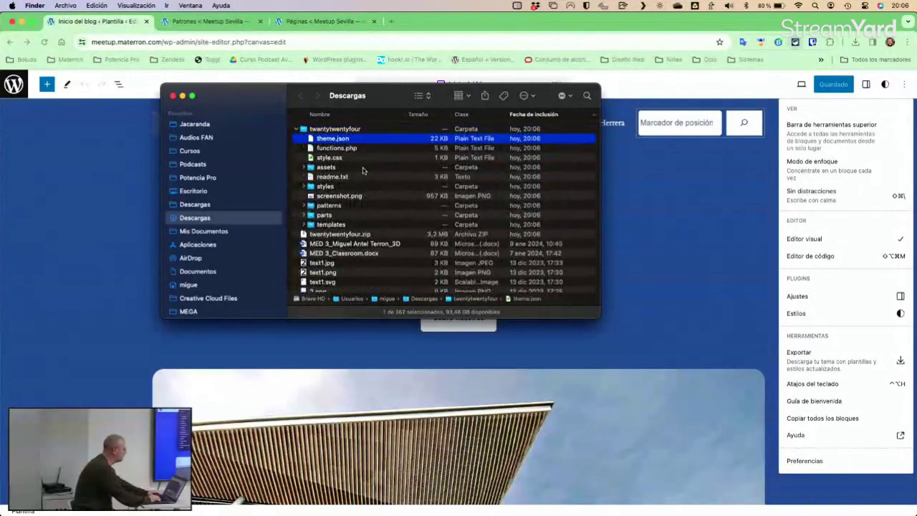
{"action": "key", "text": "space"}
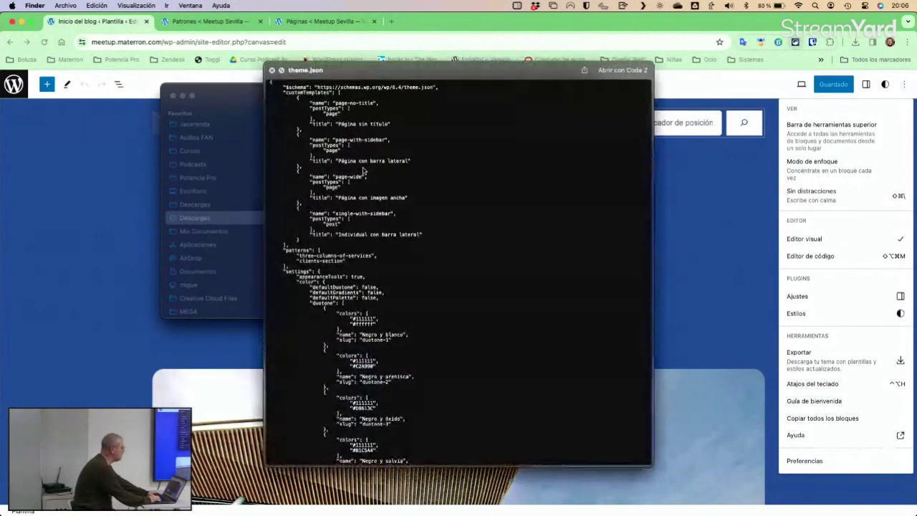
{"action": "scroll", "coordinate": [362, 171], "scroll_direction": "down", "scroll_amount": 10}
{"action": "scroll", "coordinate": [363, 170], "scroll_direction": "up", "scroll_amount": 10}
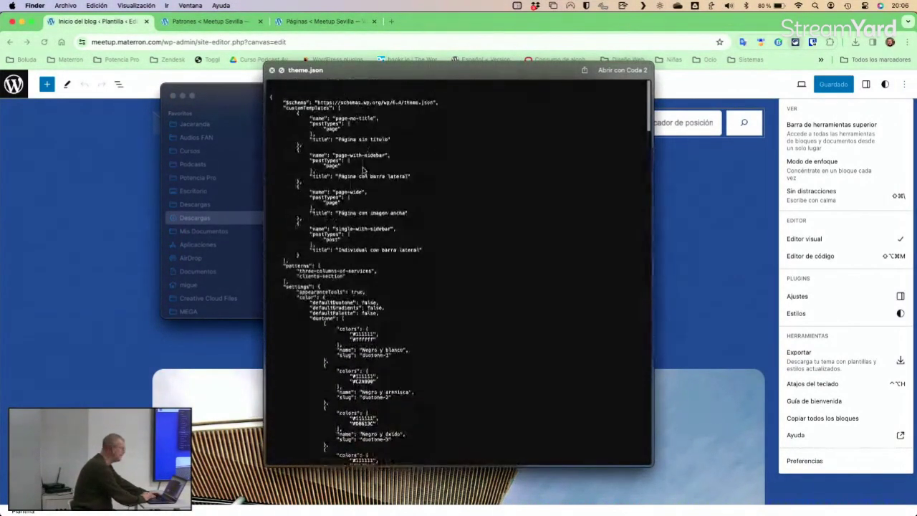
{"action": "key", "text": "space"}
Examine the exported theme's patterns folder by previewing the code of several pattern files, including posts-grid-2-col.php, and collapse the folder again
{"action": "key", "text": "Down"}
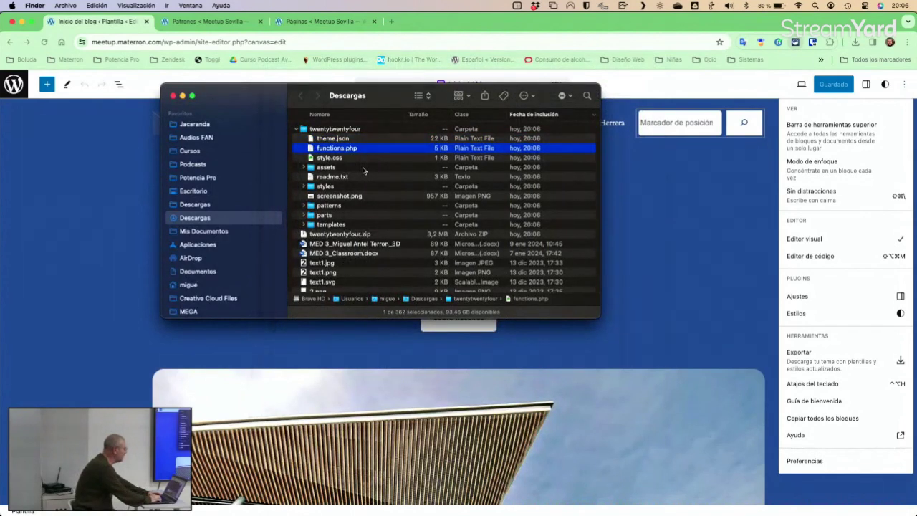
{"action": "key", "text": "Down"}
{"action": "key", "text": "Down"}
{"action": "key", "text": "Down"}
{"action": "key", "text": "Down"}
{"action": "key", "text": "Down"}
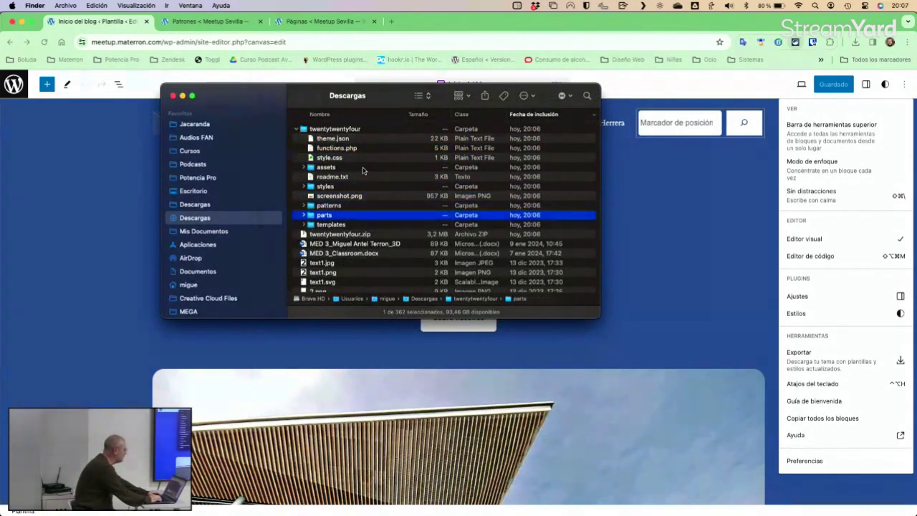
{"action": "key", "text": "Right"}
{"action": "key", "text": "Down"}
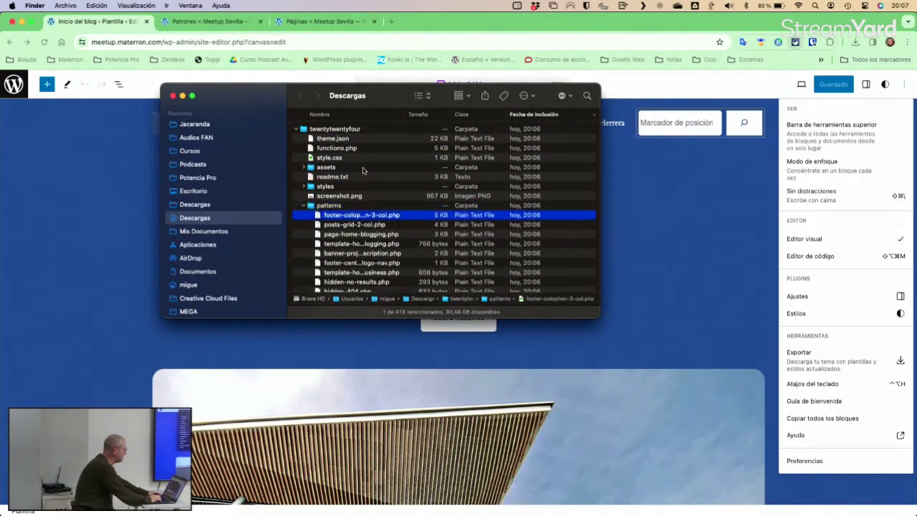
{"action": "key", "text": "space"}
{"action": "key", "text": "p"}
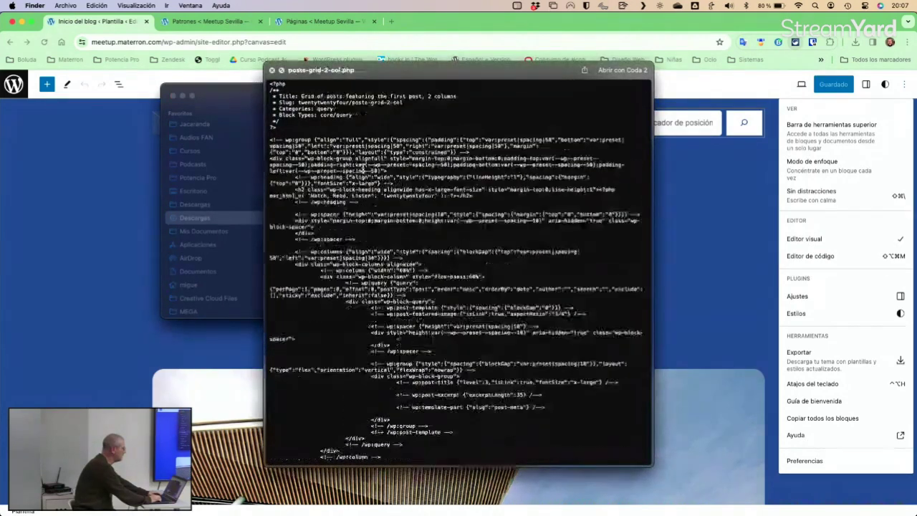
{"action": "key", "text": "Down"}
{"action": "key", "text": "Down"}
{"action": "key", "text": "Down"}
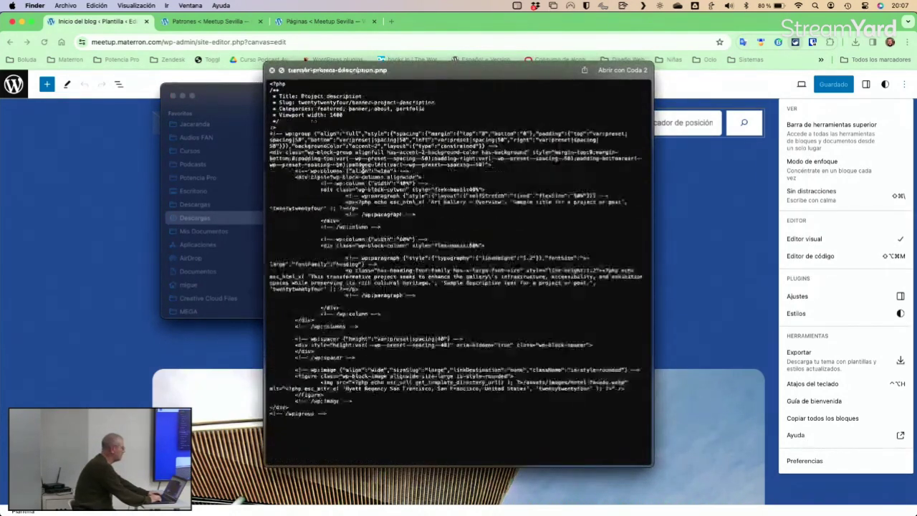
{"action": "key", "text": "space"}
{"action": "key", "text": "Left"}
{"action": "key", "text": "Left"}
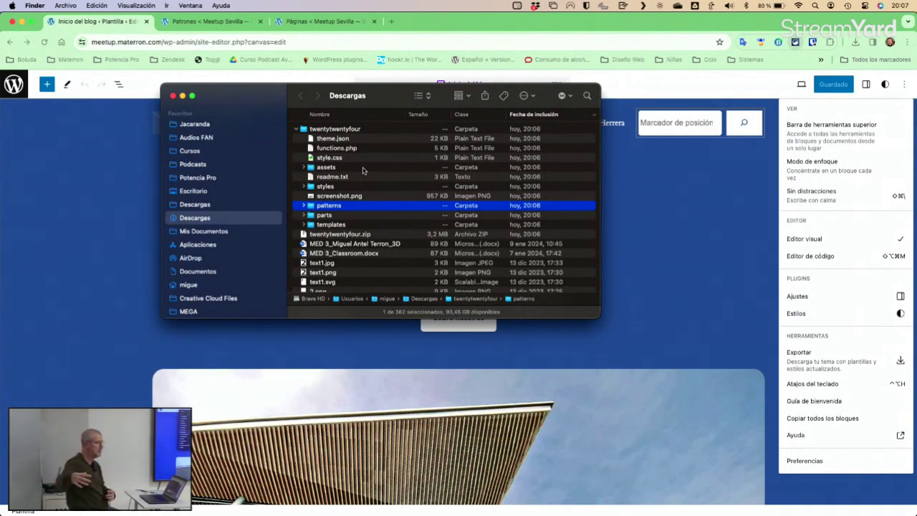
Collapse the twentytwentyfour folder and close the Descargas file window
{"action": "left_click", "coordinate": [300, 132]}
{"action": "left_click", "coordinate": [296, 130]}
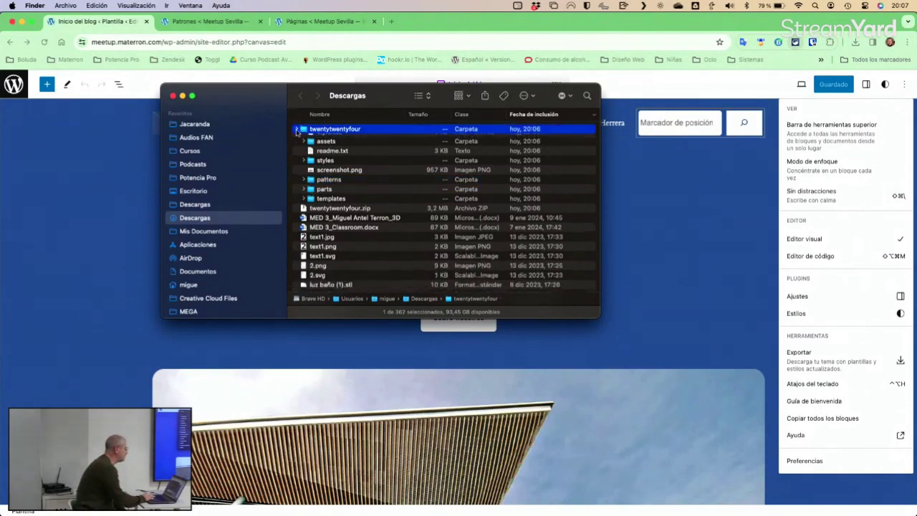
{"action": "left_click", "coordinate": [173, 96]}
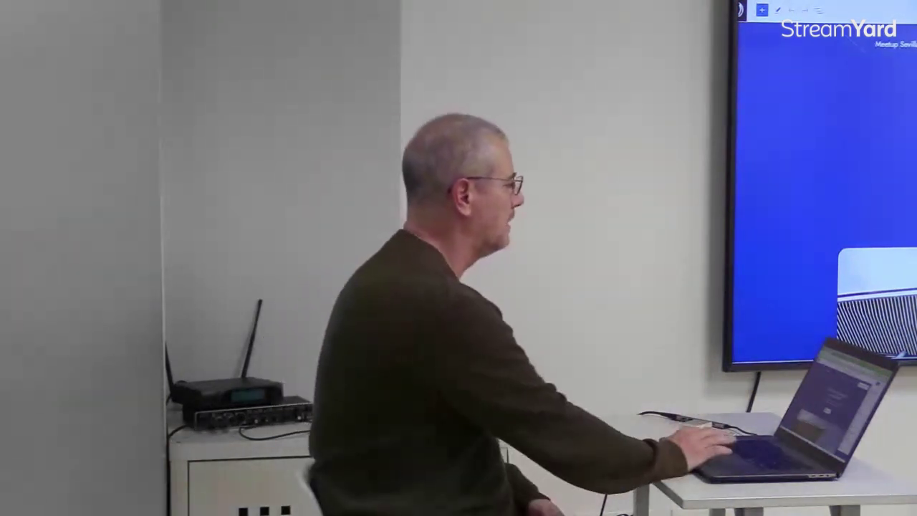
Load the es.wordpress.org website in a new browser tab
{"action": "key", "text": "alt+Left"}
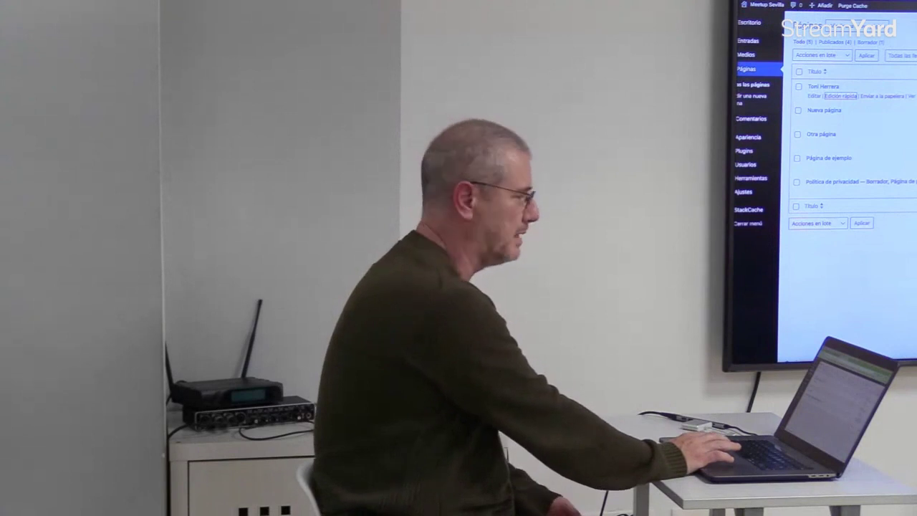
{"action": "left_click", "coordinate": [393, 22]}
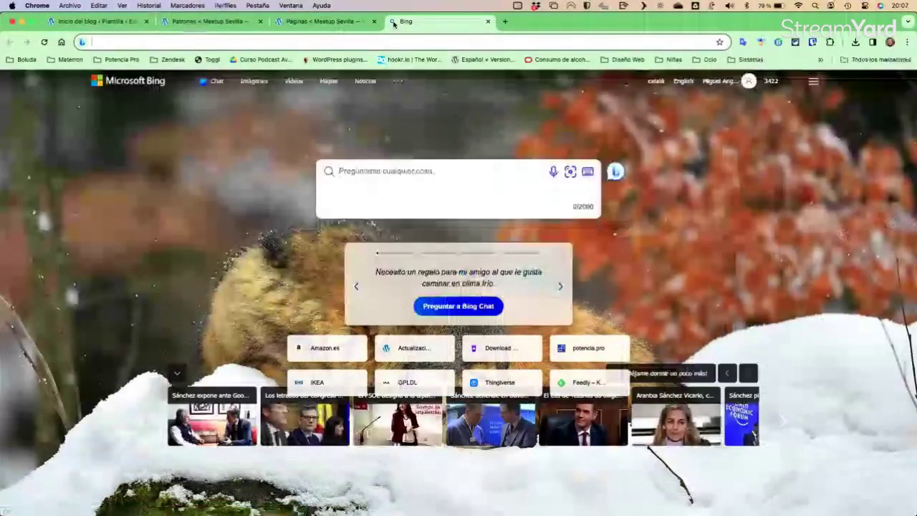
{"action": "type", "text": "es"}
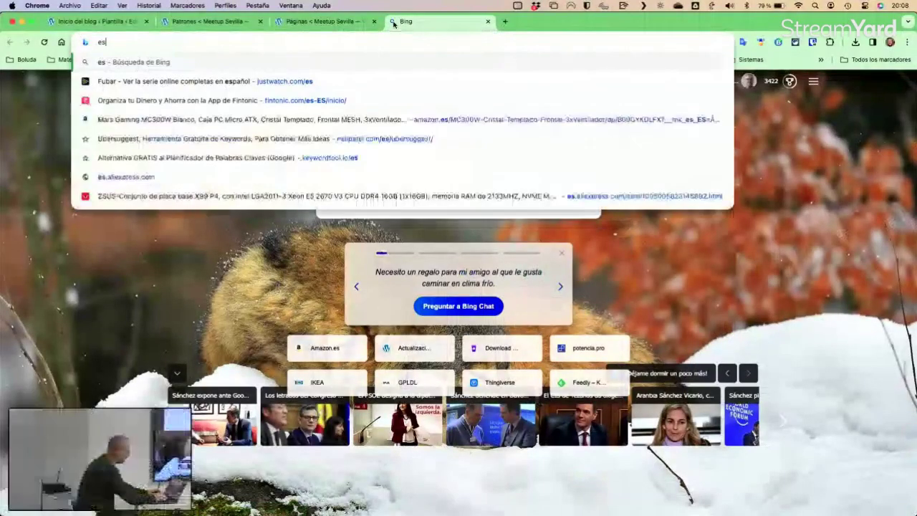
{"action": "type", "text": ".wo"}
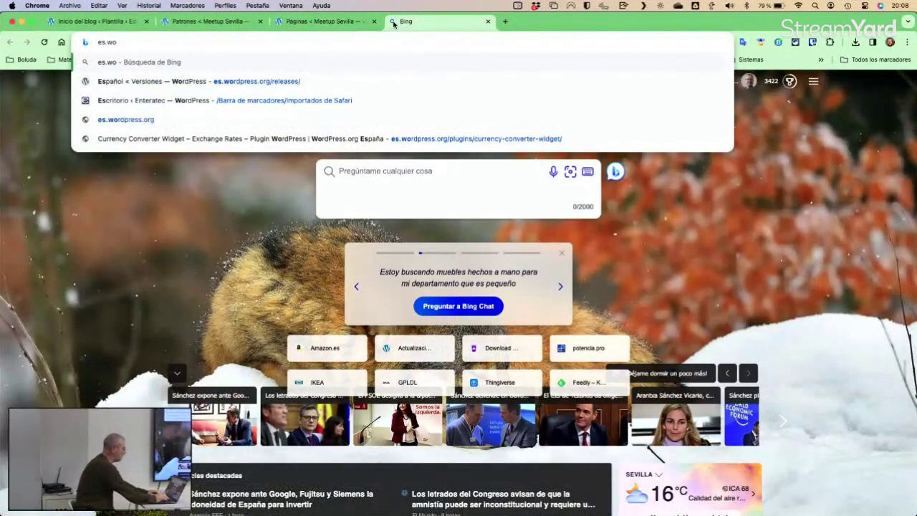
{"action": "type", "text": "rd"}
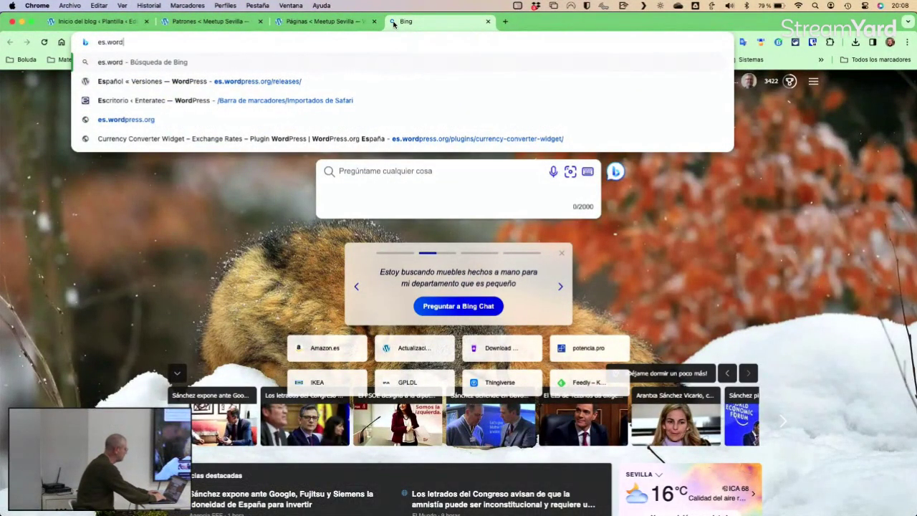
{"action": "type", "text": "press.org"}
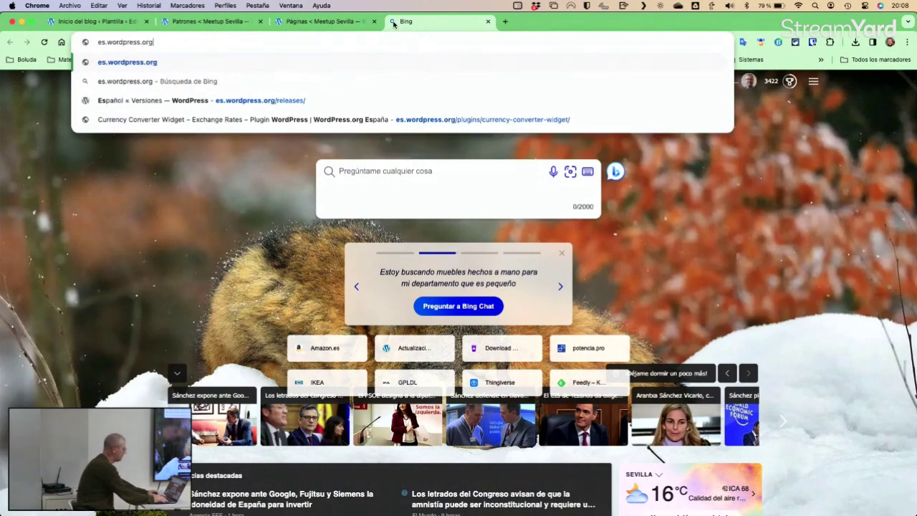
{"action": "key", "text": "Return"}
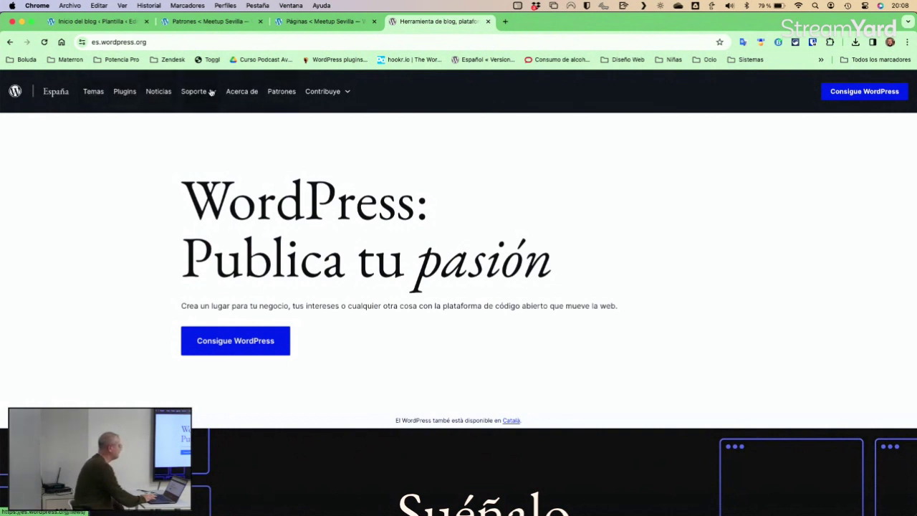
Open the Patrones directory on the WordPress site and browse the available patterns
{"action": "left_click", "coordinate": [283, 92]}
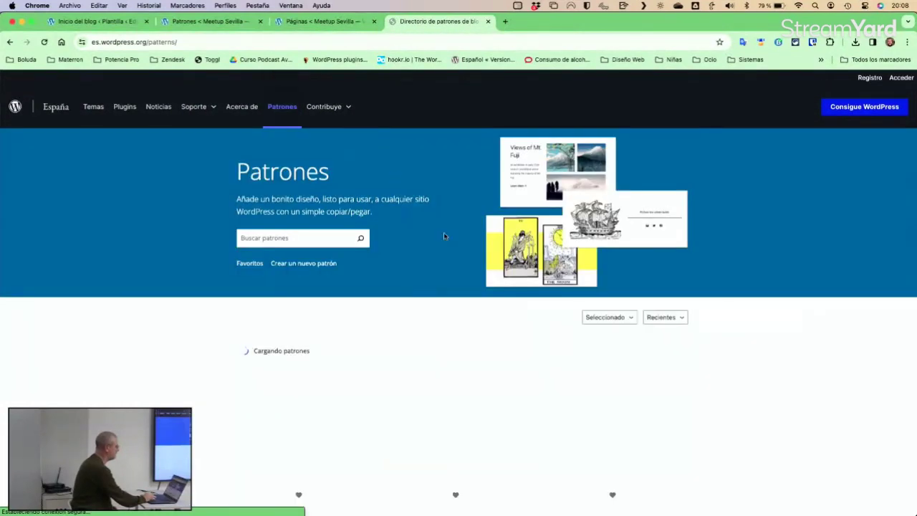
{"action": "scroll", "coordinate": [725, 322], "scroll_direction": "down", "scroll_amount": 3}
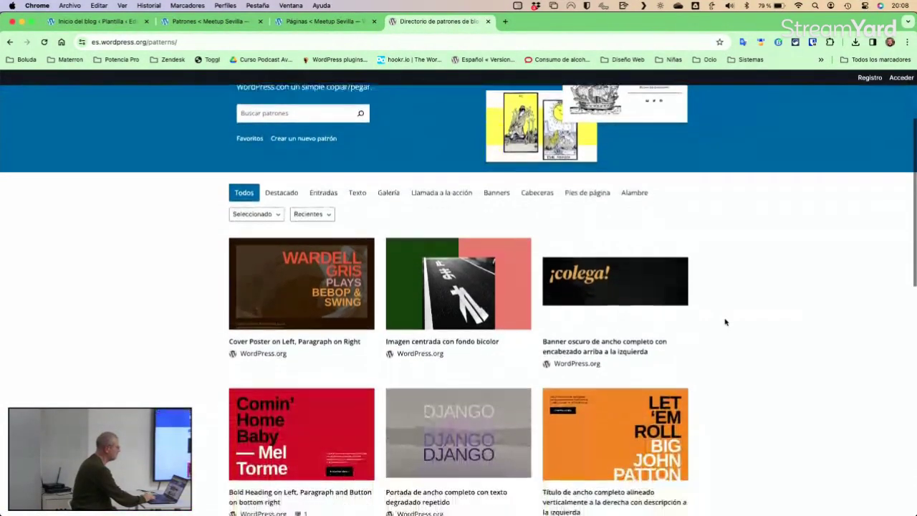
{"action": "scroll", "coordinate": [725, 322], "scroll_direction": "down", "scroll_amount": 7}
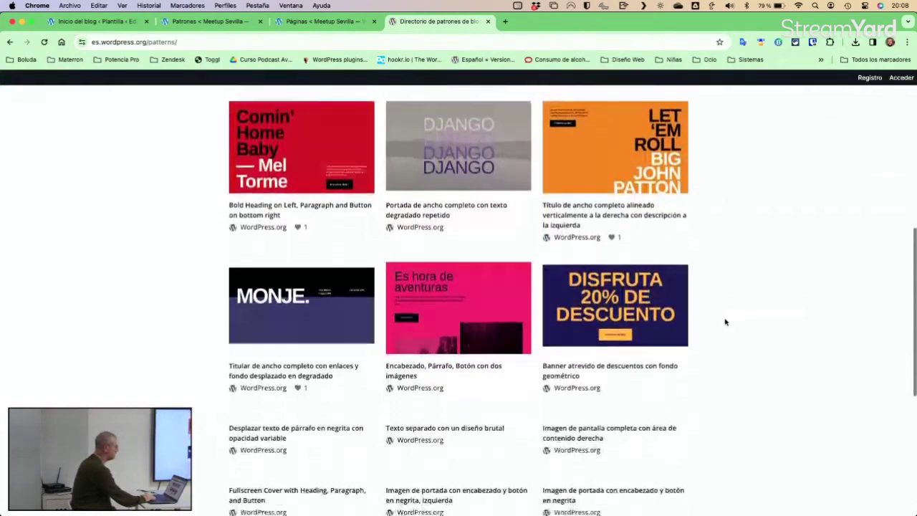
Browse the pattern directory and filter it by the Banners category and by Llamada a la acción
{"action": "scroll", "coordinate": [725, 322], "scroll_direction": "down", "scroll_amount": 5}
{"action": "scroll", "coordinate": [725, 322], "scroll_direction": "down", "scroll_amount": 1}
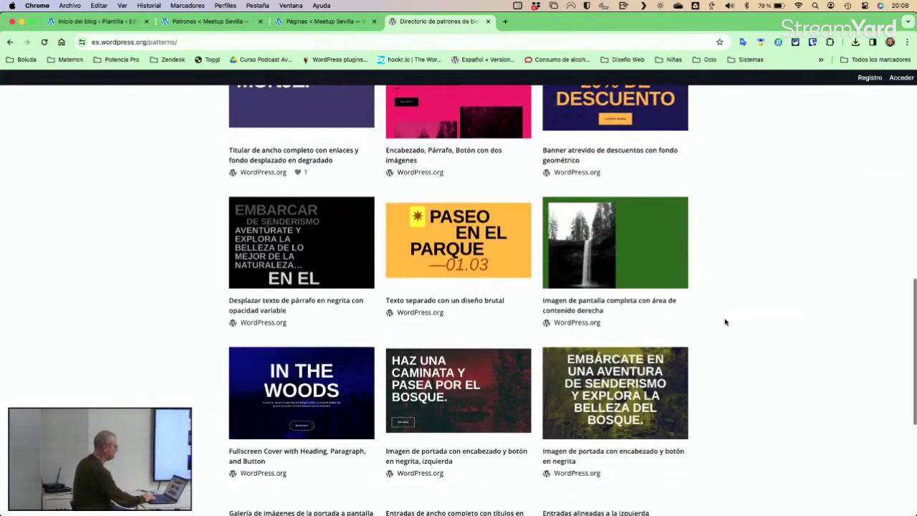
{"action": "scroll", "coordinate": [725, 322], "scroll_direction": "up", "scroll_amount": 15}
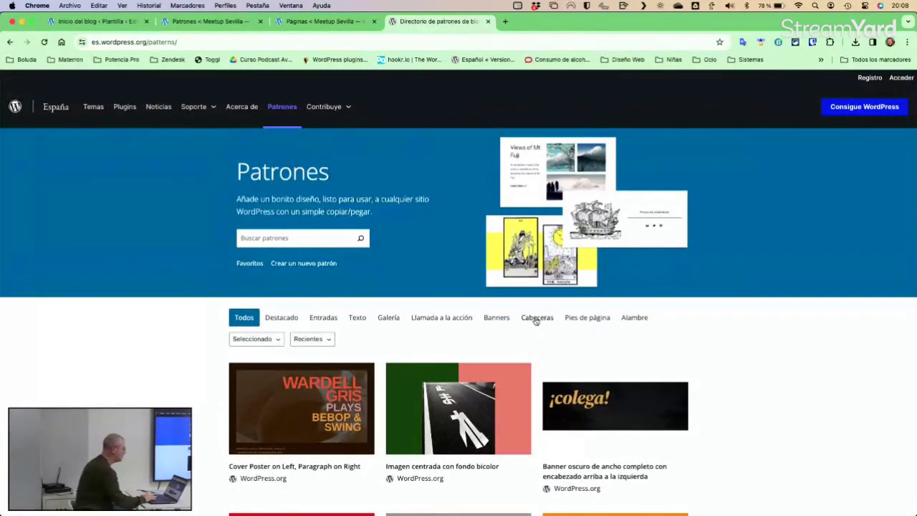
{"action": "left_click", "coordinate": [496, 319]}
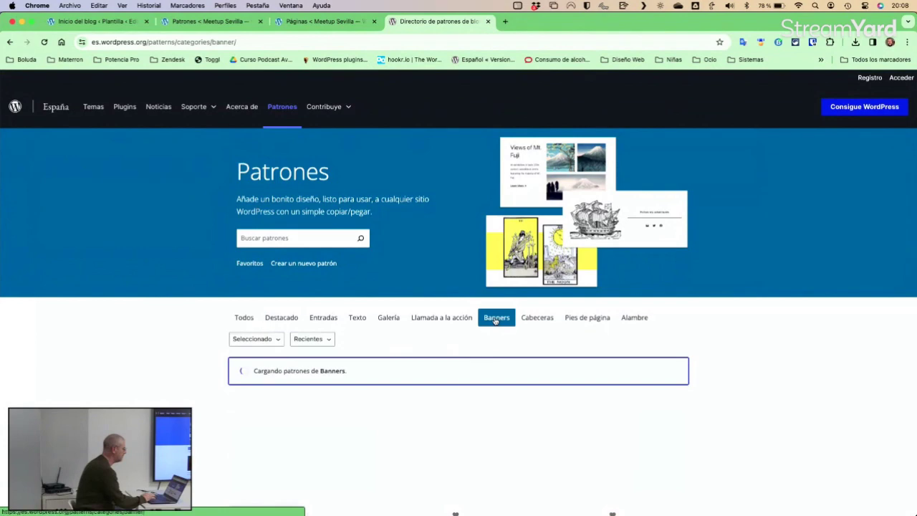
{"action": "left_click", "coordinate": [446, 318]}
{"action": "scroll", "coordinate": [576, 373], "scroll_direction": "down", "scroll_amount": 3}
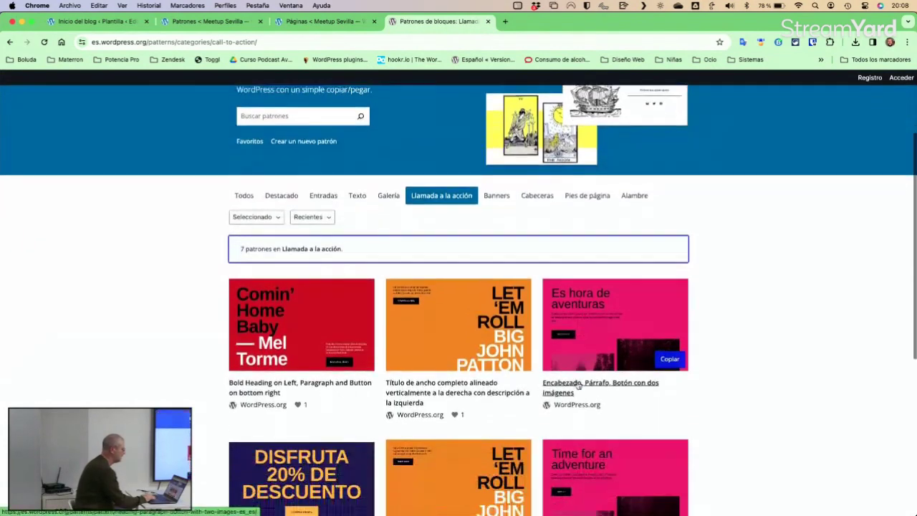
{"action": "scroll", "coordinate": [579, 386], "scroll_direction": "down", "scroll_amount": 1}
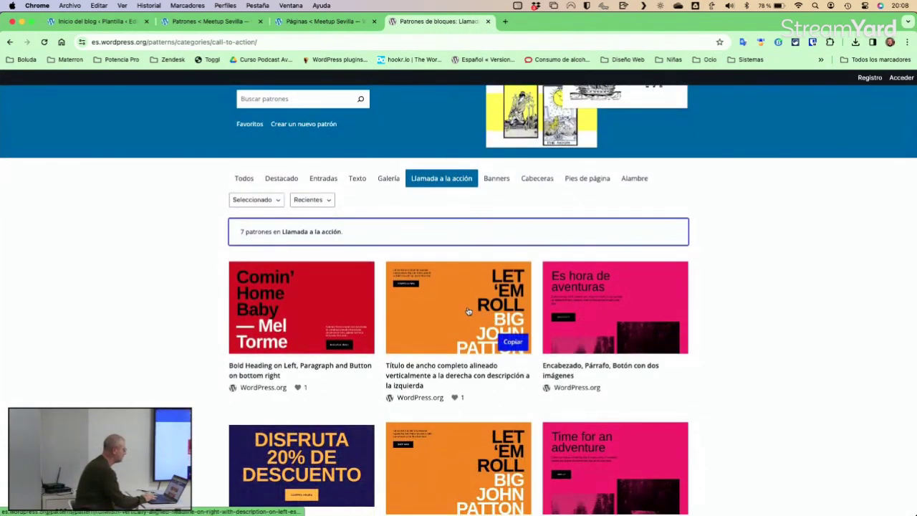
Copy the orange Título de ancho completo alineado verticalmente a la derecha pattern and paste it into the Inicio del blog template's empty paragraph
{"action": "left_click", "coordinate": [512, 343]}
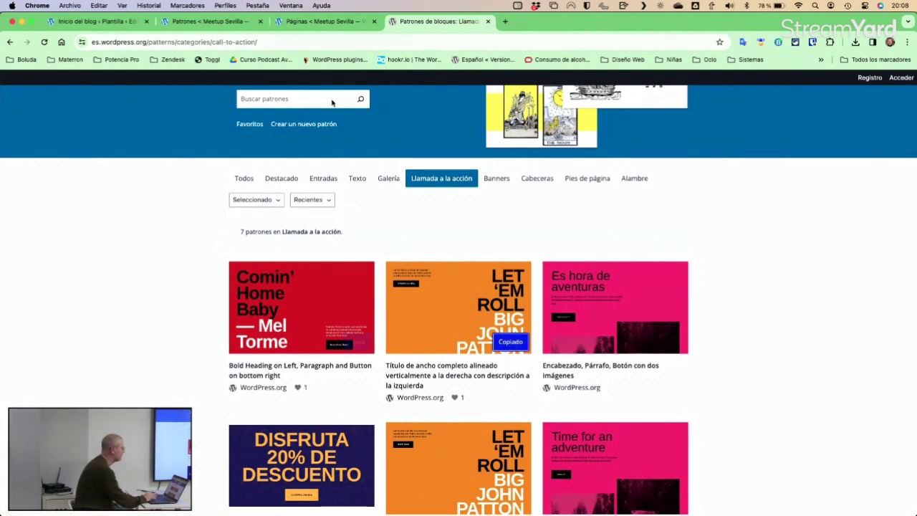
{"action": "left_click", "coordinate": [108, 21]}
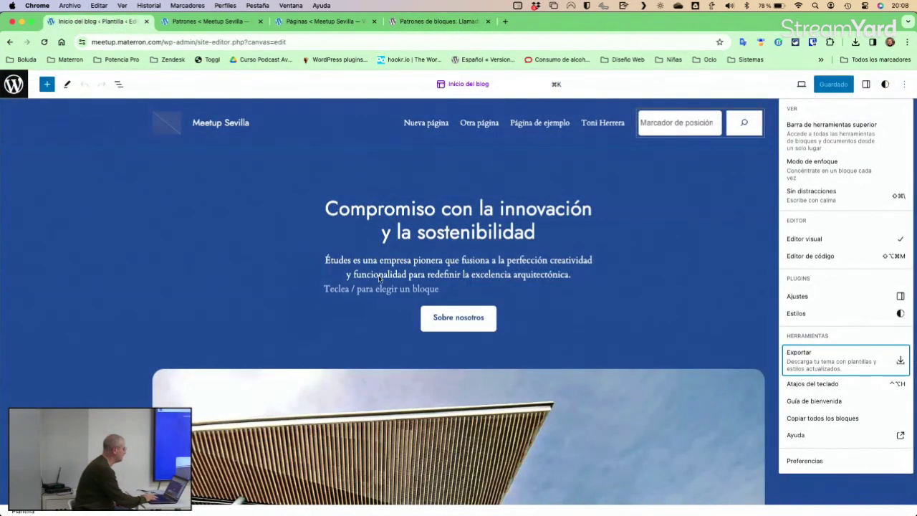
{"action": "left_click", "coordinate": [443, 290]}
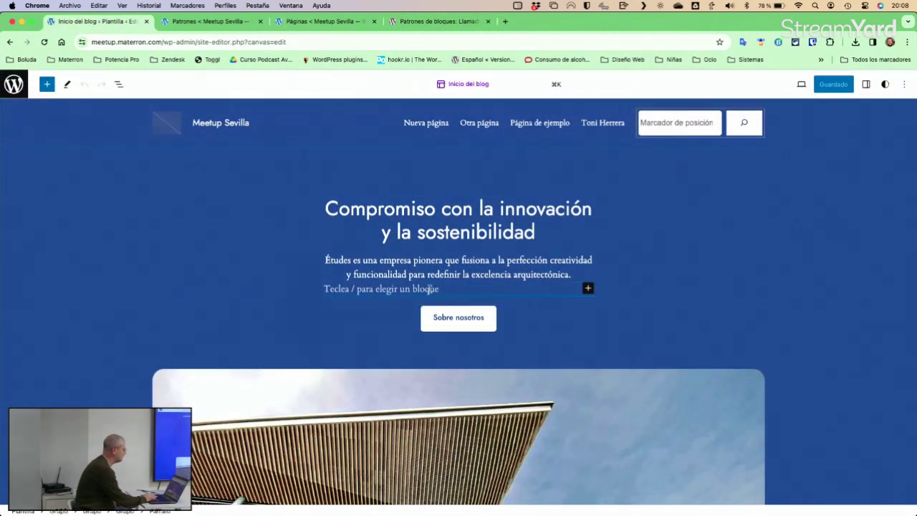
{"action": "key", "text": "super+v"}
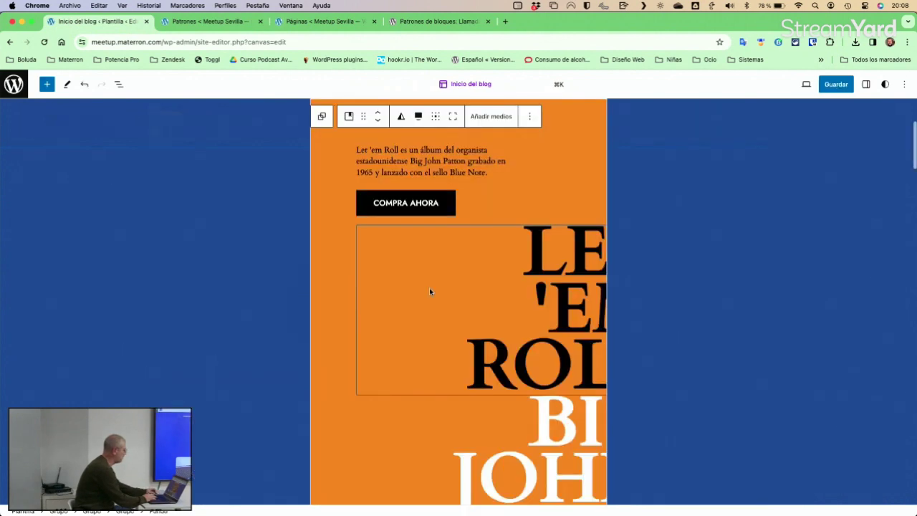
Examine how the pasted orange pattern fits within the Inicio del blog template
{"action": "scroll", "coordinate": [563, 355], "scroll_direction": "down", "scroll_amount": 5}
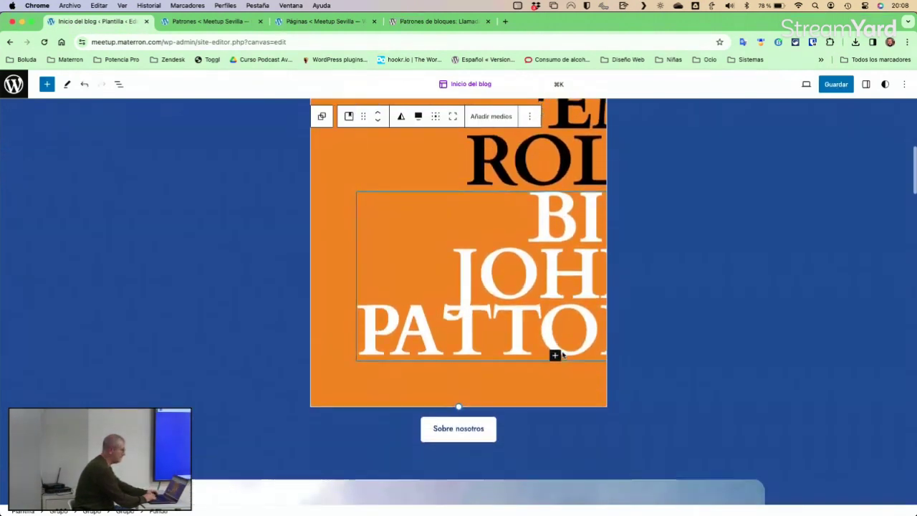
{"action": "scroll", "coordinate": [564, 354], "scroll_direction": "up", "scroll_amount": 8}
{"action": "scroll", "coordinate": [563, 354], "scroll_direction": "down", "scroll_amount": 4}
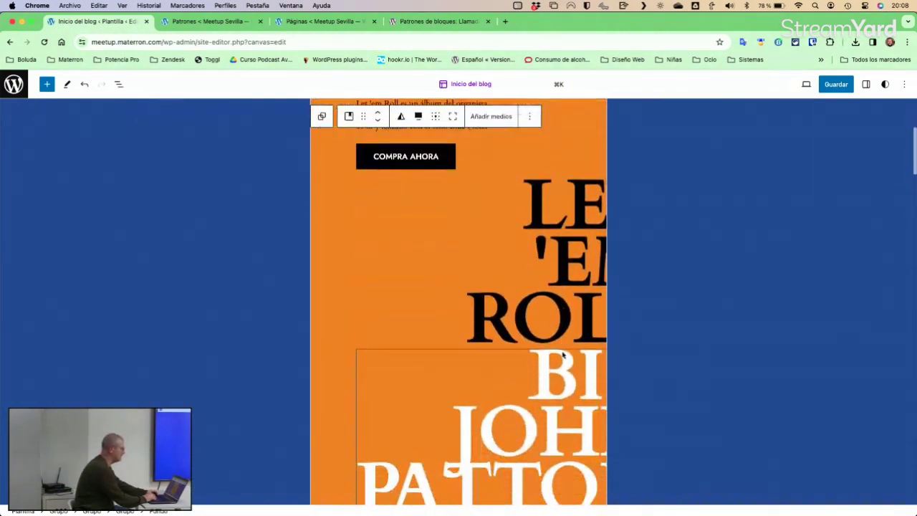
{"action": "scroll", "coordinate": [563, 355], "scroll_direction": "down", "scroll_amount": 5}
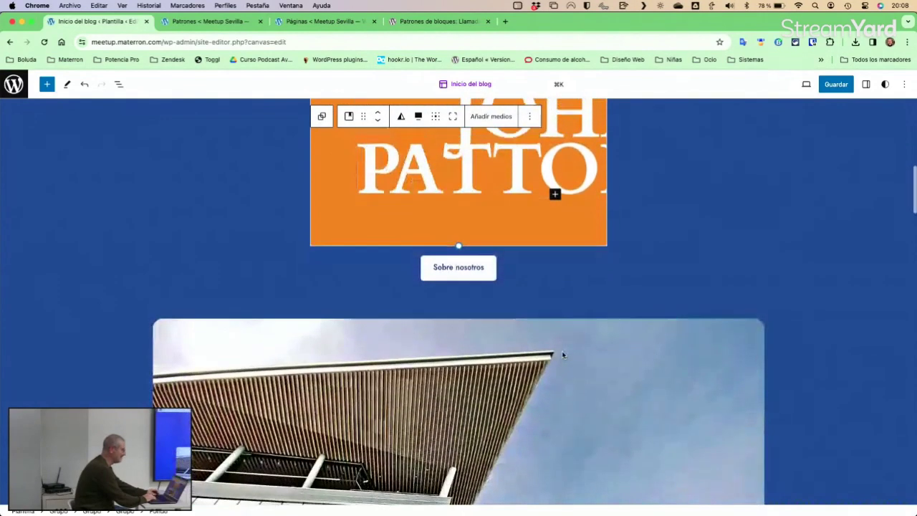
{"action": "scroll", "coordinate": [563, 355], "scroll_direction": "down", "scroll_amount": 3}
{"action": "scroll", "coordinate": [563, 355], "scroll_direction": "up", "scroll_amount": 7}
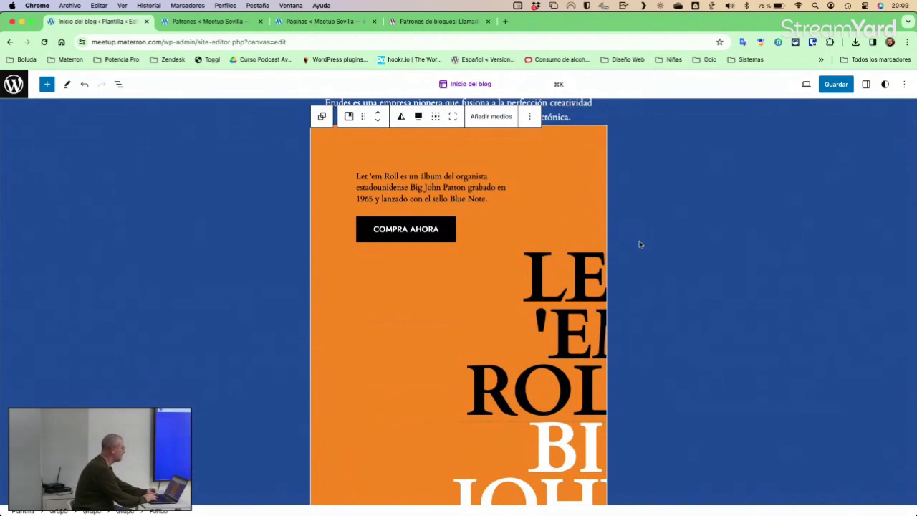
{"action": "scroll", "coordinate": [639, 244], "scroll_direction": "up", "scroll_amount": 3}
{"action": "left_click", "coordinate": [649, 262]}
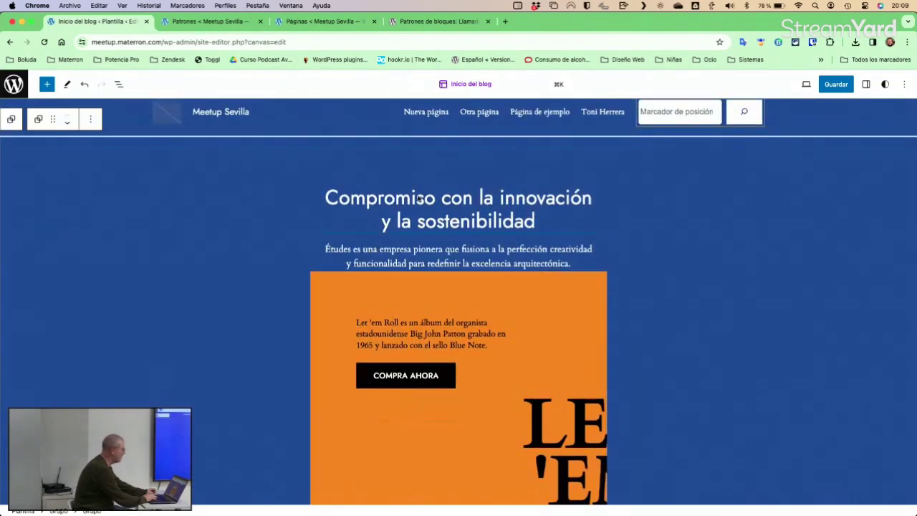
Leave the site editor for the WordPress dashboard, discarding the unsaved template changes
{"action": "left_click", "coordinate": [13, 84]}
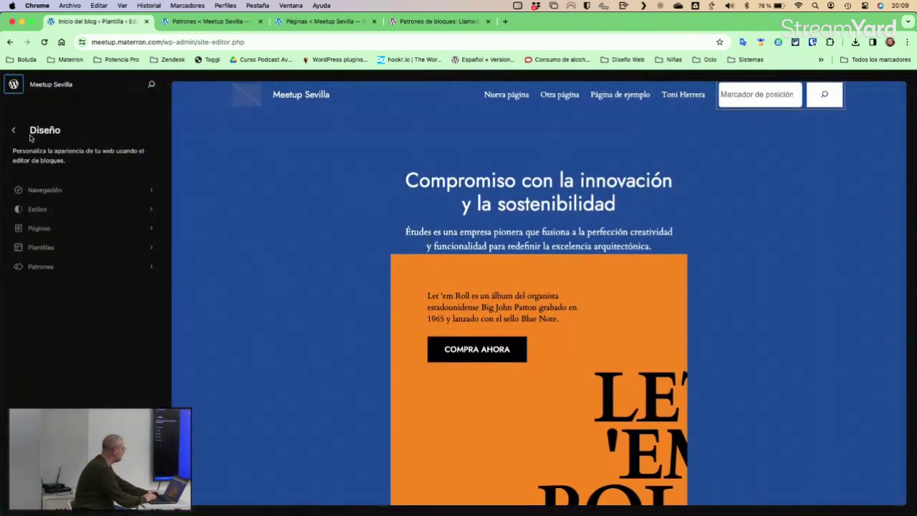
{"action": "left_click", "coordinate": [13, 84]}
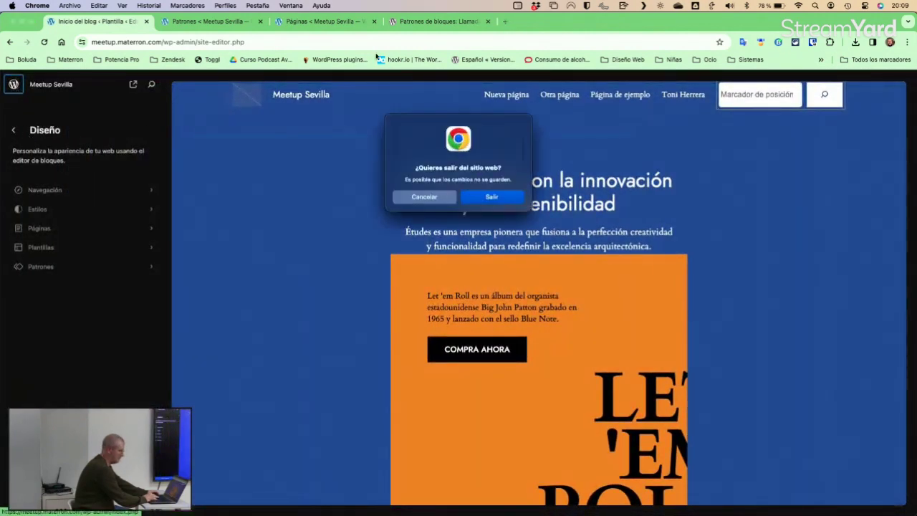
{"action": "left_click", "coordinate": [489, 198]}
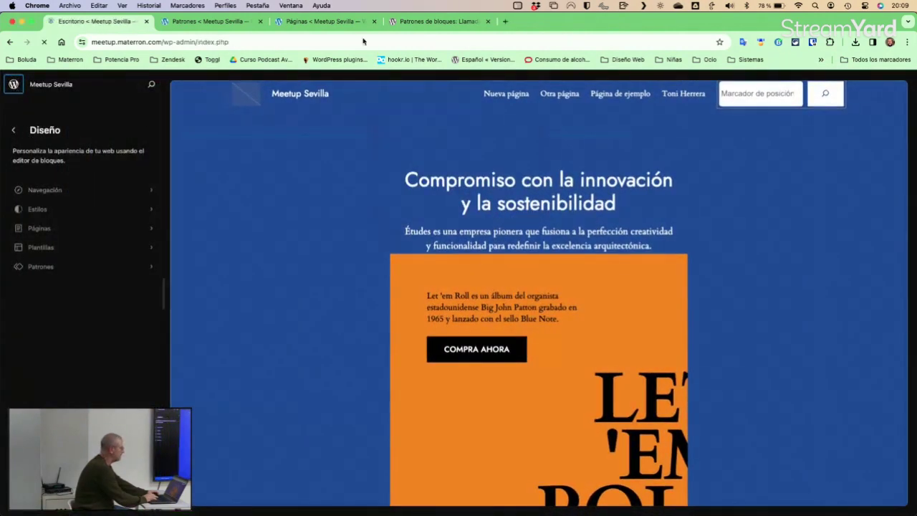
Return to the WordPress.org pattern directory, choose to create a new pattern and proceed to the WordPress.org login
{"action": "key", "text": "super+4"}
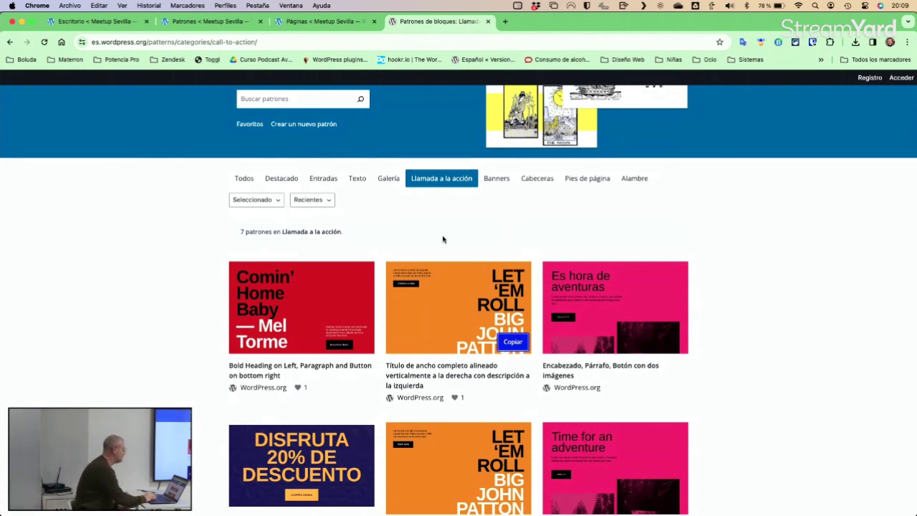
{"action": "scroll", "coordinate": [443, 240], "scroll_direction": "down", "scroll_amount": 10}
{"action": "scroll", "coordinate": [483, 262], "scroll_direction": "up", "scroll_amount": 15}
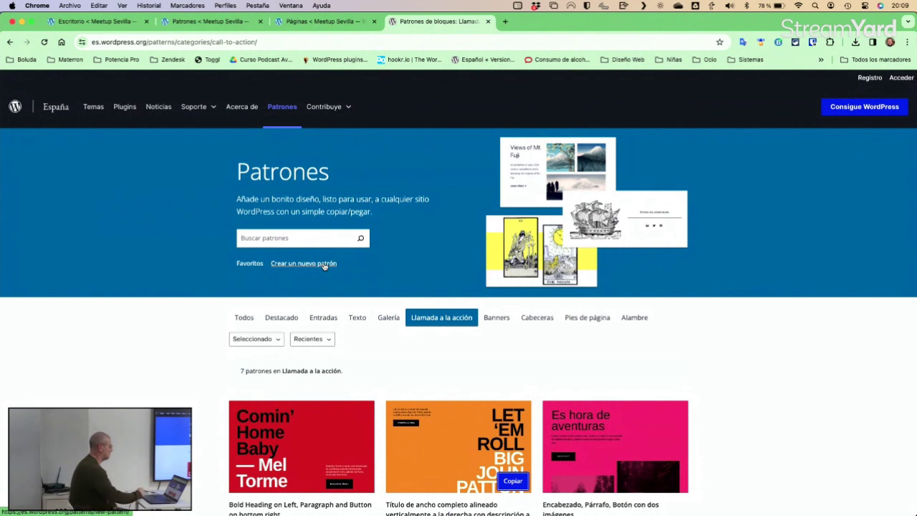
{"action": "left_click", "coordinate": [303, 263]}
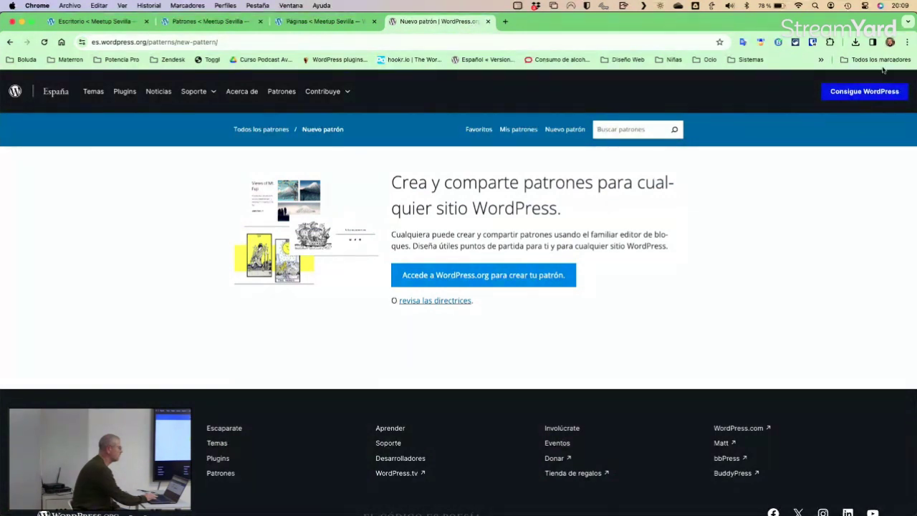
{"action": "left_click", "coordinate": [502, 275]}
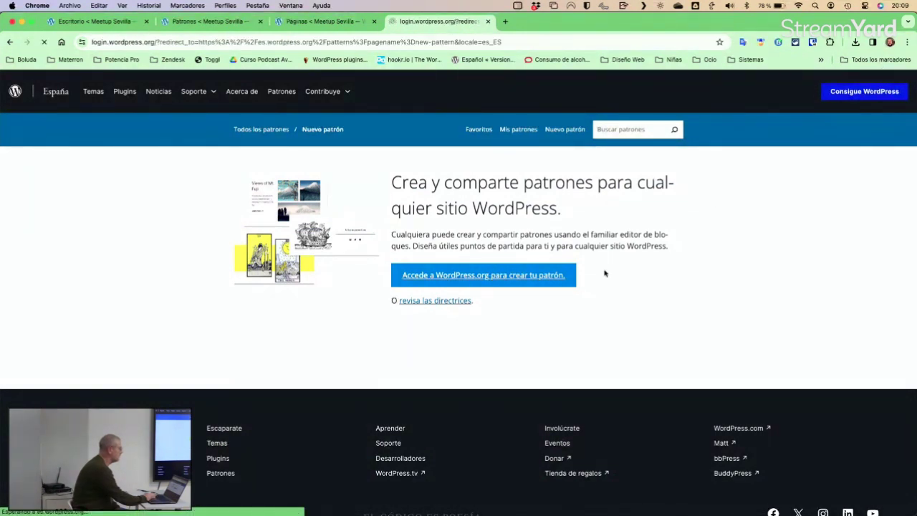
Unlock the Bitwarden vault with the master password, fill in the saved login.wordpress.org credentials and log in
{"action": "left_click", "coordinate": [813, 43]}
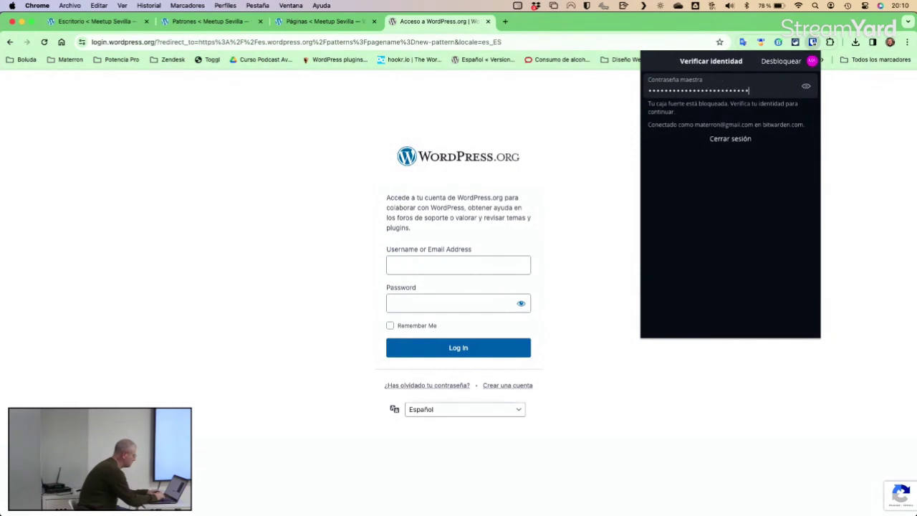
{"action": "key", "text": "Return"}
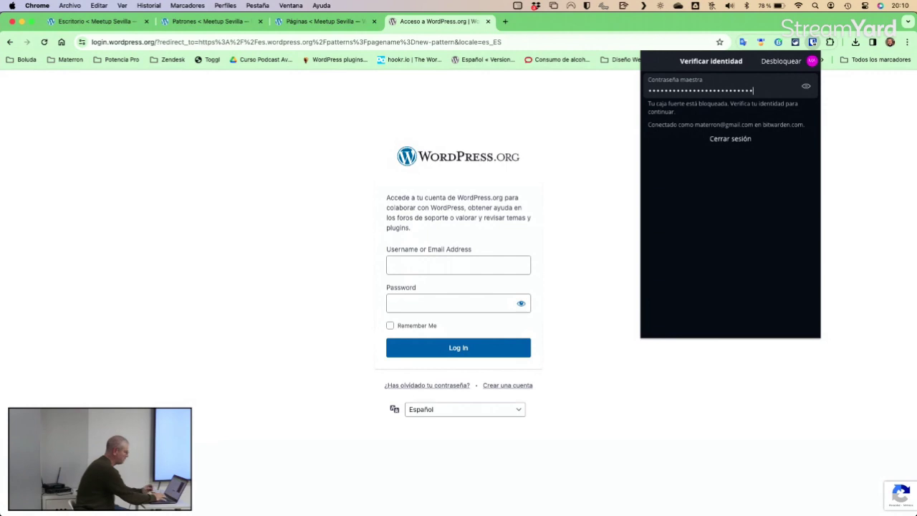
{"action": "key", "text": "Return"}
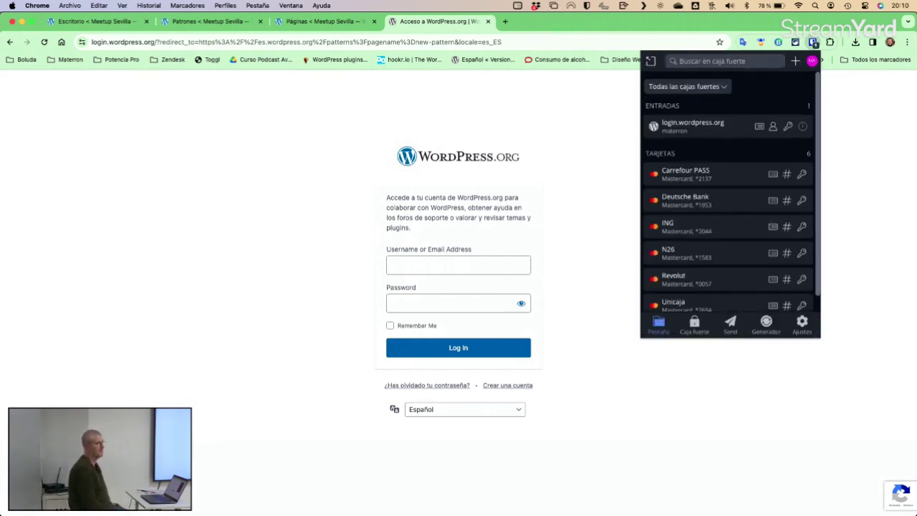
{"action": "left_click", "coordinate": [711, 122]}
{"action": "left_click", "coordinate": [460, 348]}
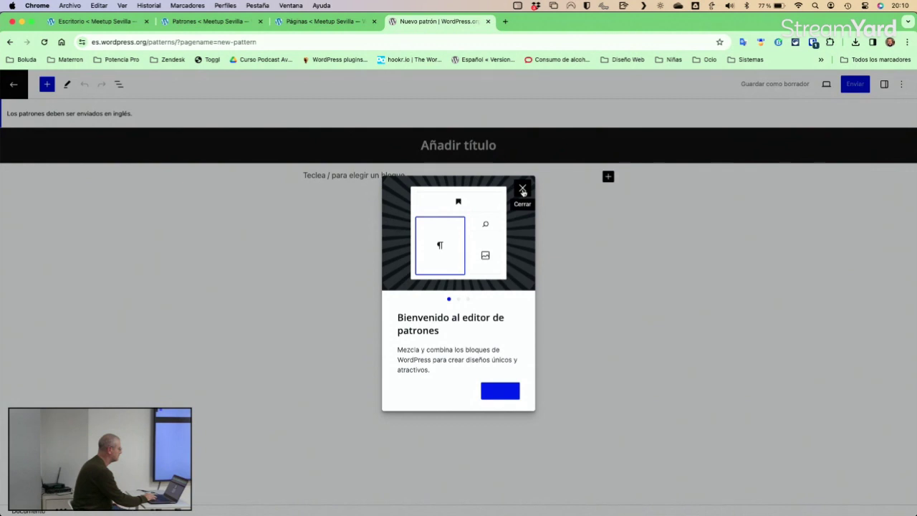
Go through the pattern editor's welcome guide to the end and return to the pattern directory without creating a pattern
{"action": "left_click", "coordinate": [501, 393]}
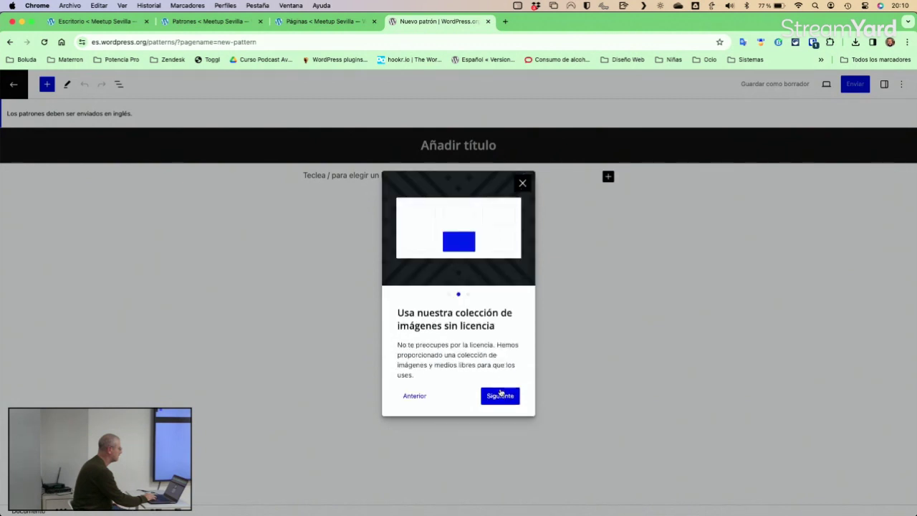
{"action": "left_click", "coordinate": [501, 394]}
{"action": "left_click", "coordinate": [503, 399]}
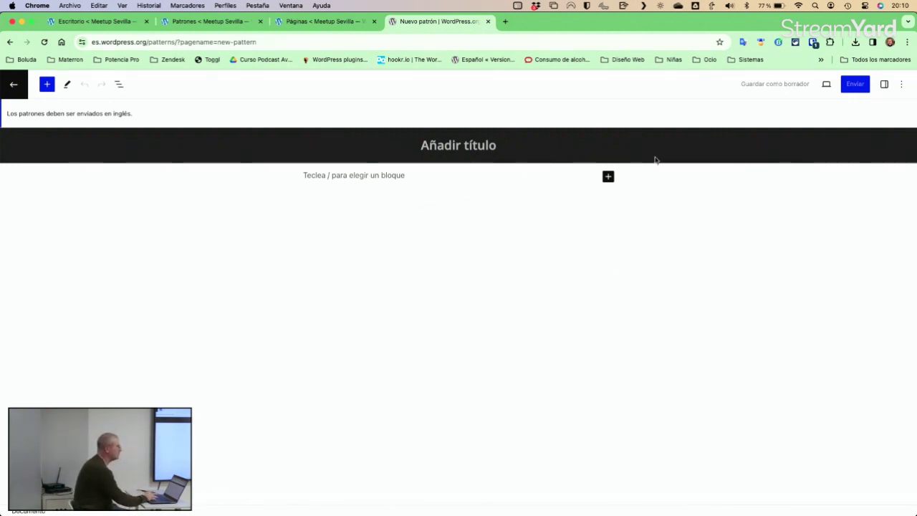
{"action": "left_click", "coordinate": [14, 87]}
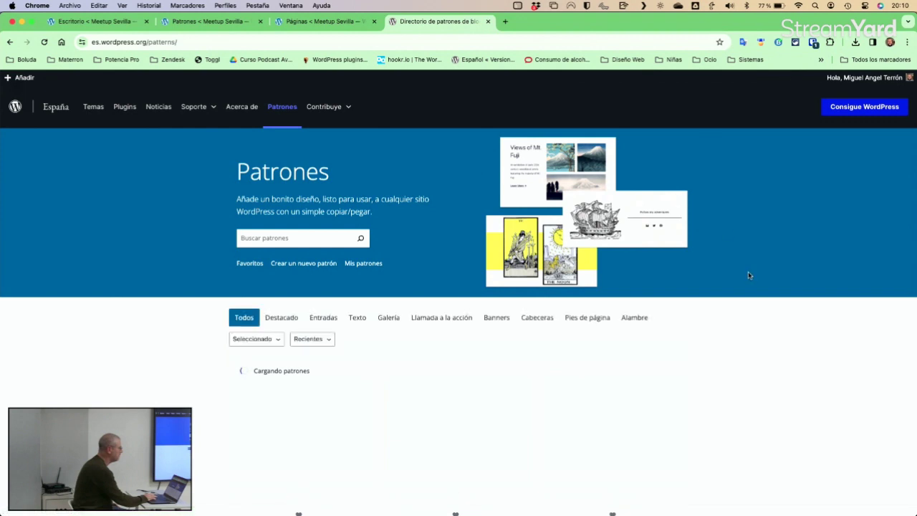
{"action": "scroll", "coordinate": [748, 276], "scroll_direction": "down", "scroll_amount": 1}
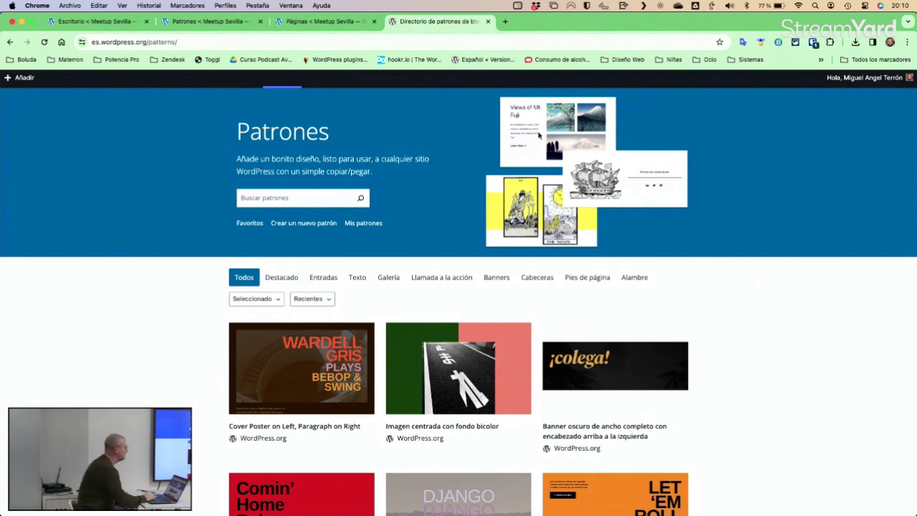
Open the site's Listado de precios pattern for editing and expand its Grupo block in the list view
{"action": "left_click", "coordinate": [198, 22]}
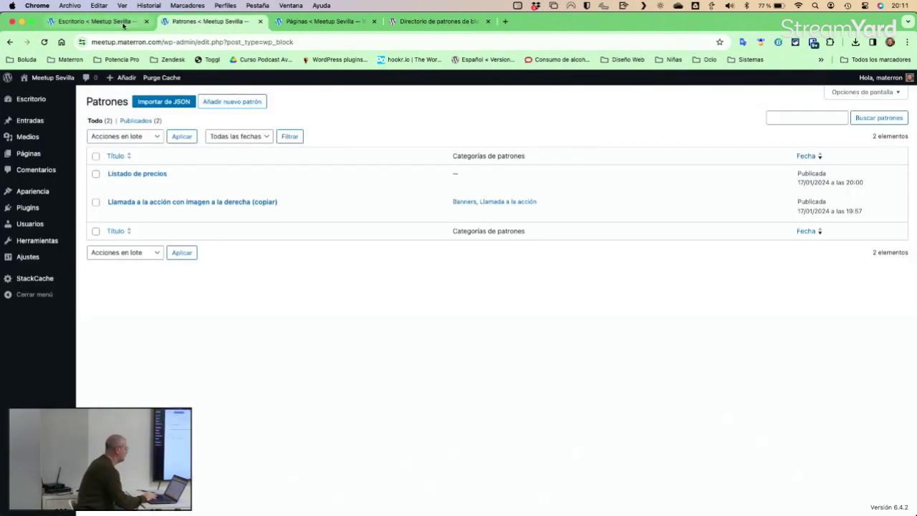
{"action": "left_click", "coordinate": [130, 175]}
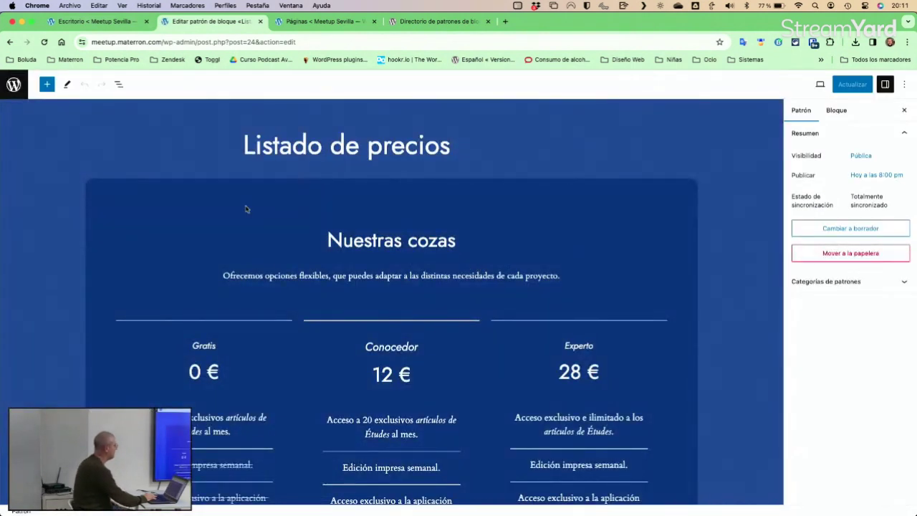
{"action": "left_click", "coordinate": [119, 85]}
{"action": "left_click", "coordinate": [8, 134]}
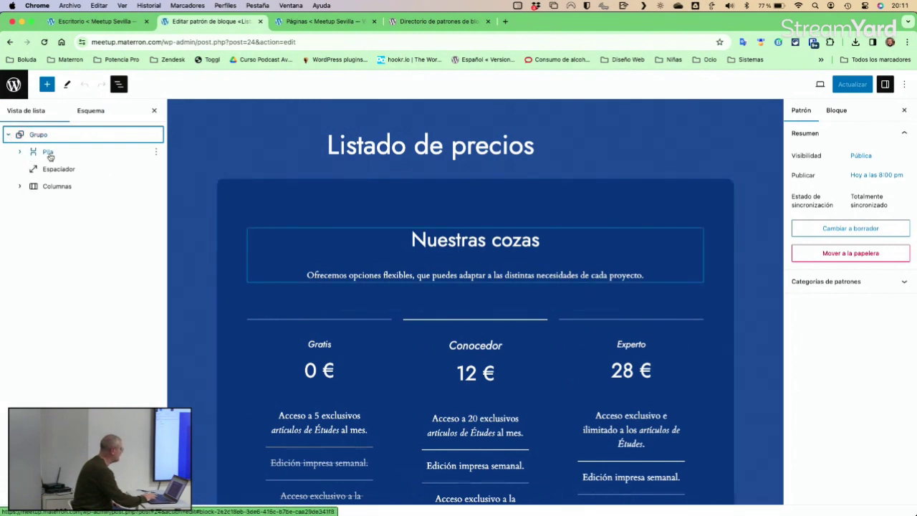
Inspect the pattern's block structure by expanding Pila and Columnas, then expanding and collapsing the first Columna
{"action": "left_click", "coordinate": [45, 153]}
{"action": "left_click", "coordinate": [20, 153]}
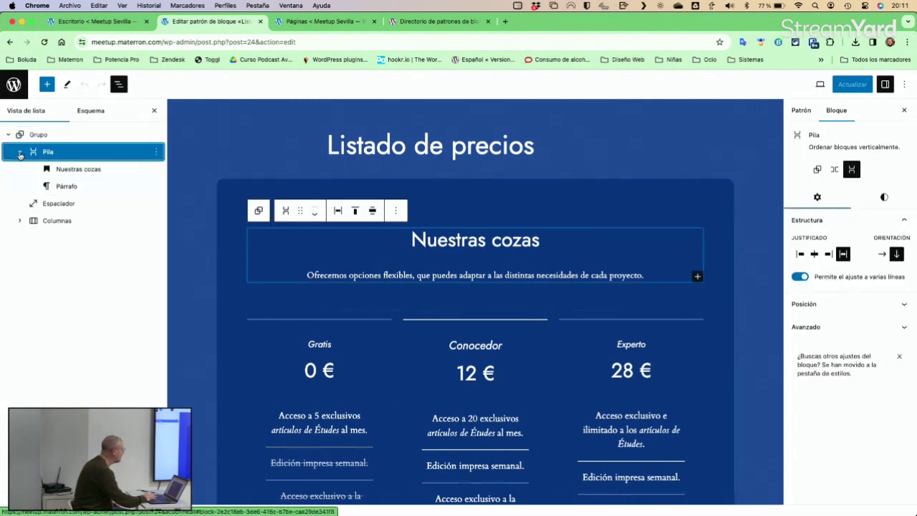
{"action": "left_click", "coordinate": [19, 221]}
{"action": "left_click", "coordinate": [34, 238]}
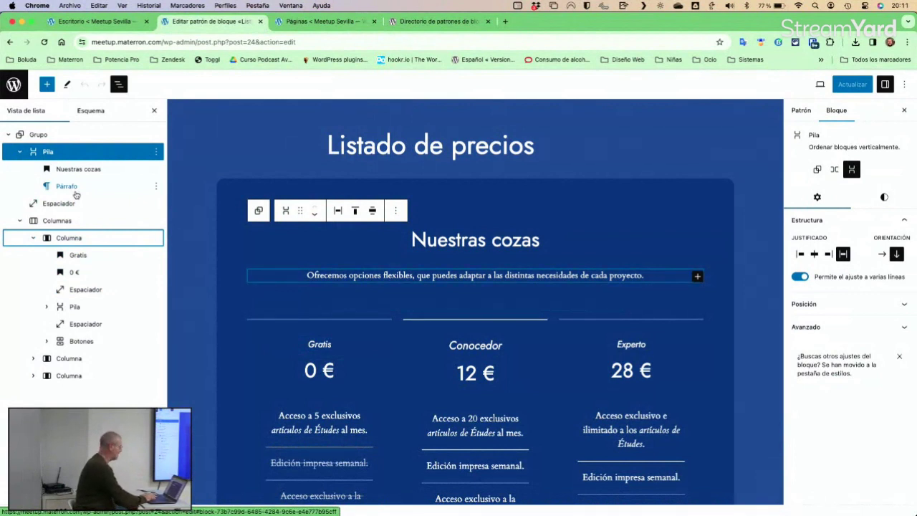
{"action": "left_click", "coordinate": [33, 239]}
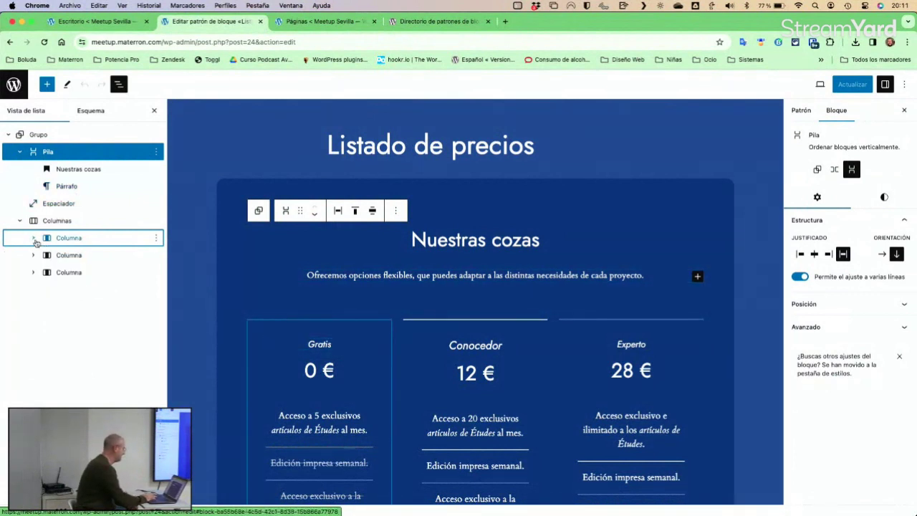